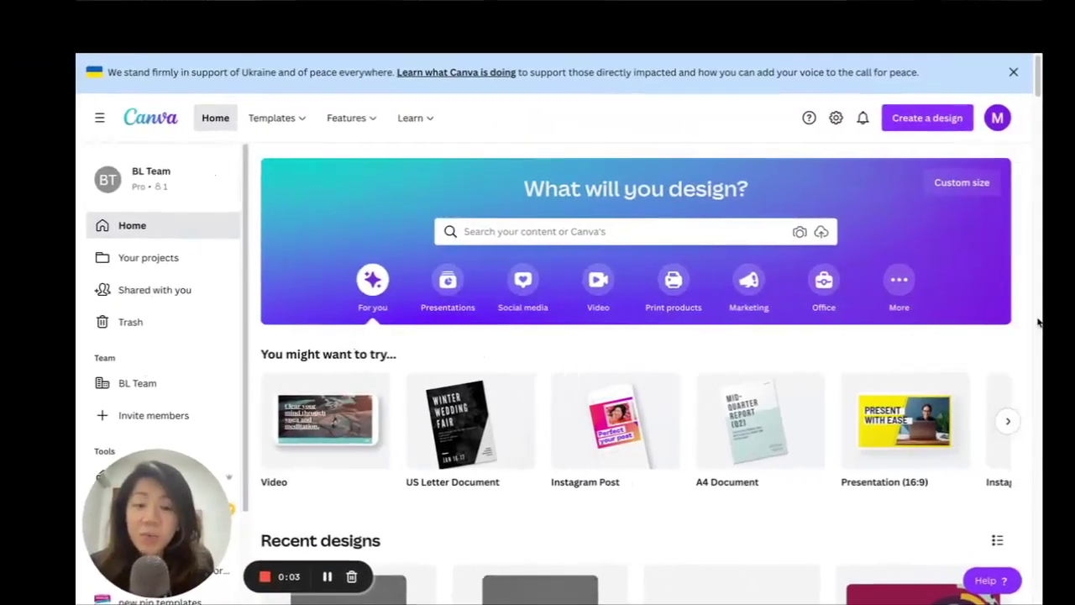
- Create a blank US Letter document and add a solid circle from the lines and shapes collection
left_click(913, 120)
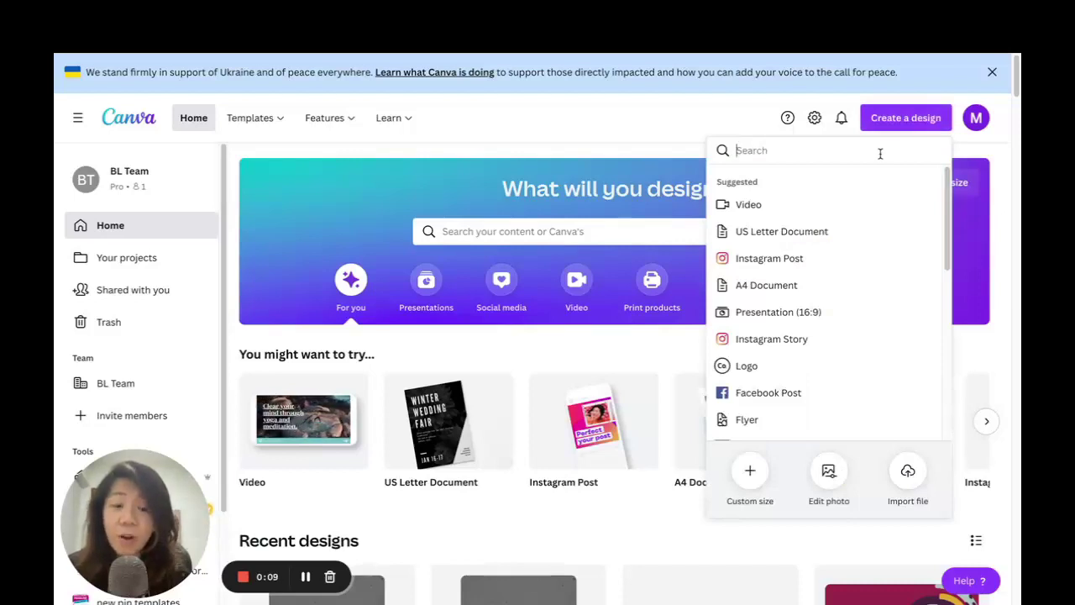
left_click(798, 236)
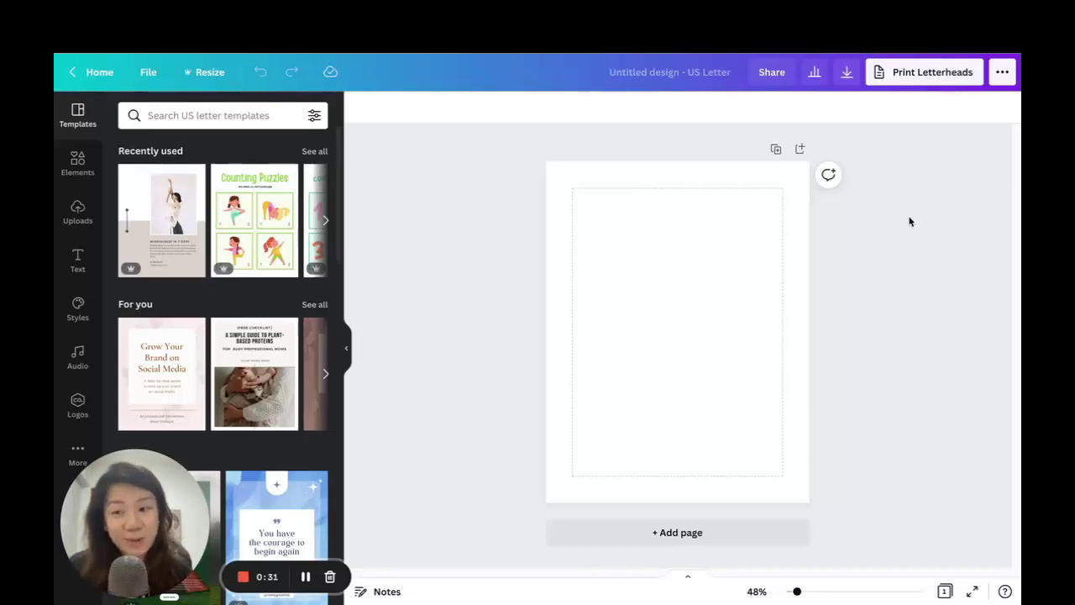
left_click(79, 165)
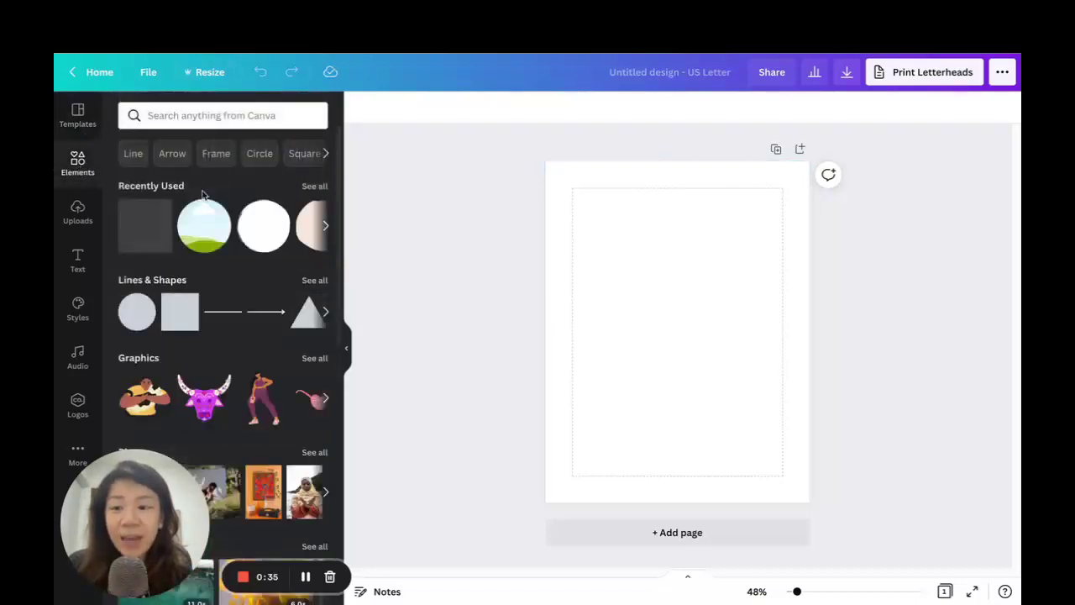
left_click(313, 281)
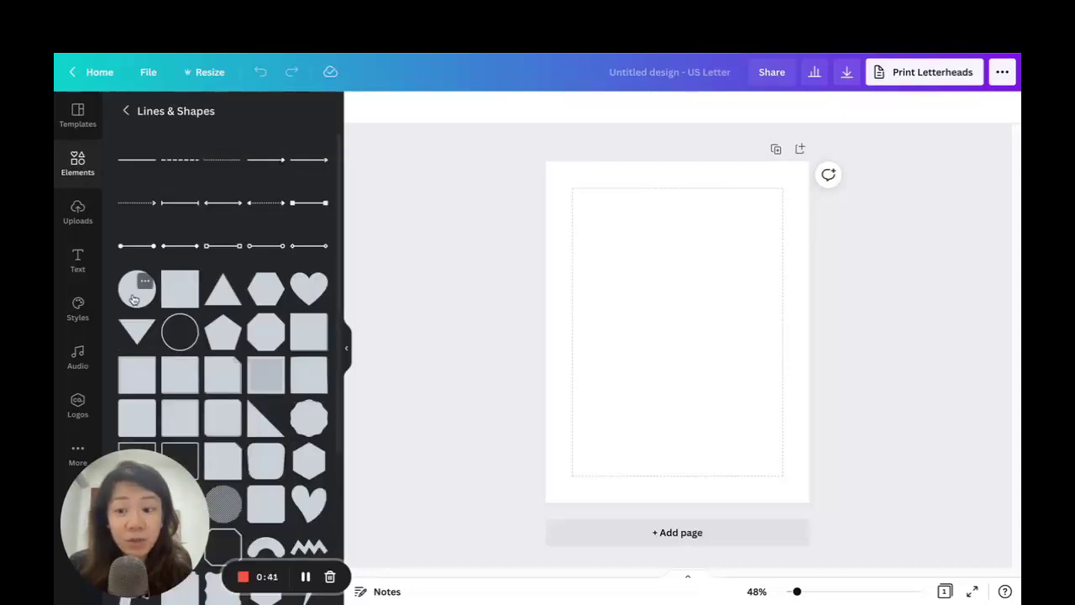
left_click(133, 299)
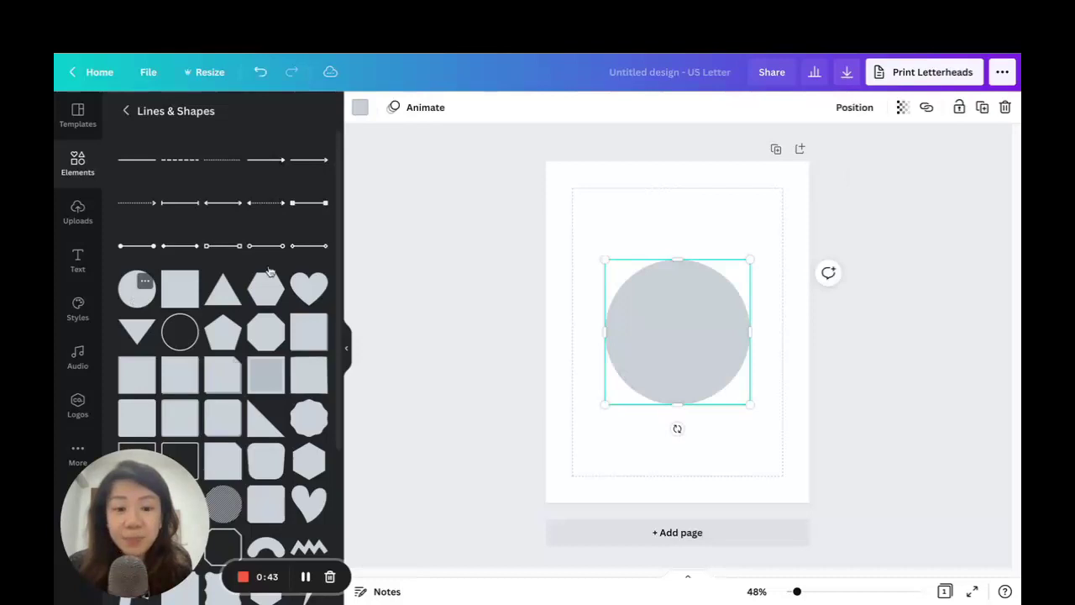
- Shrink the circle and place it over the page's upper-left corner so that it partly overhangs the edges
left_click_drag(725, 364, 585, 225)
left_click_drag(636, 264, 601, 204)
left_click(634, 223)
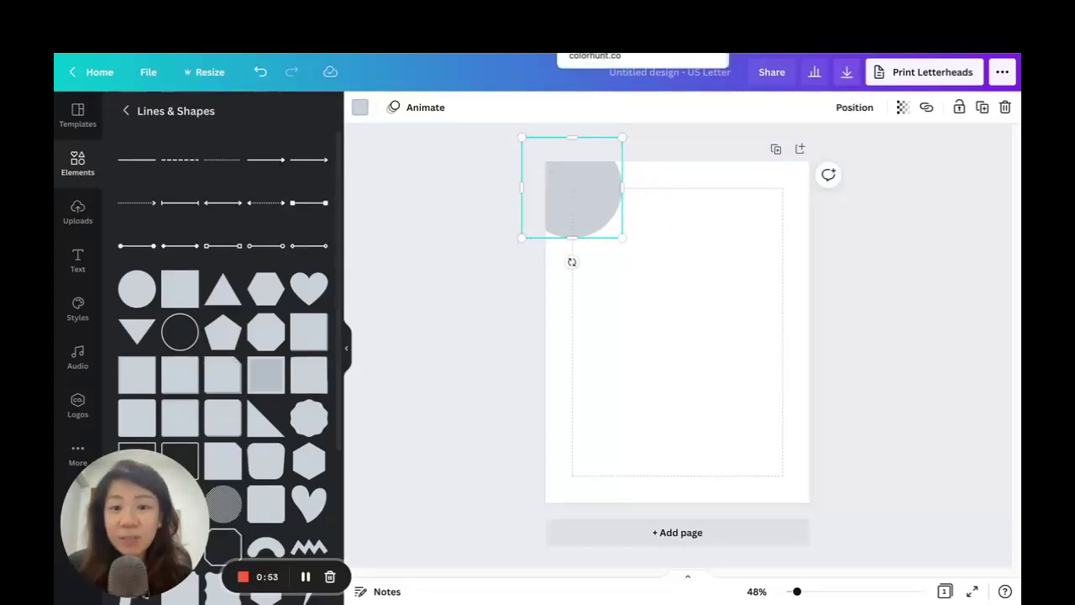
- Switch to Color Hunt and clear the Pastel tag from the palette filter
left_click(592, 47)
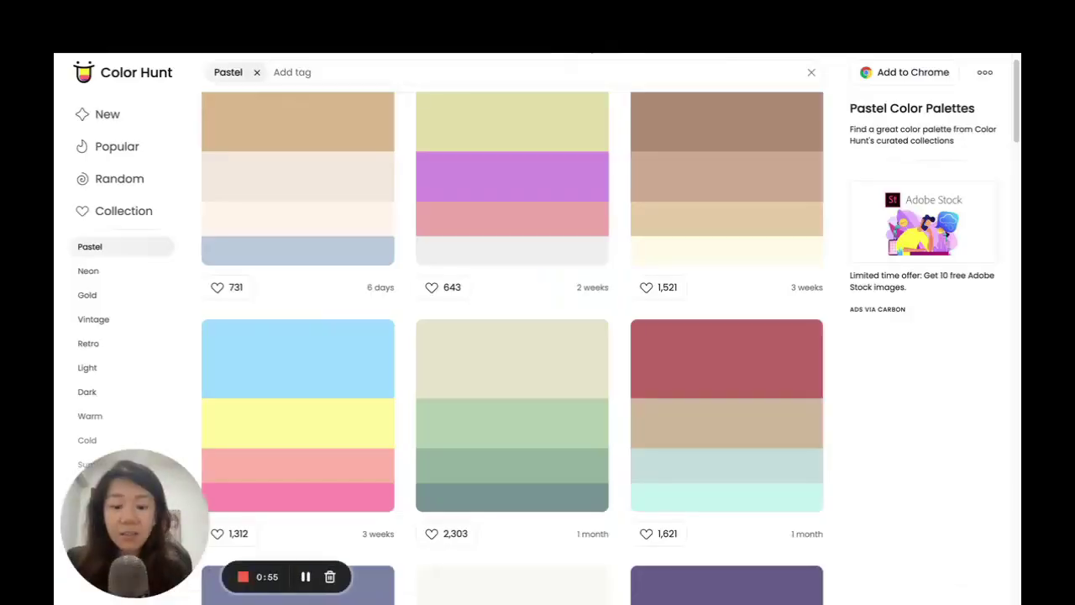
key("ctrl+l")
type("color")
key("Escape")
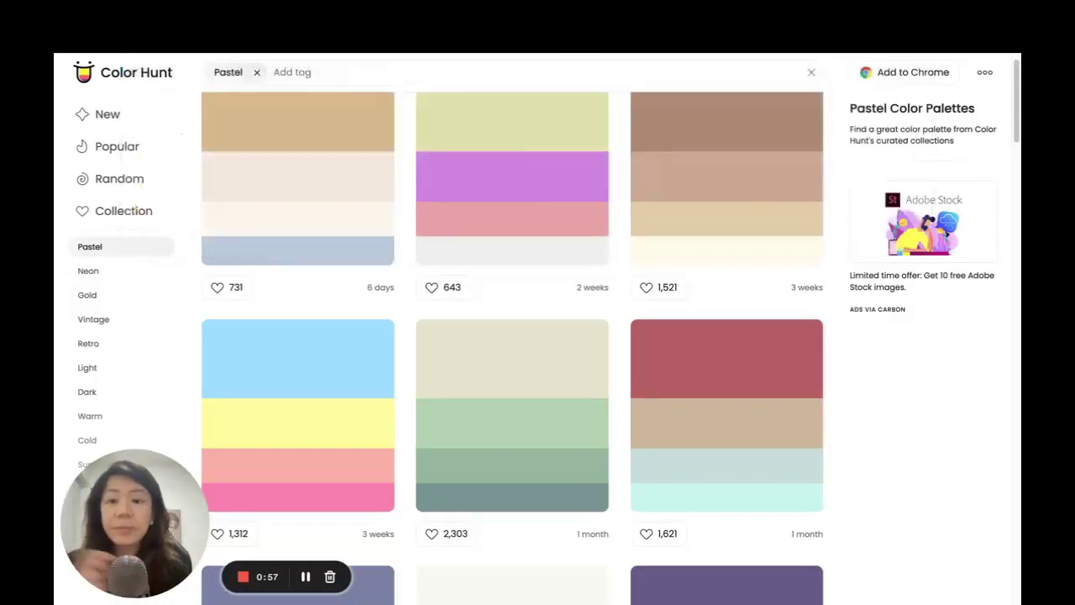
left_click(256, 72)
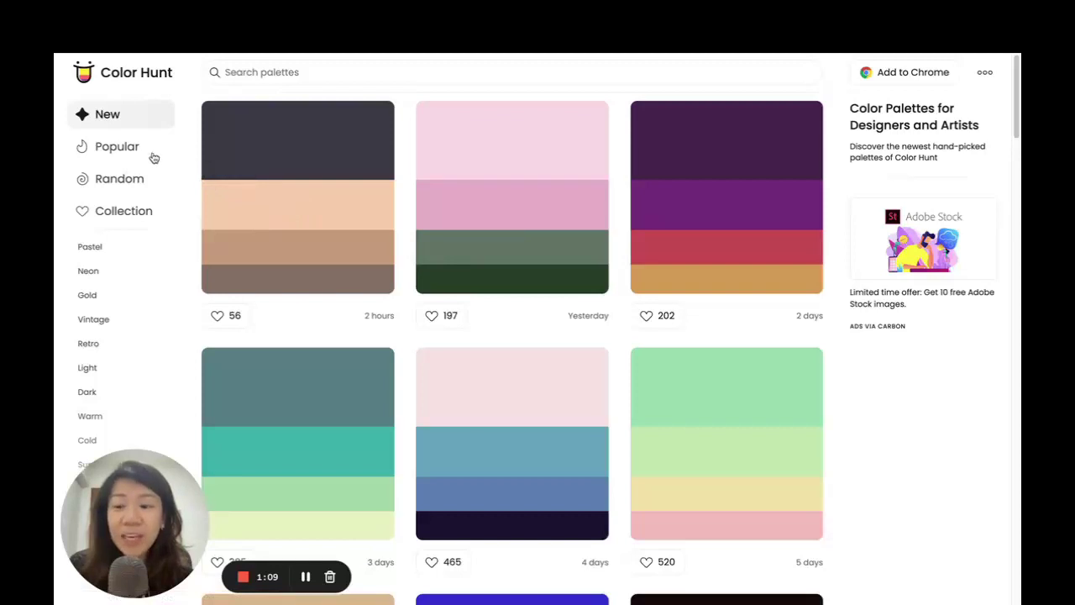
- Browse Color Hunt's popular palettes for the month, the year and all time
left_click(118, 147)
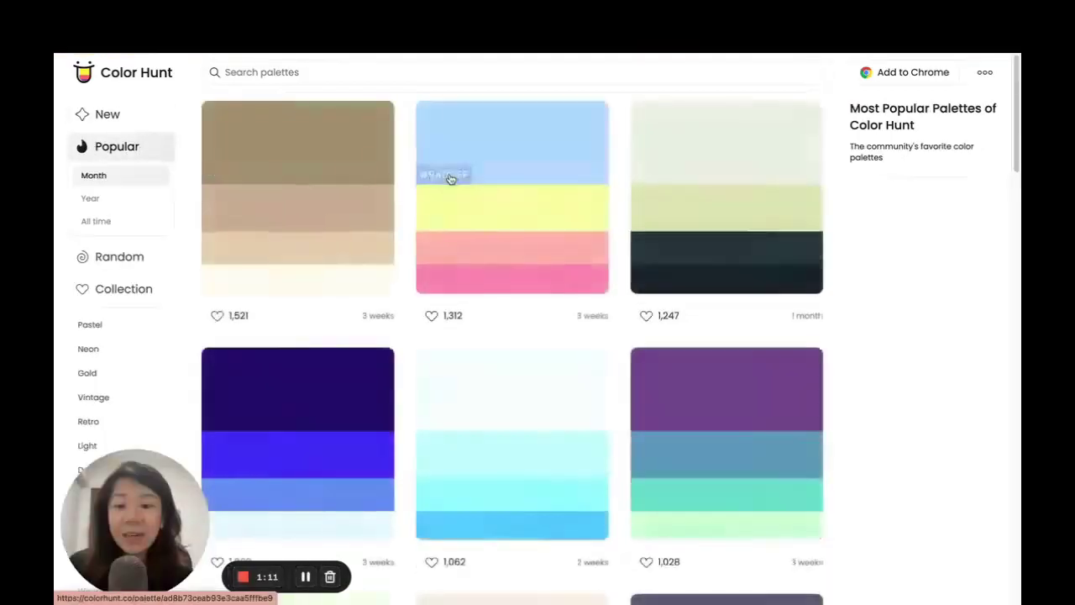
scroll(465, 305, "down", 1)
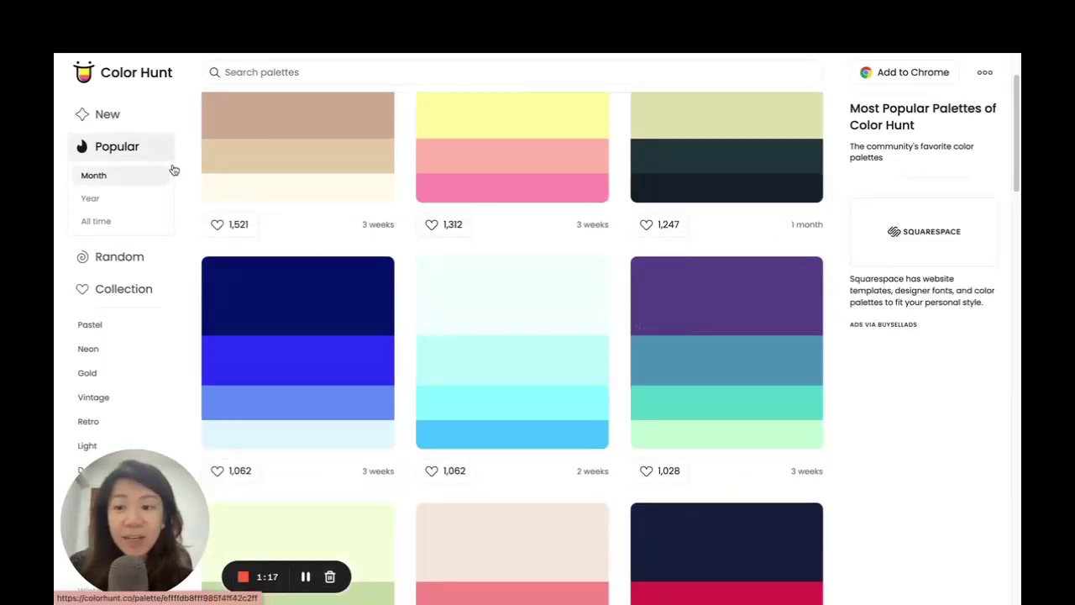
scroll(586, 197, "up", 1)
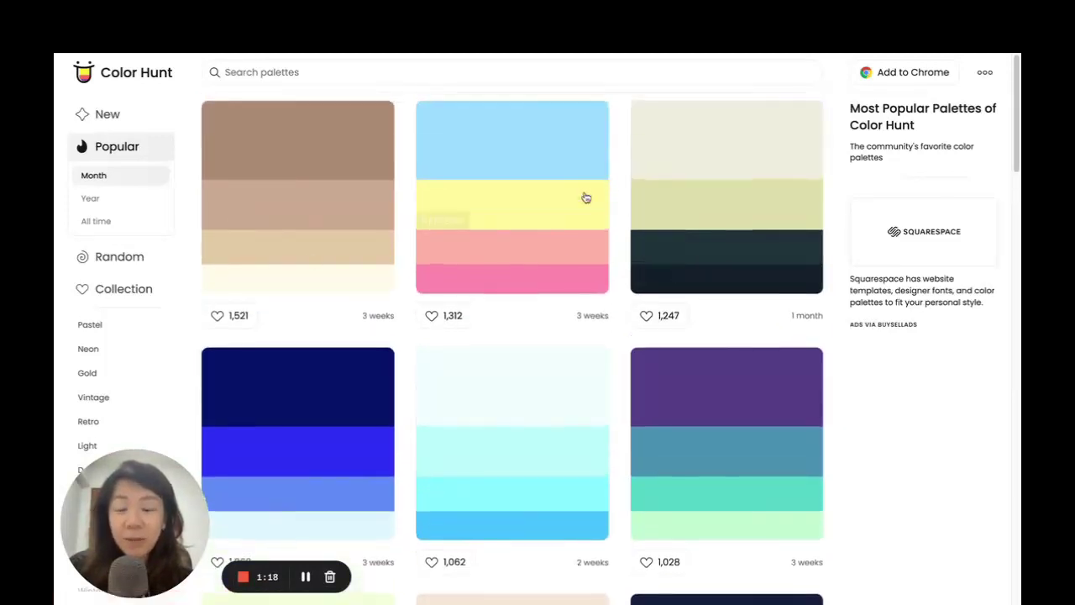
left_click(90, 199)
left_click(98, 220)
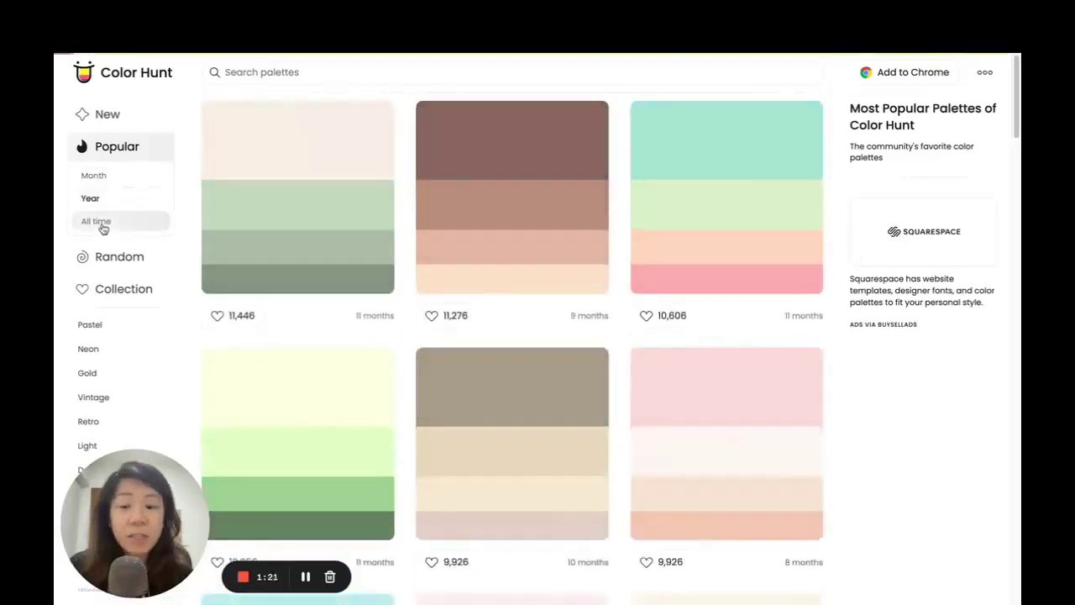
scroll(649, 263, "down", 4)
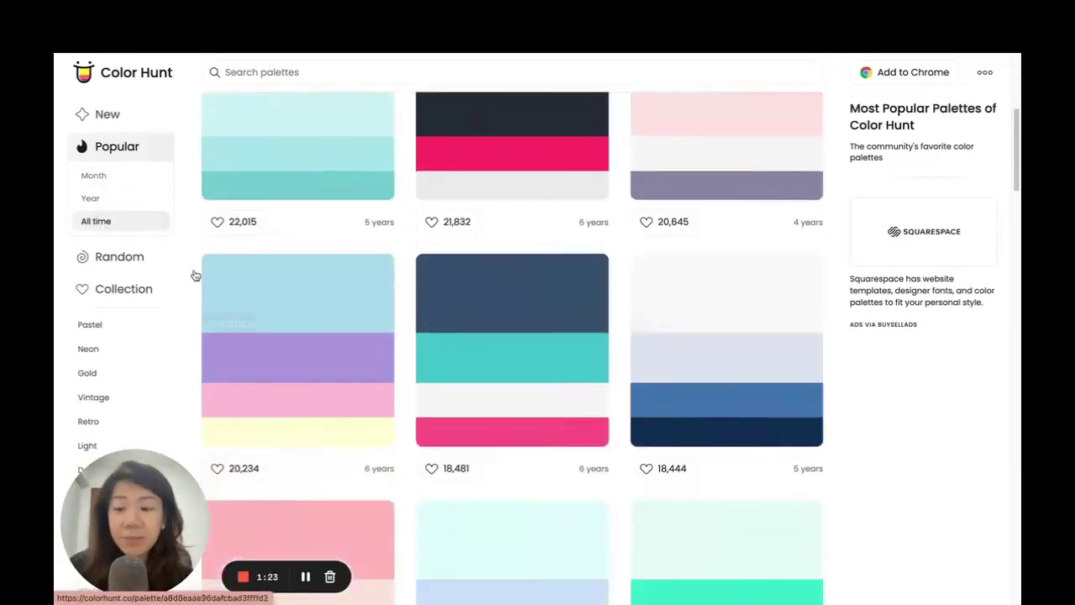
scroll(145, 254, "down", 2)
scroll(122, 221, "down", 3)
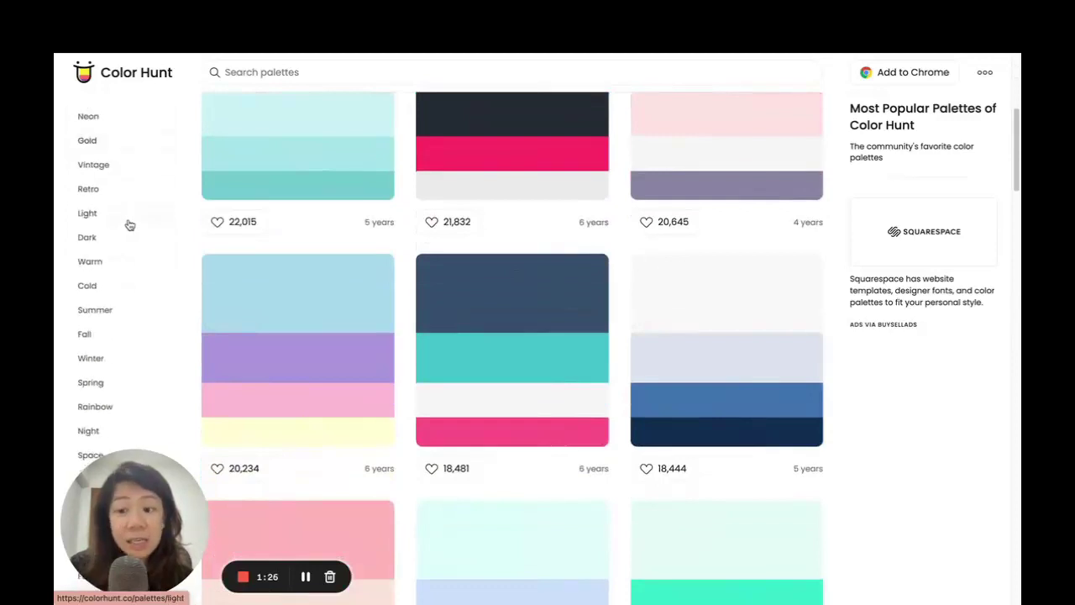
- Look through the Warm, Vintage and Pastel palette collections for a suitable colour scheme
left_click(109, 264)
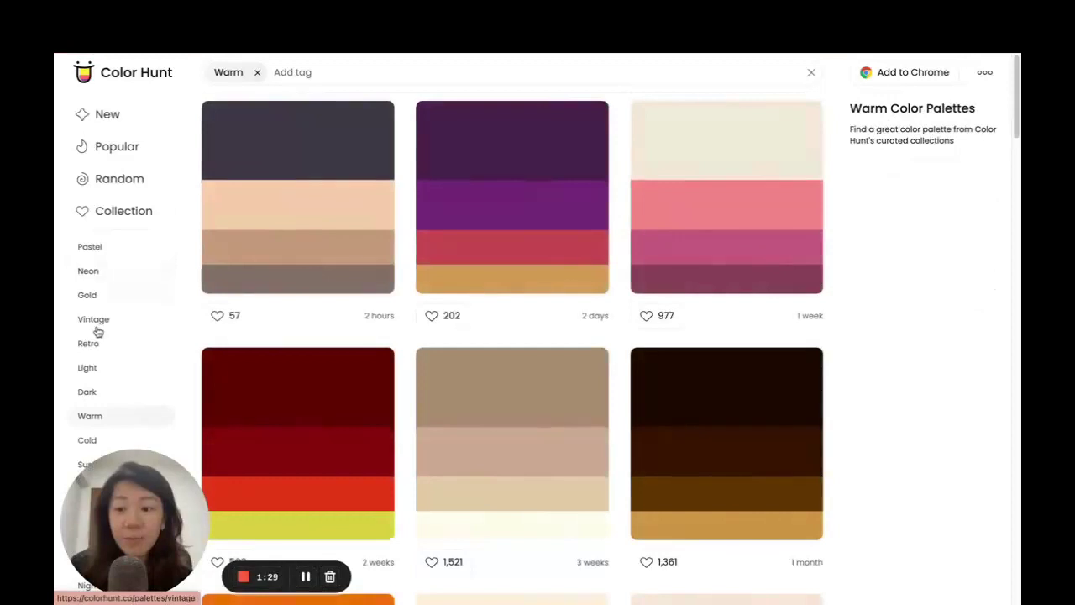
left_click(97, 320)
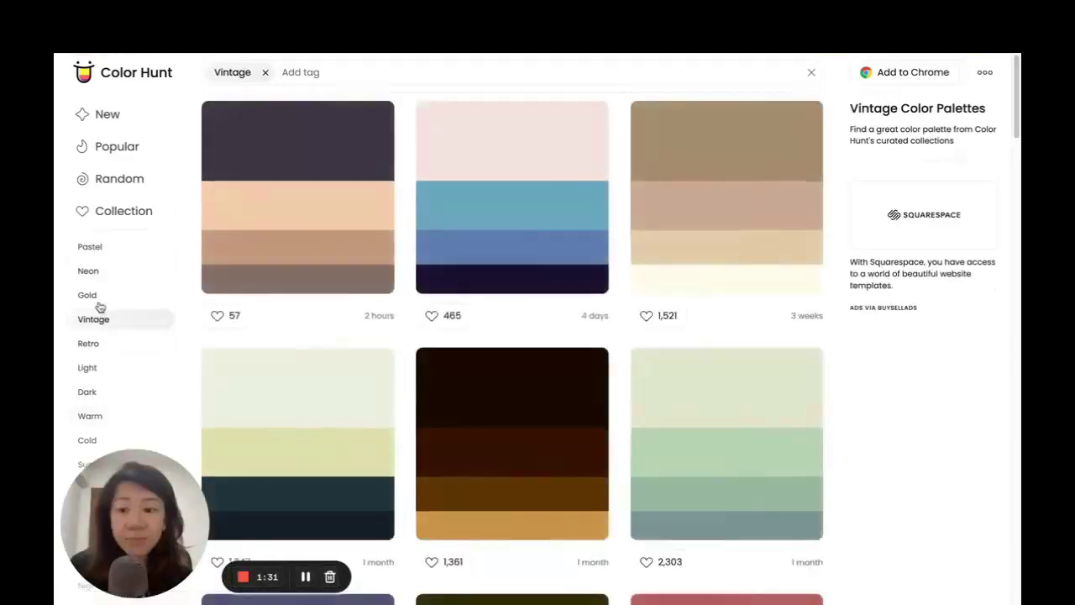
left_click(98, 249)
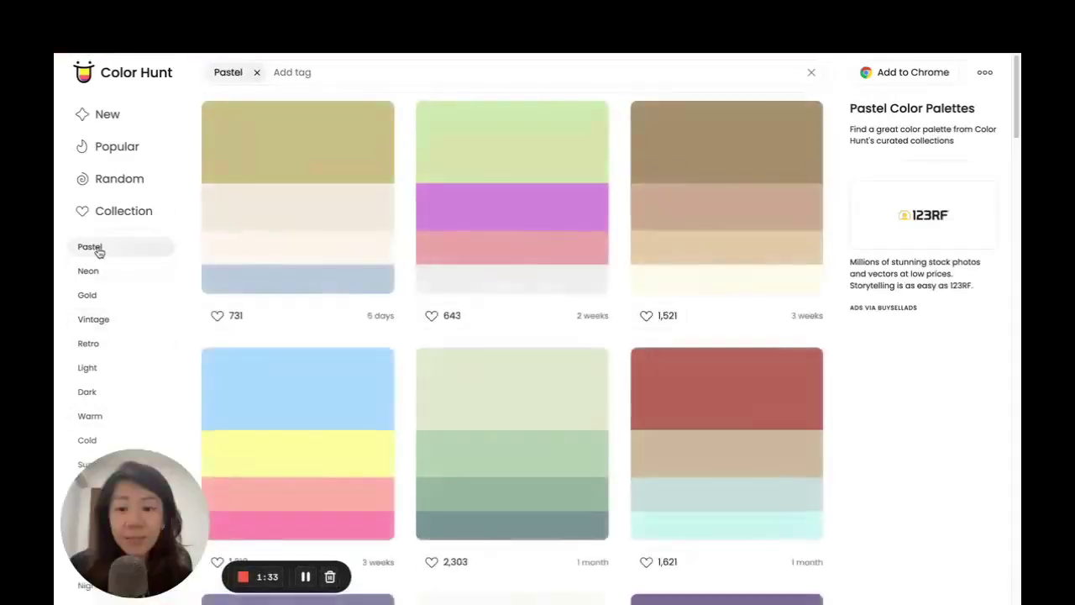
scroll(99, 324, "down", 4)
scroll(272, 263, "down", 3)
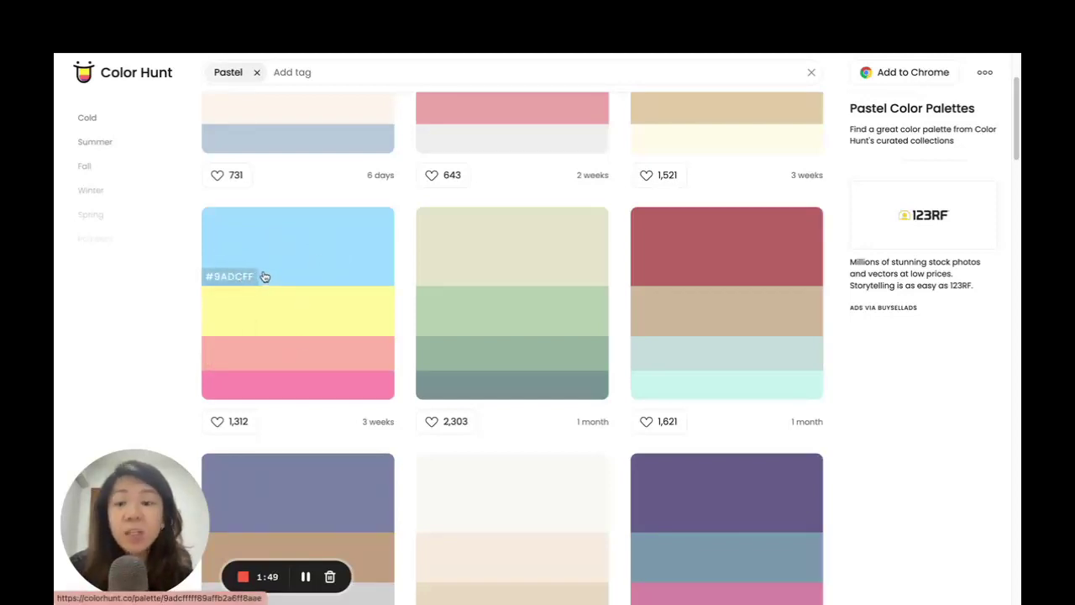
- Copy light blue #9ADCFF from the blue, yellow and pink pastel palette and apply it to the circle in Canva
left_click(233, 278)
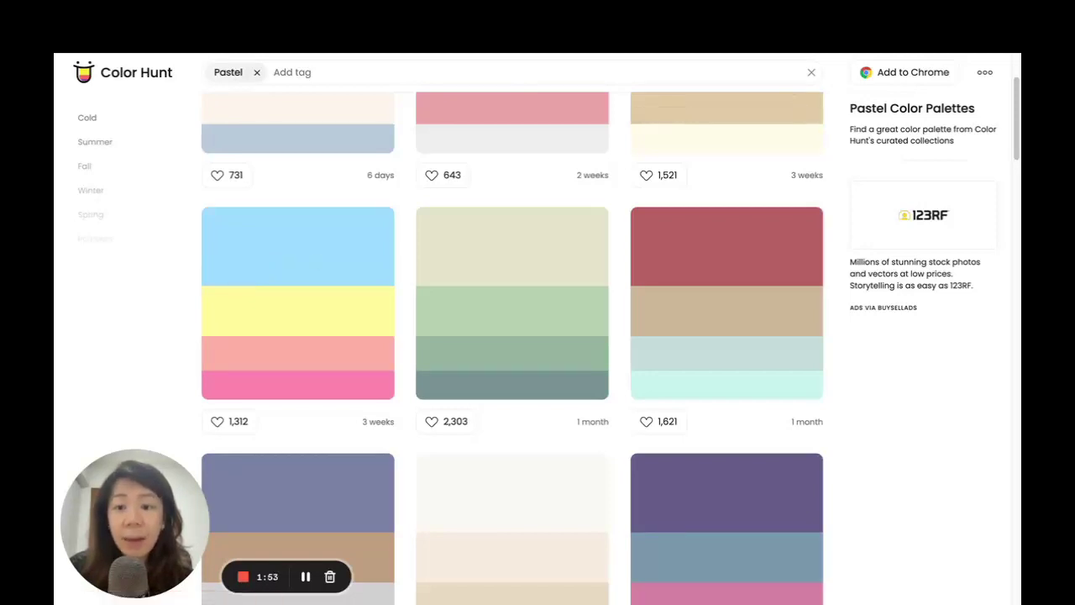
key("alt+Tab")
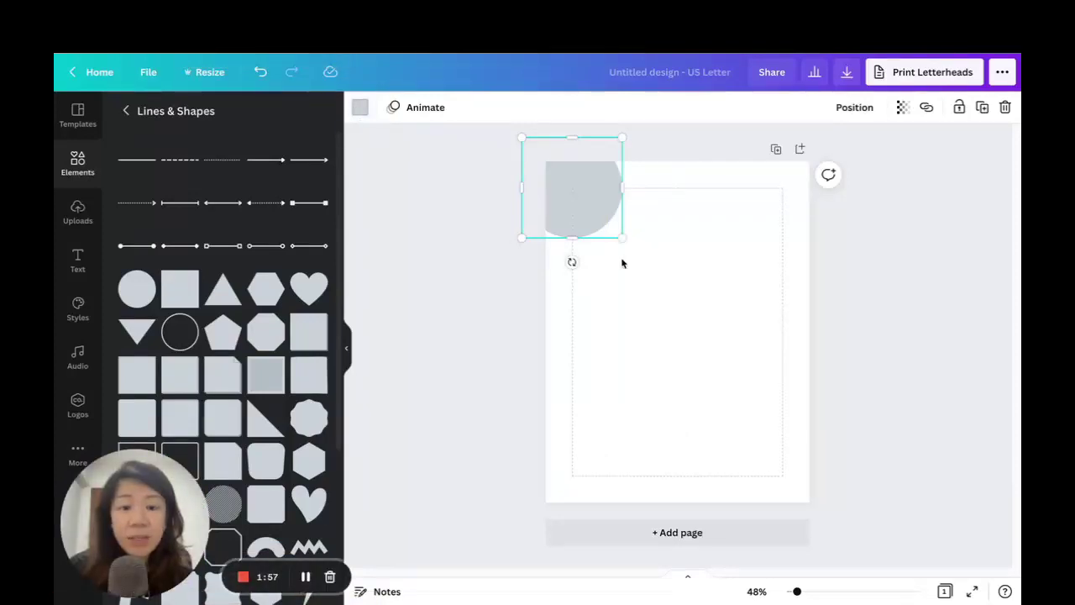
left_click(360, 110)
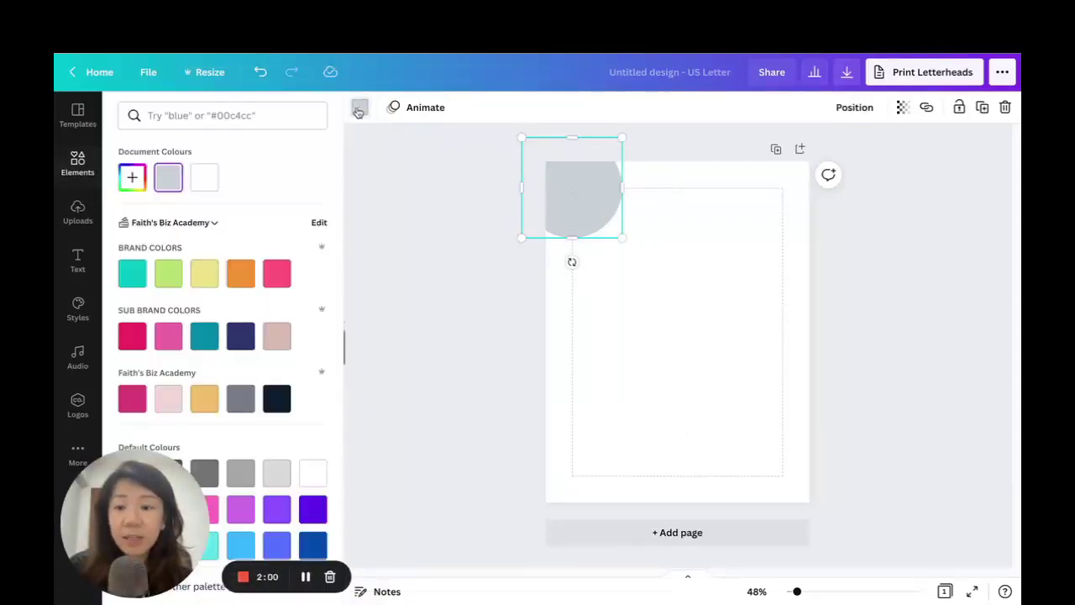
left_click(131, 179)
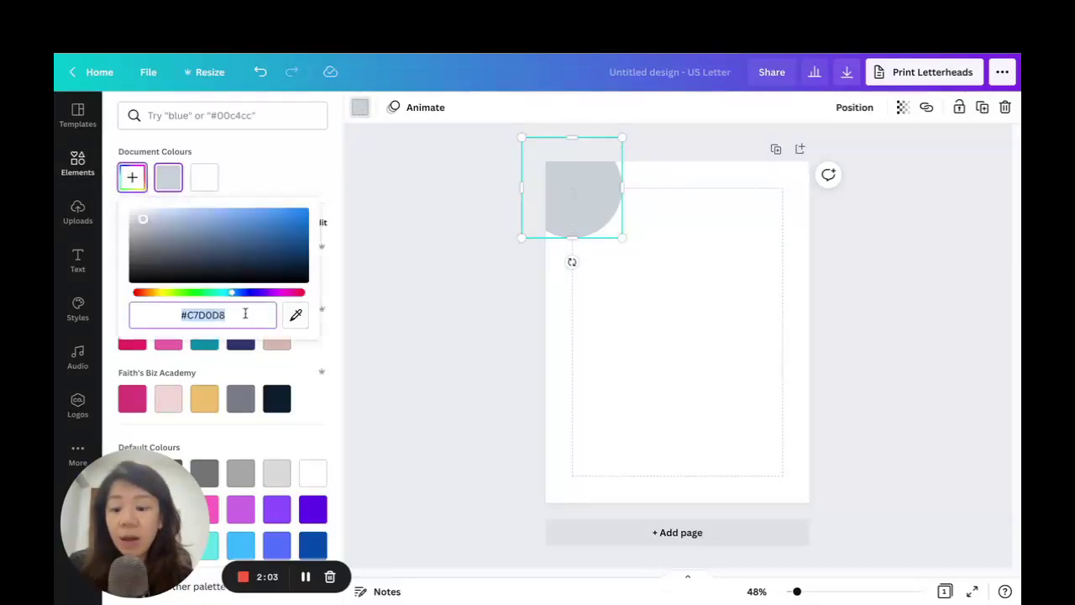
key("ctrl+v")
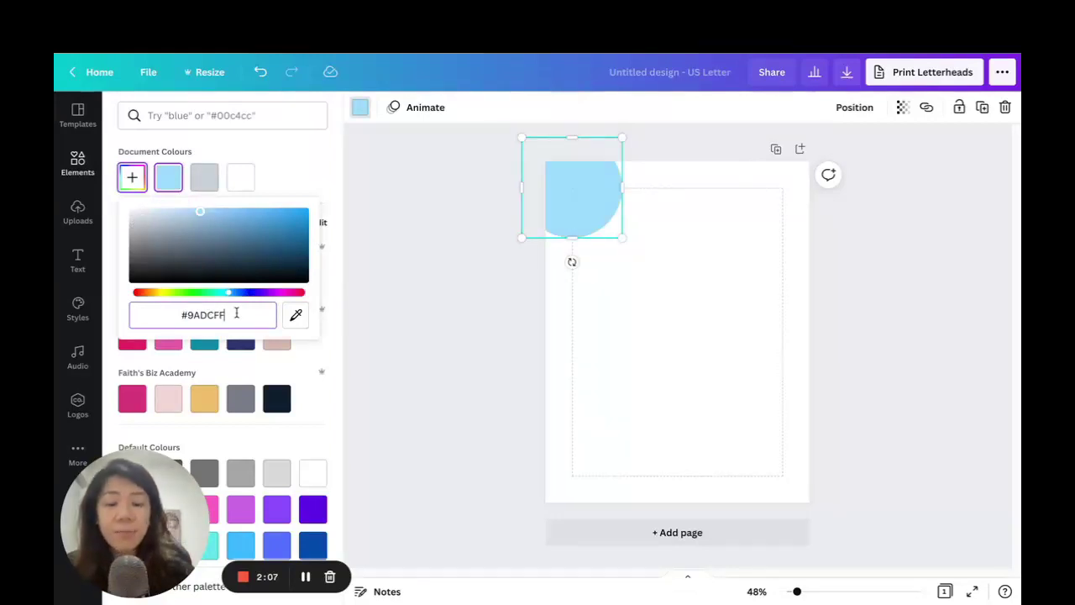
key("Return")
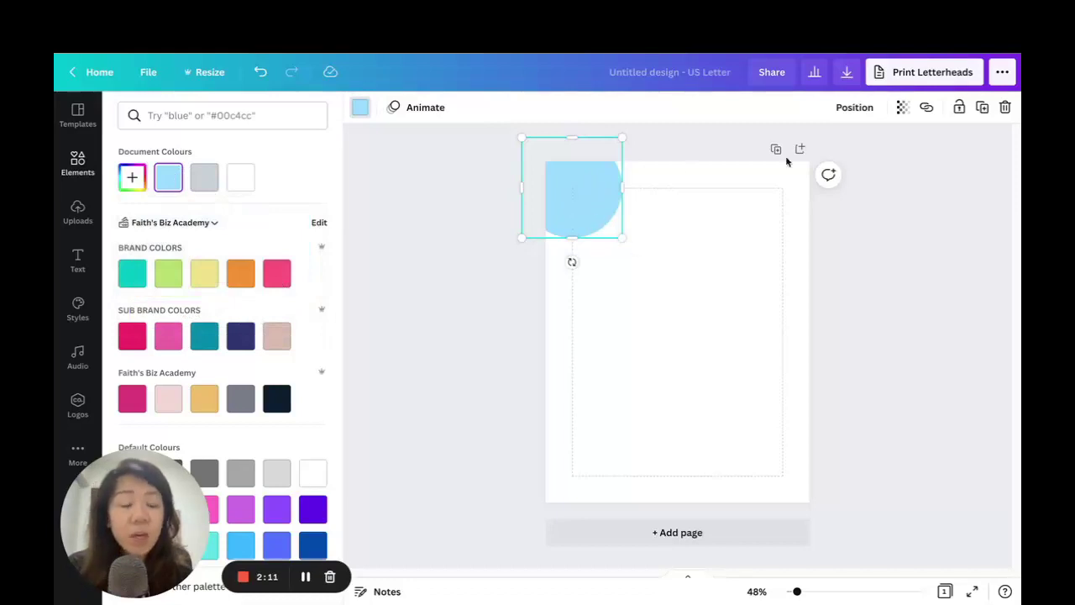
- Duplicate the blue circle, place the copy over the page's top edge overlapping the first, and make it slightly smaller
left_click(983, 108)
left_click_drag(584, 202, 636, 168)
left_click_drag(677, 209, 644, 198)
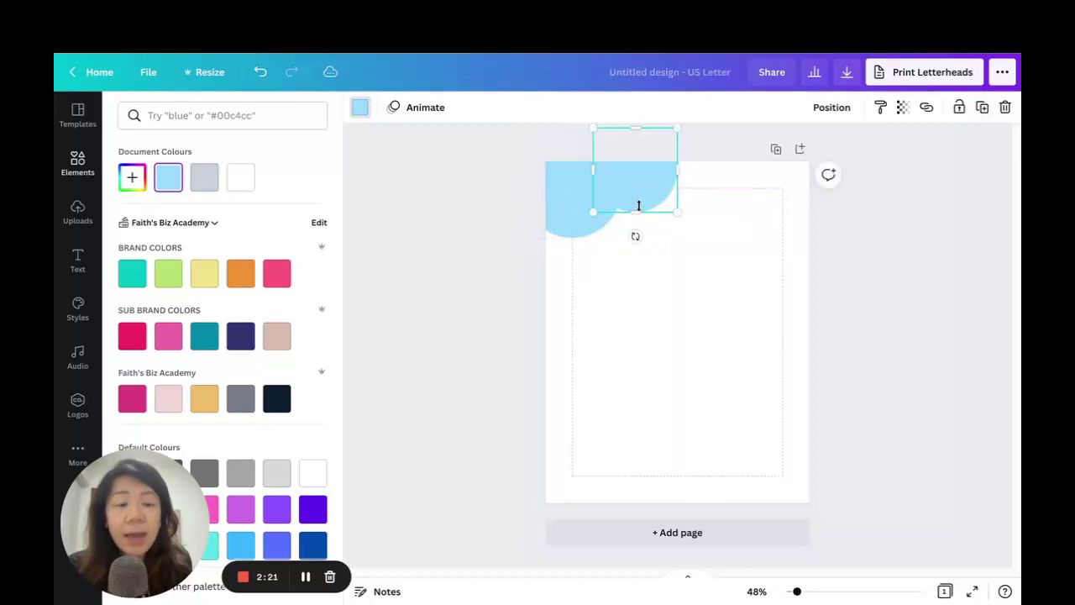
- Copy yellow #FFF89A from the same Color Hunt palette and apply it to the second circle in Canva
key("ctrl+Tab")
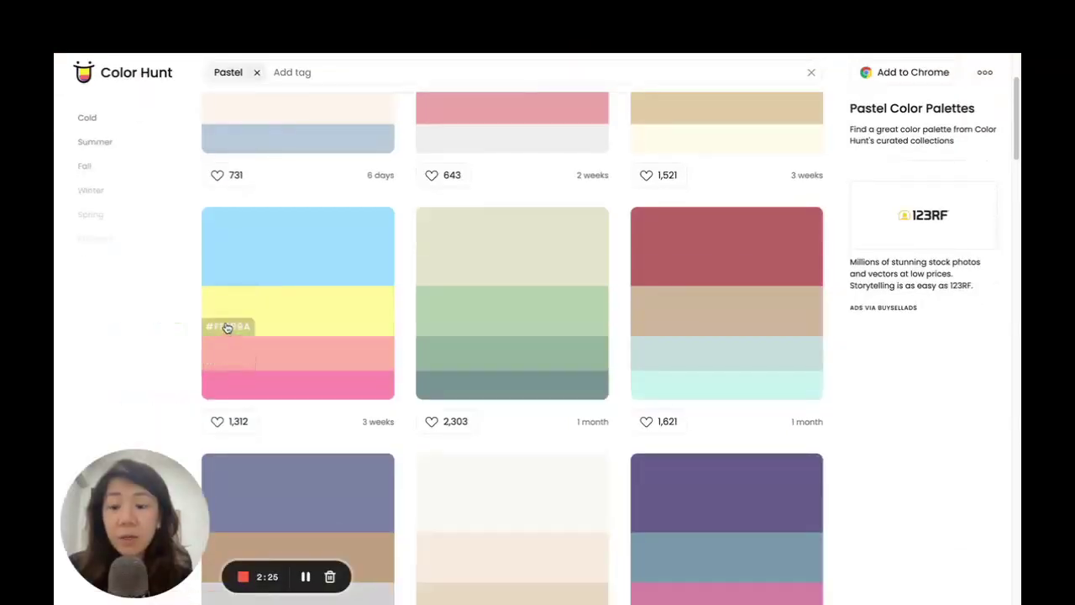
left_click(226, 327)
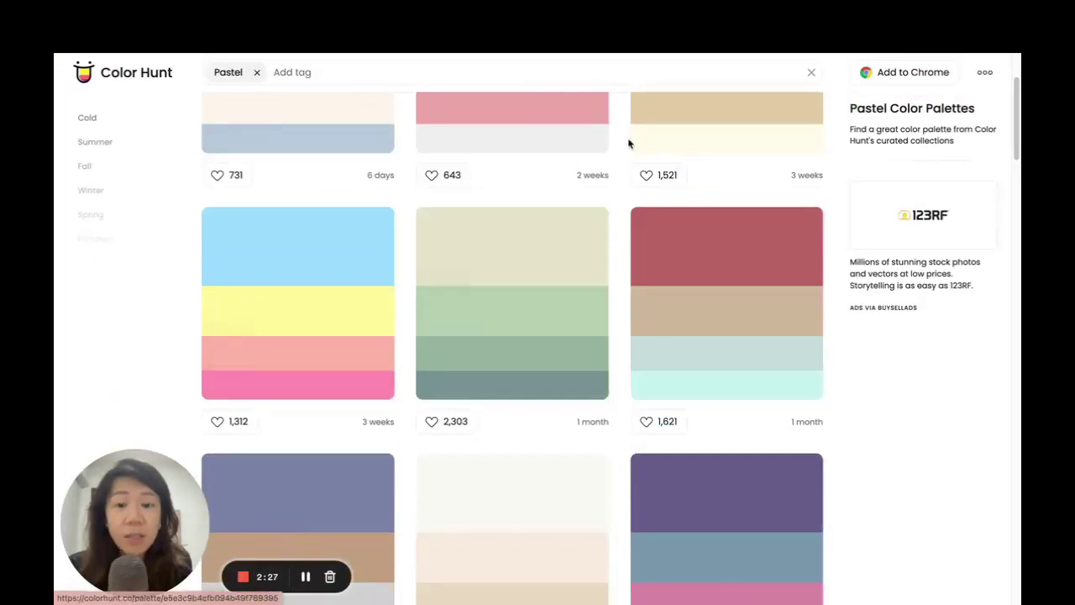
key("ctrl+Tab")
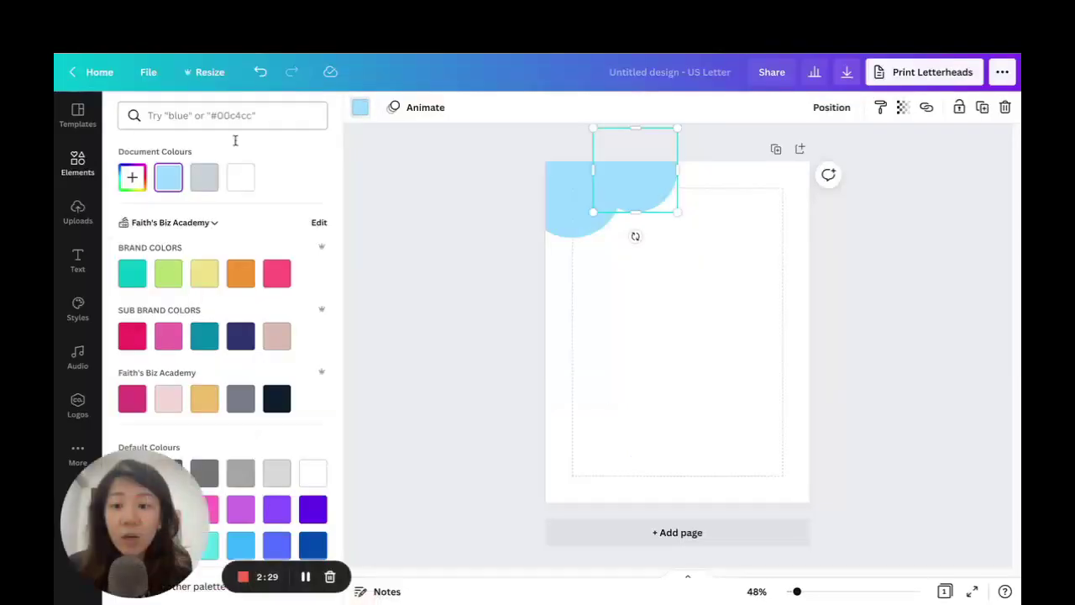
left_click(132, 178)
key("ctrl+v")
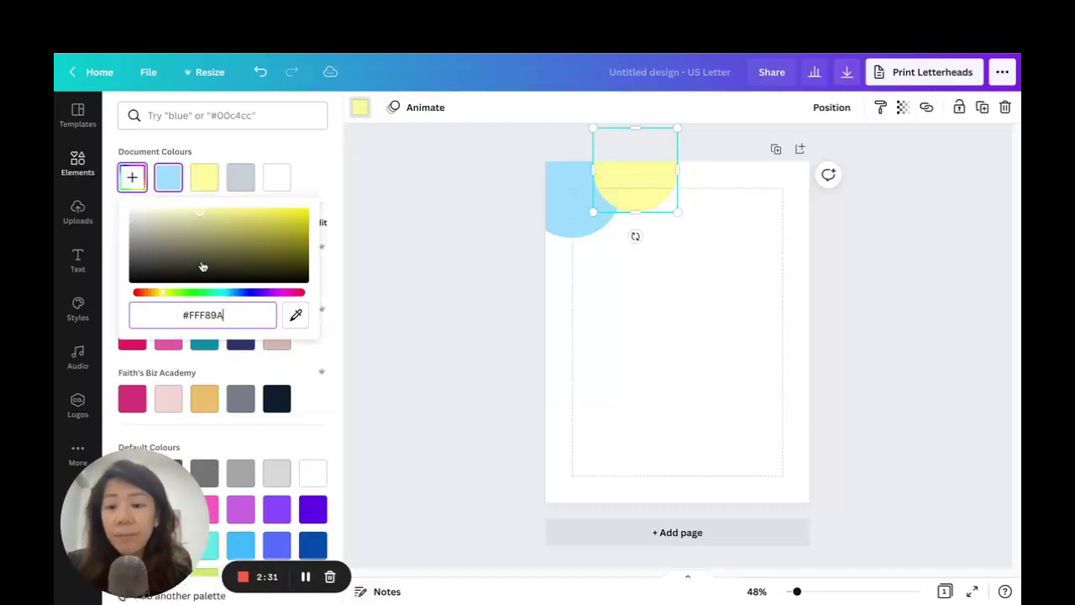
left_click(636, 184)
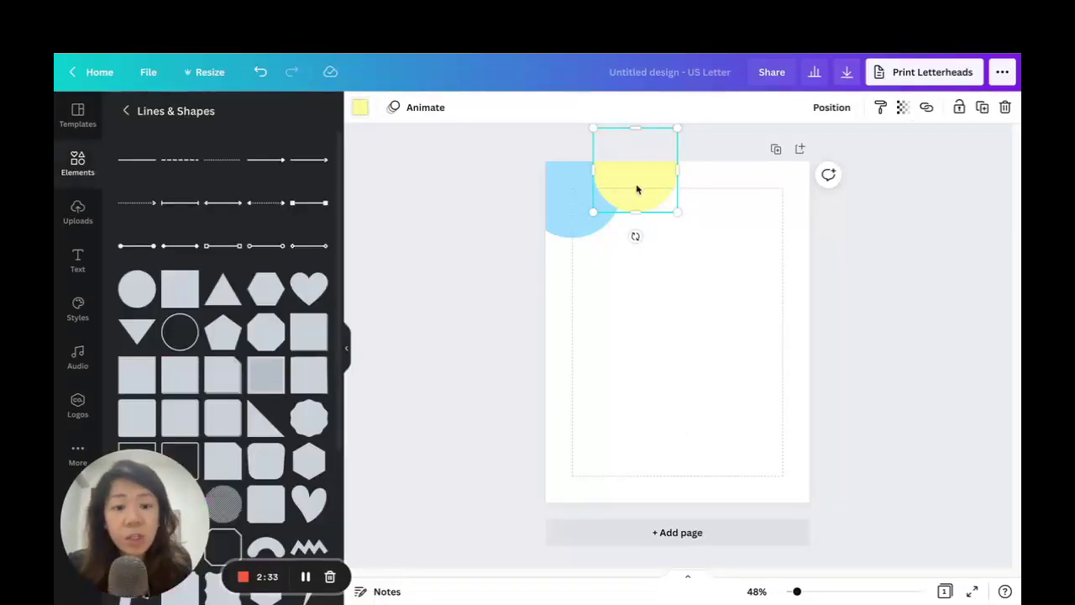
- Duplicate the yellow circle twice, placing one copy at the left page edge below the blue circle and an enlarged one beside it
left_click(982, 107)
left_click_drag(599, 184, 626, 245)
left_click(982, 106)
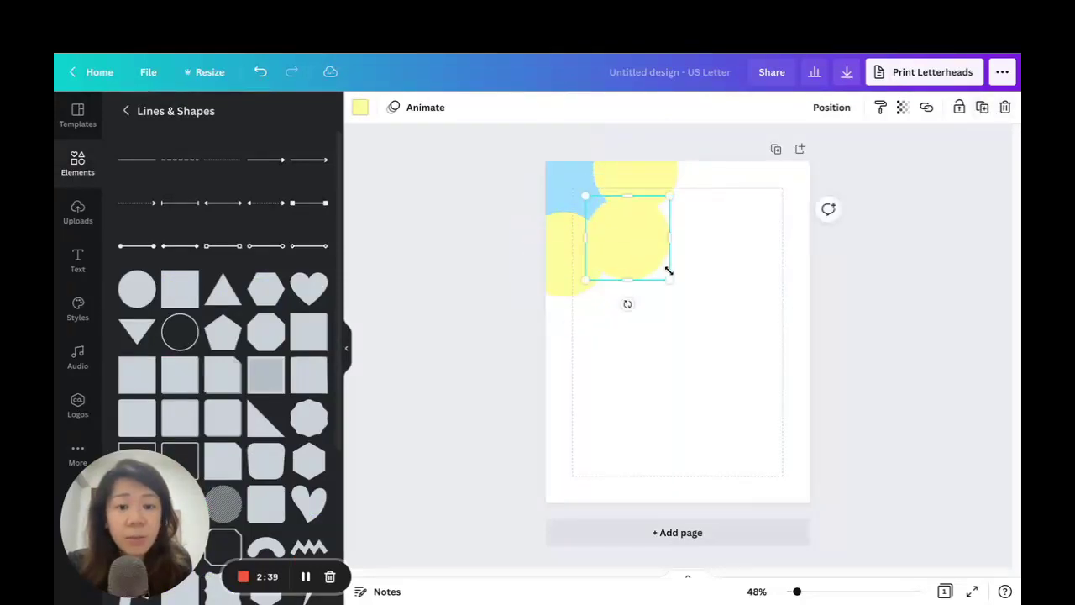
left_click_drag(673, 285, 688, 298)
- Add two more yellow circle copies stepping toward the page's upper-right corner, enlarging the one over the corner
left_click_drag(619, 247, 692, 209)
left_click(984, 110)
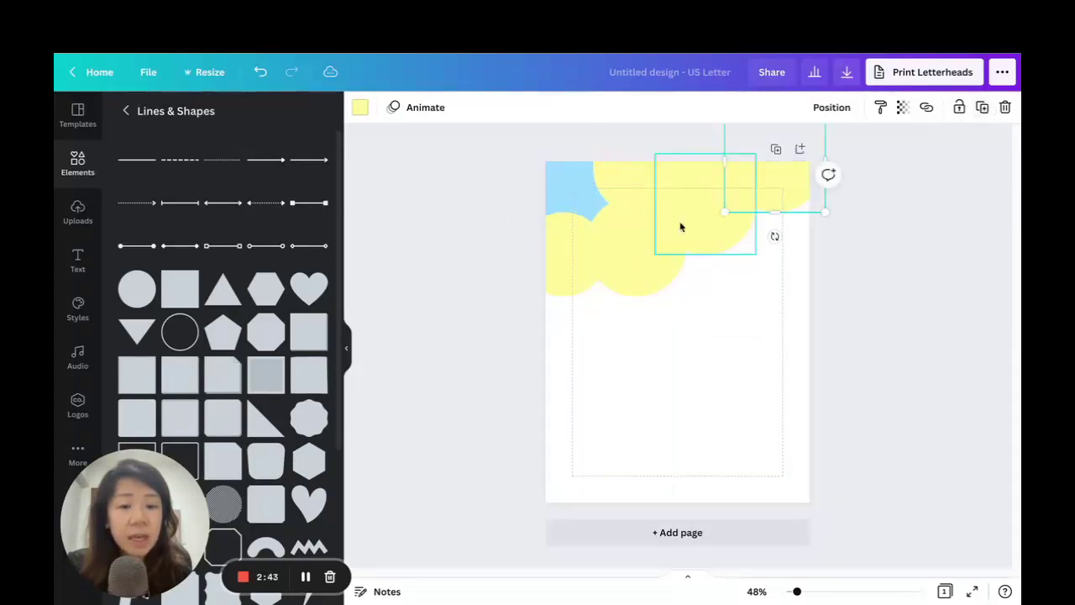
mouse_move(787, 180)
left_mouse_down()
mouse_move(796, 226)
mouse_move(787, 197)
left_mouse_up()
mouse_move(824, 235)
left_mouse_down()
mouse_move(835, 238)
mouse_move(832, 225)
left_mouse_up()
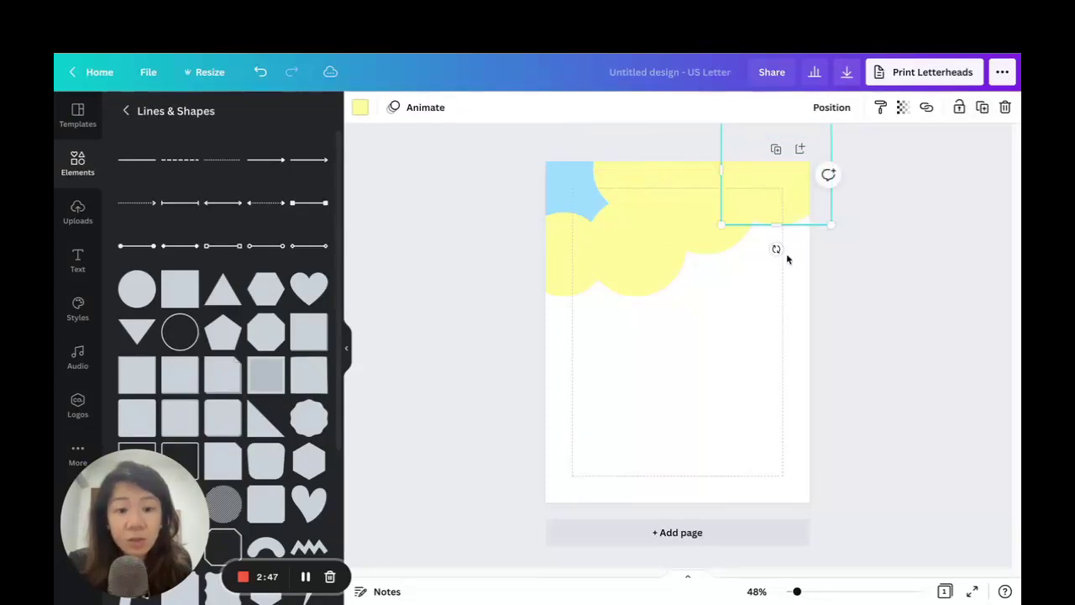
left_click(788, 283)
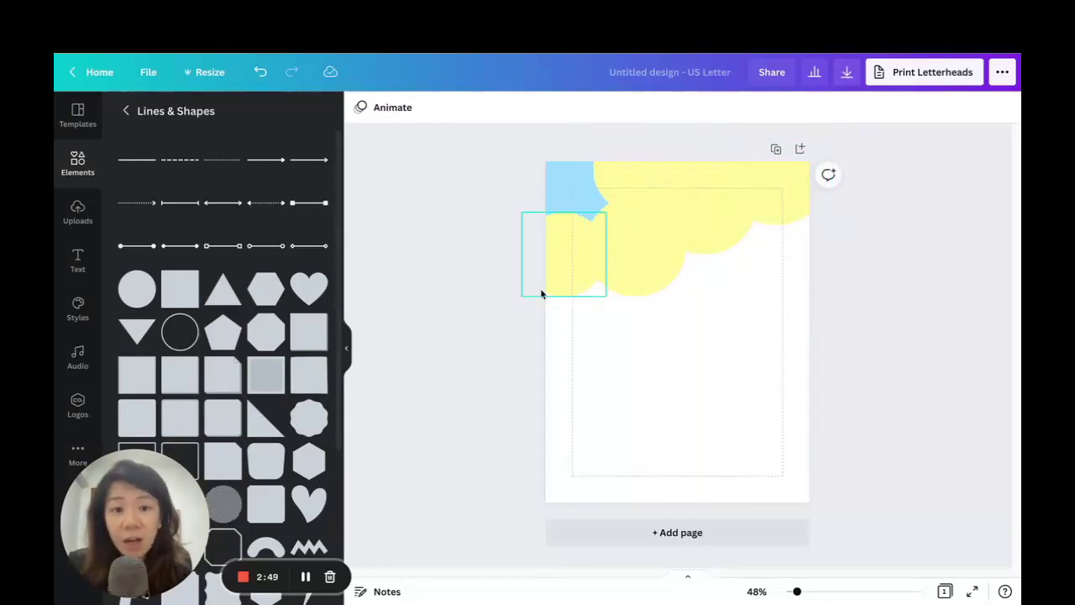
- Copy salmon #FFB2A6 from the same Color Hunt palette and apply it in Canva to the circle at the left page edge
key("ctrl+Tab")
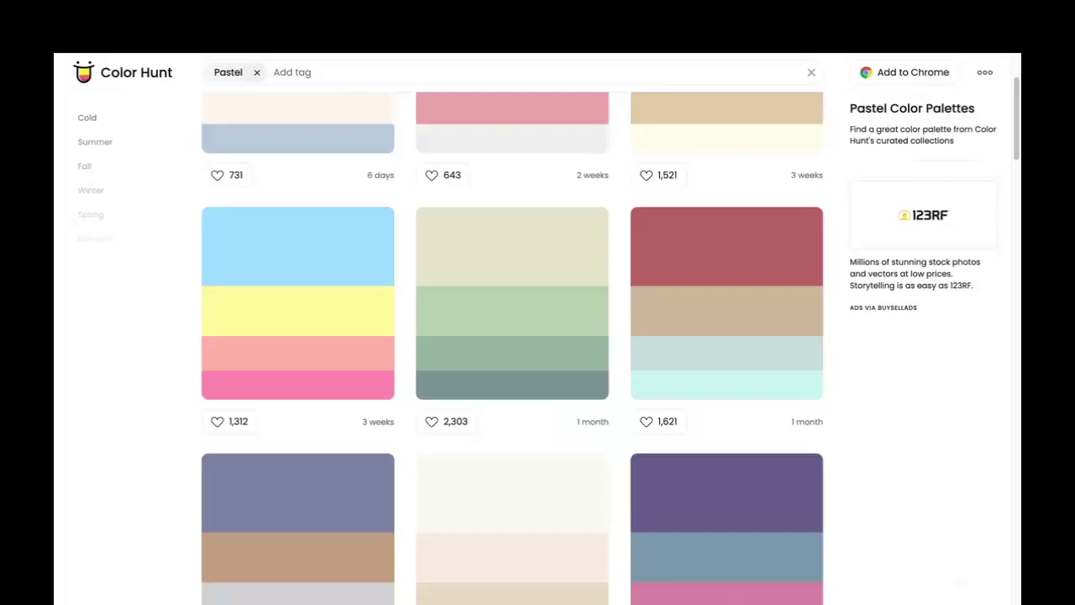
left_click(223, 361)
key("ctrl+Tab")
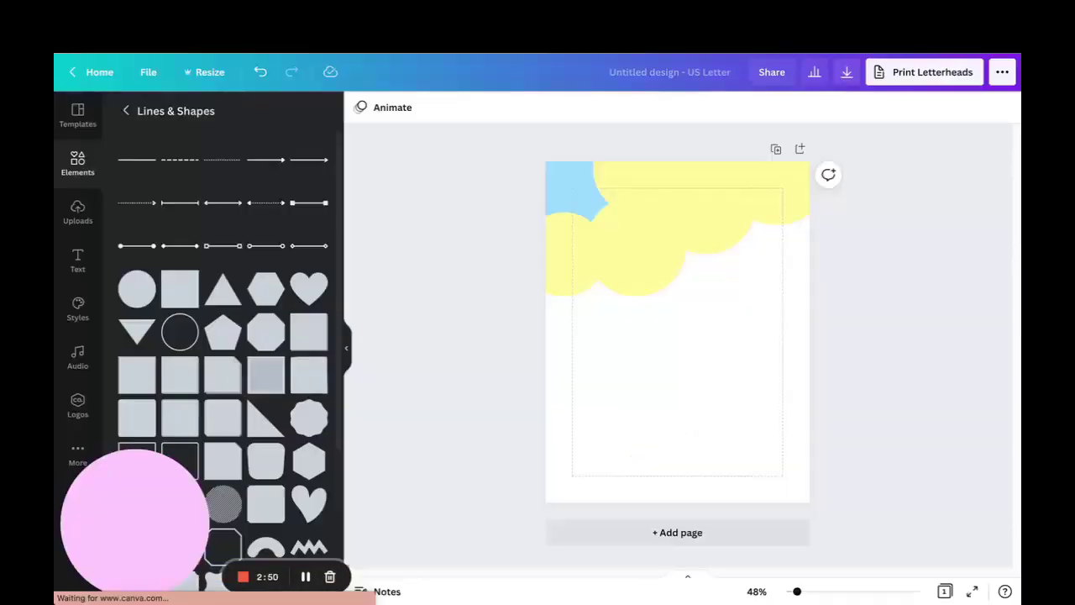
left_click(563, 267)
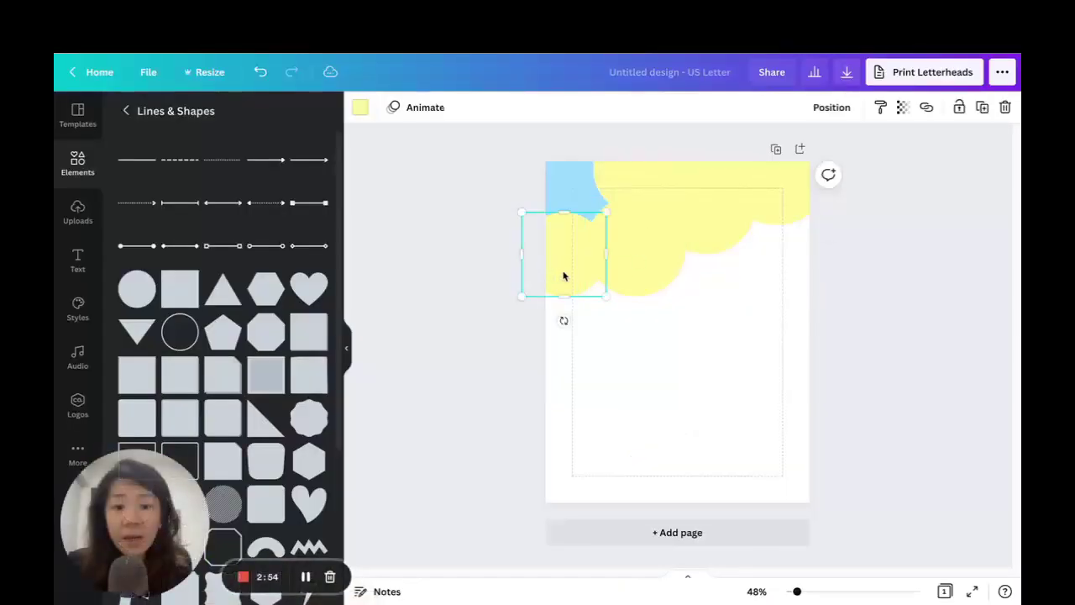
left_click(359, 109)
left_click(132, 176)
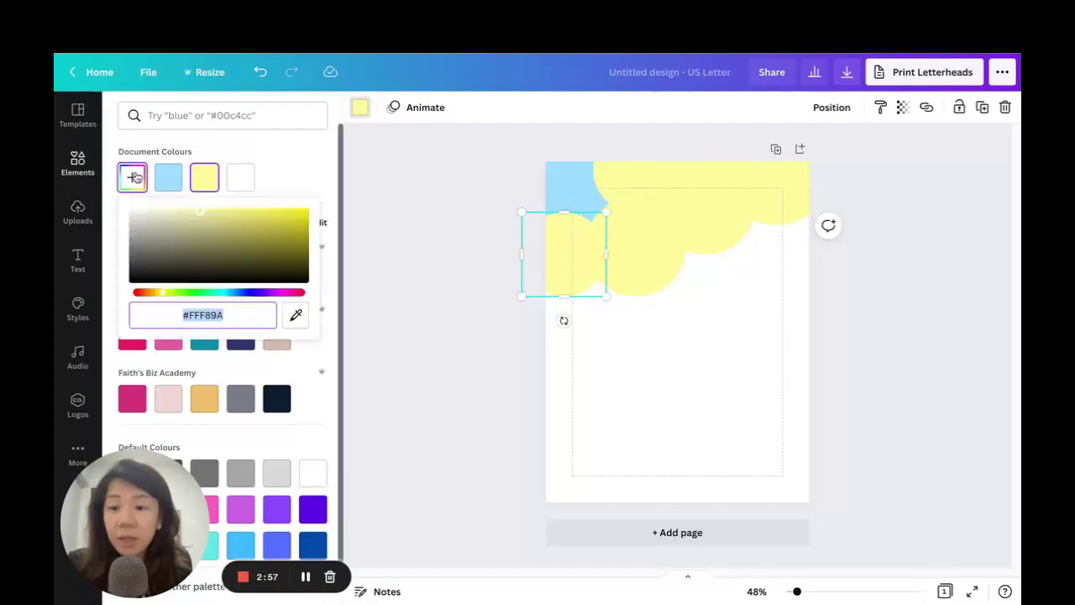
key("ctrl+v")
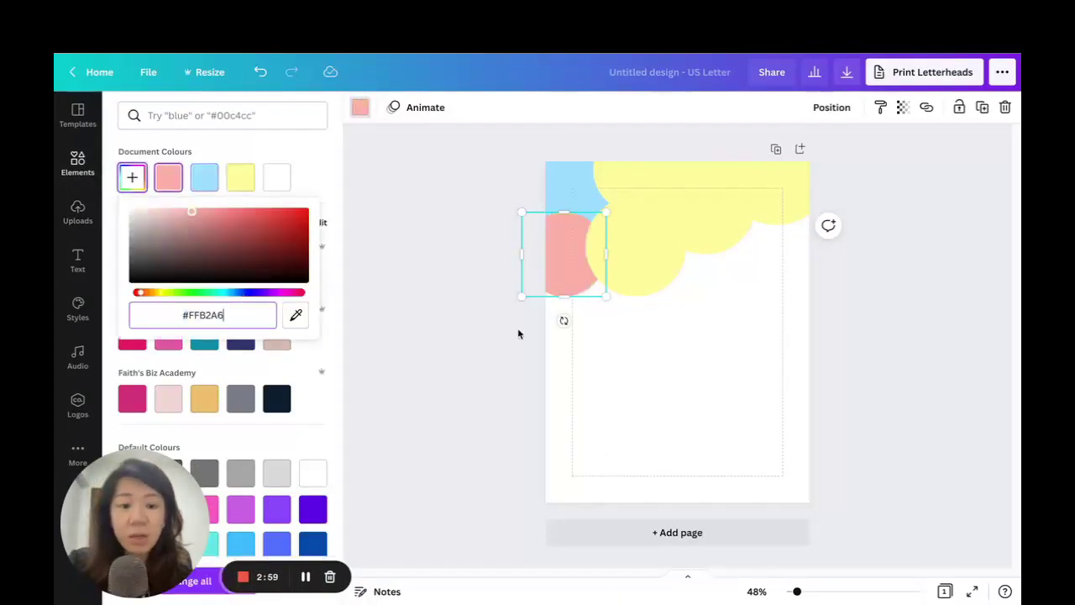
- Copy the bright pink from the same Color Hunt palette and apply it in Canva to the large circle beside the salmon one
left_click(639, 266)
left_click(615, 55)
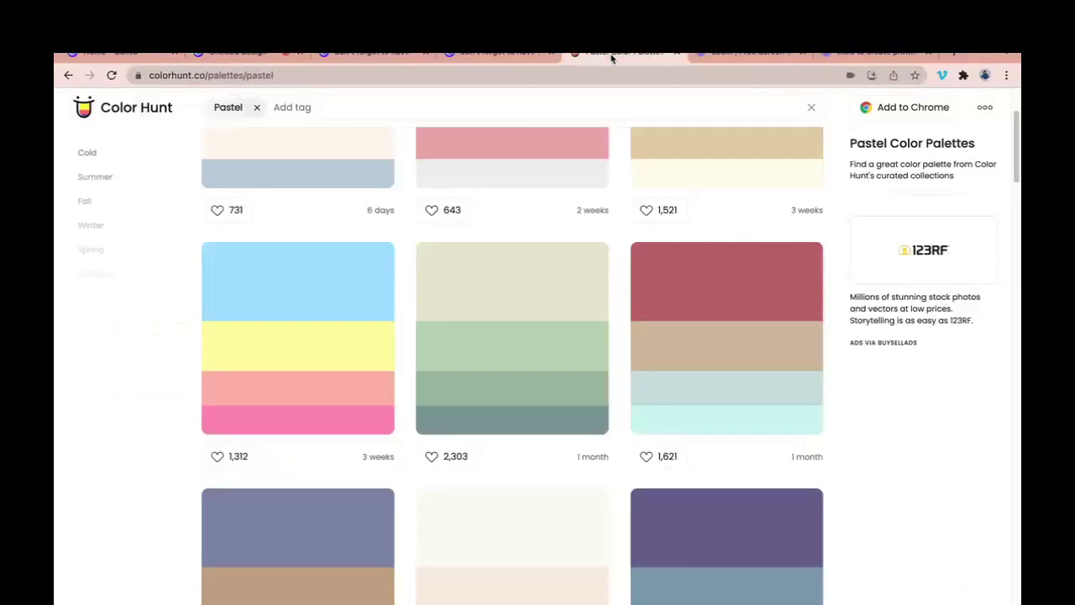
left_click(225, 380)
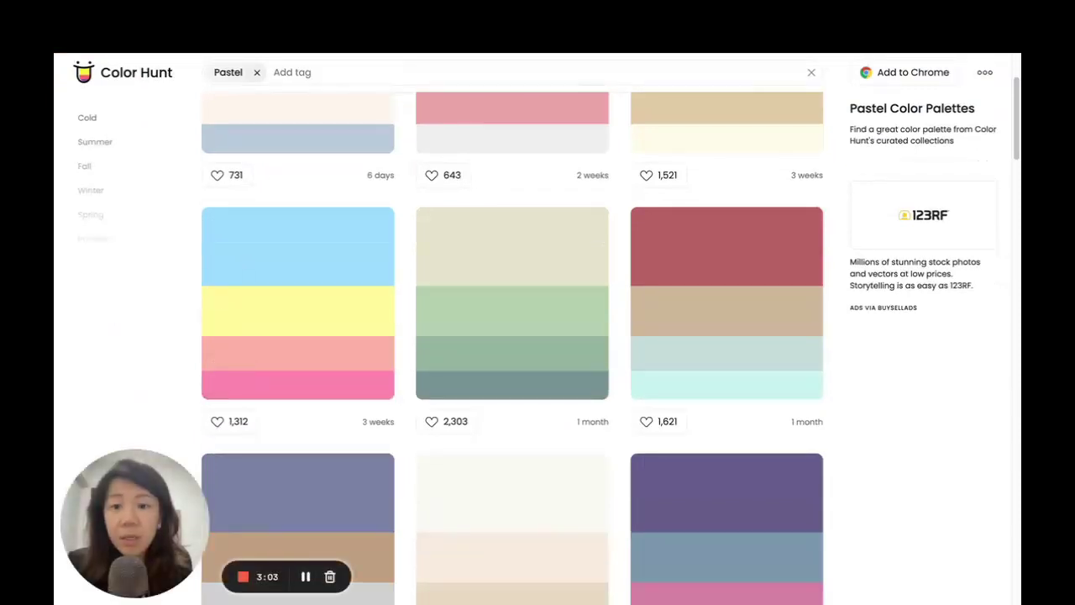
key("ctrl+shift+Tab")
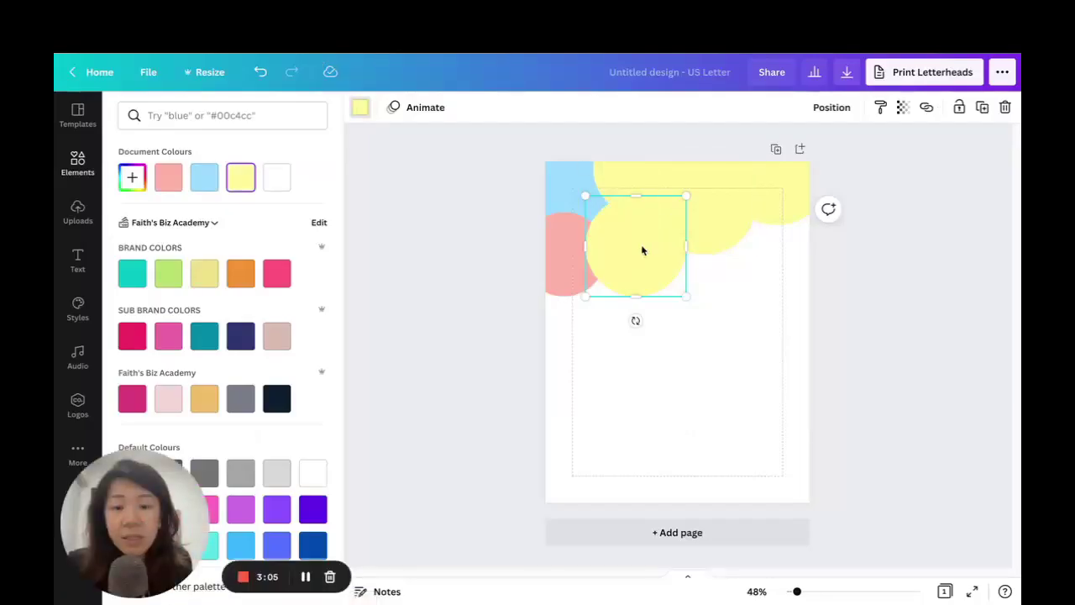
left_click(361, 110)
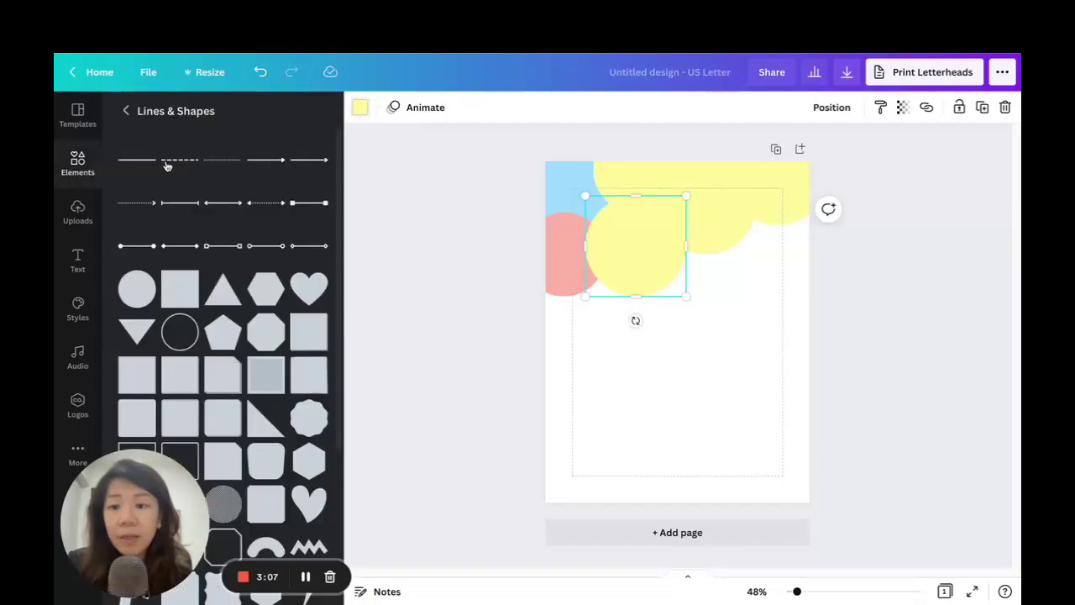
left_click(358, 107)
left_click(132, 176)
left_click(222, 314)
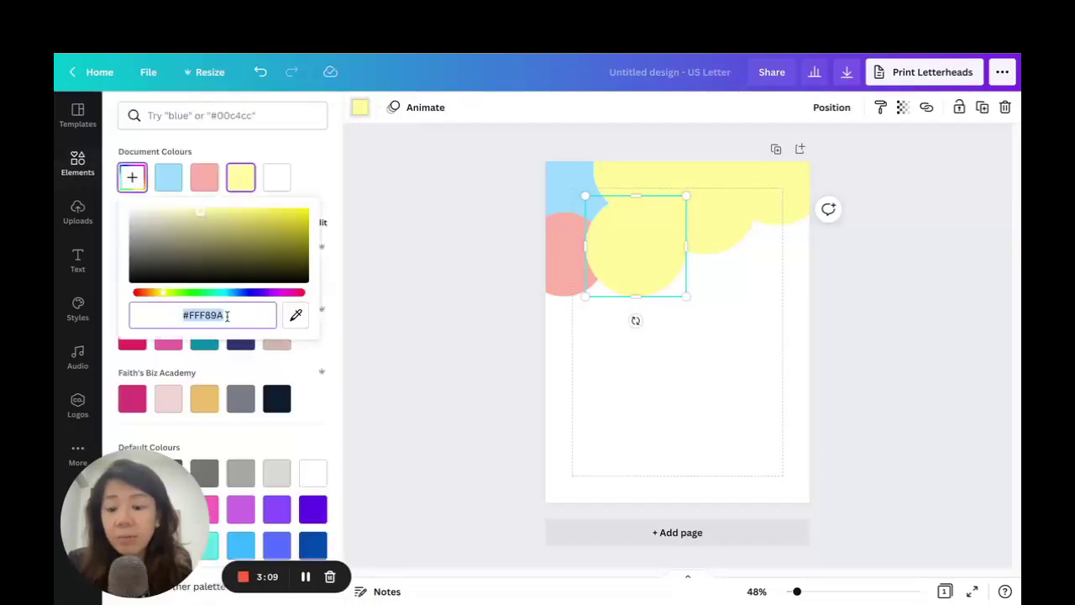
key("ctrl+v")
key("Escape")
- Recolour the yellow circle up and right of the pink one with the palette blue from the document colours
left_click(706, 231)
key("ctrl+Tab")
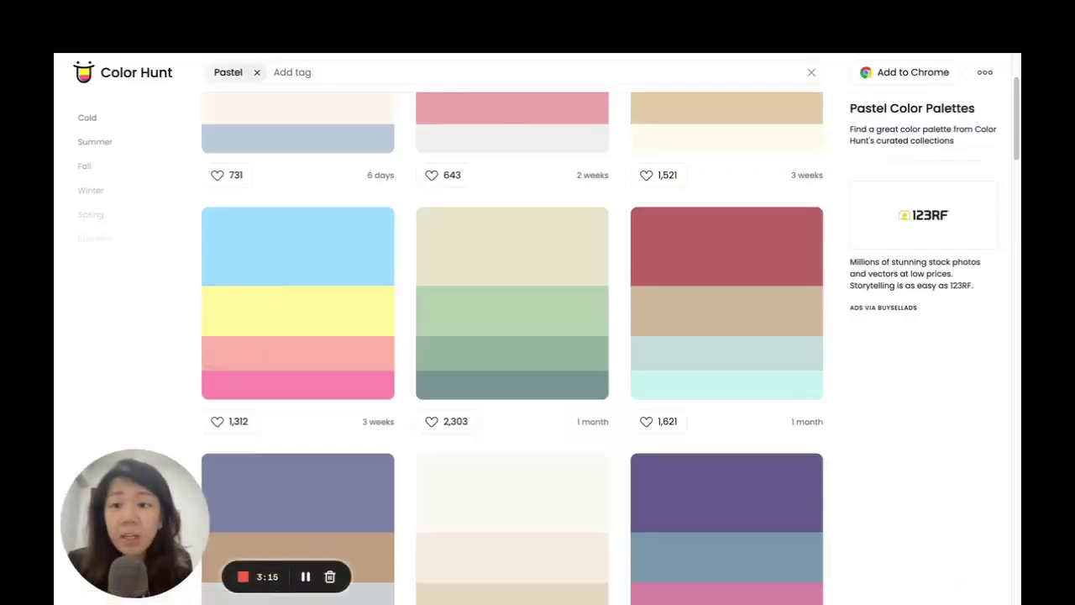
key("ctrl+shift+Tab")
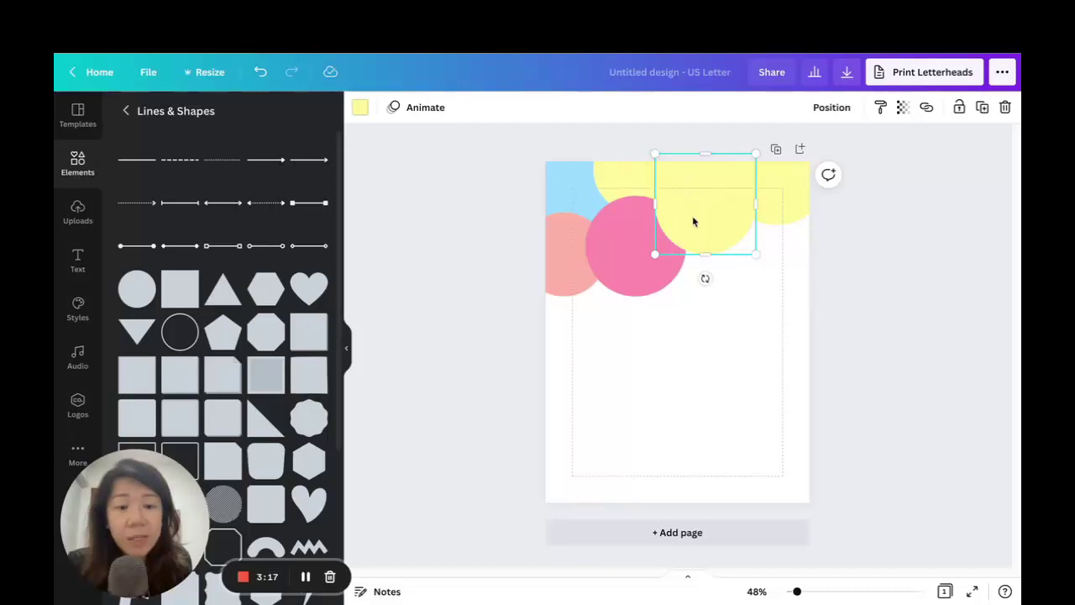
left_click(361, 110)
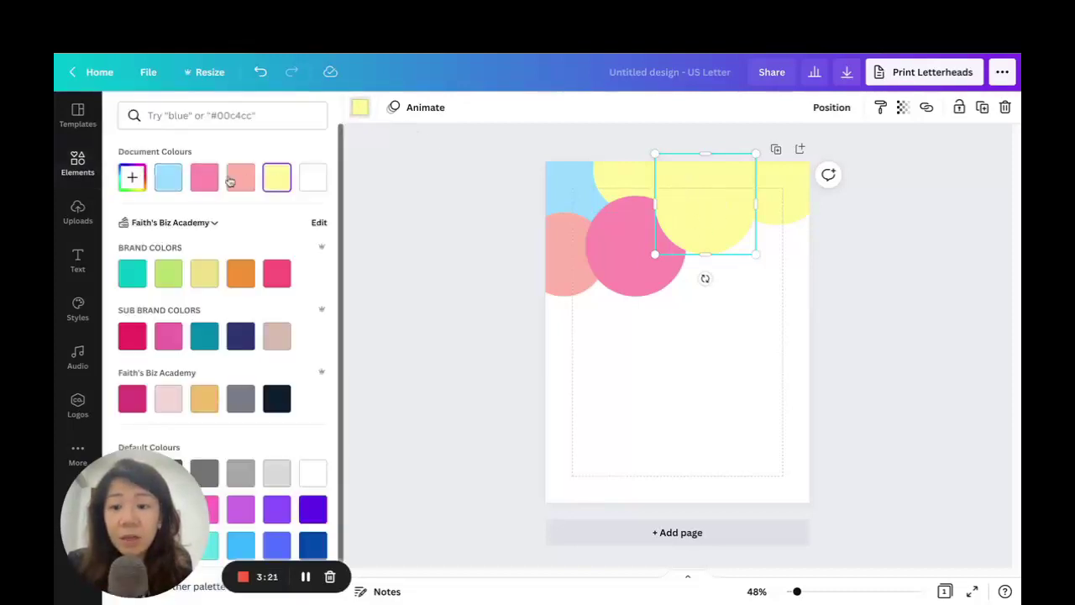
left_click(173, 180)
- Try the salmon document colour on the circle over the page's upper-right corner
left_click(789, 206)
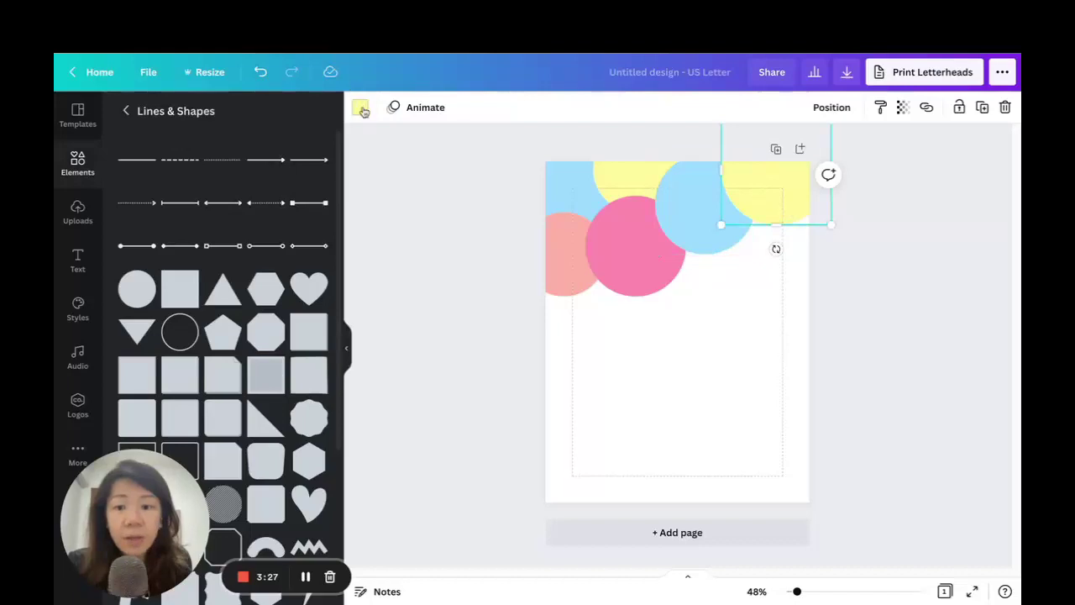
left_click(360, 108)
left_click(240, 178)
left_click(831, 202)
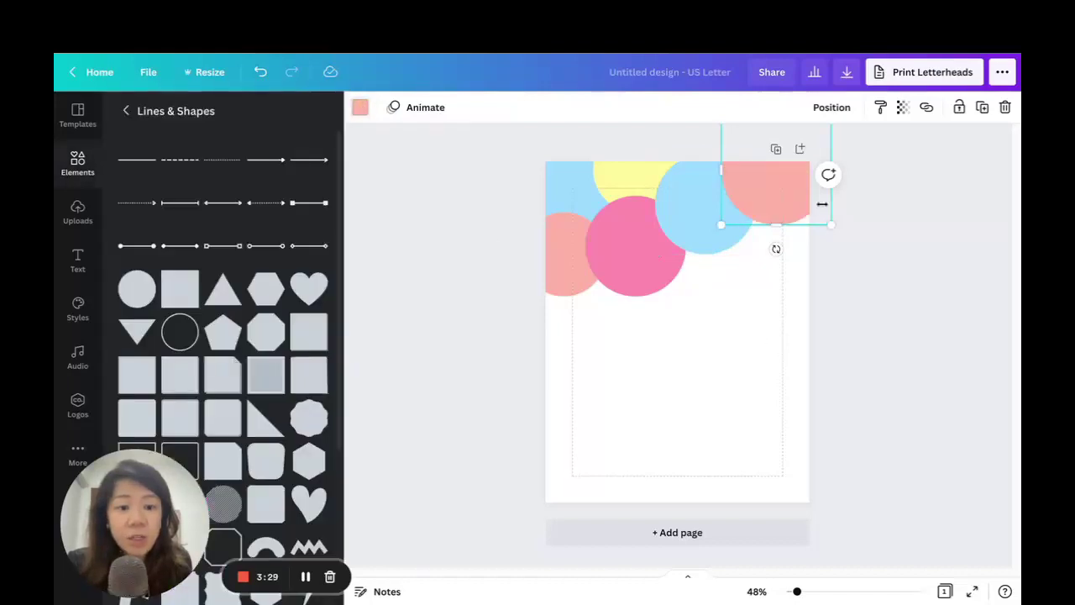
- Make the upper-right corner circle slightly smaller and fill it with the yellow document colour
left_click_drag(825, 225, 822, 216)
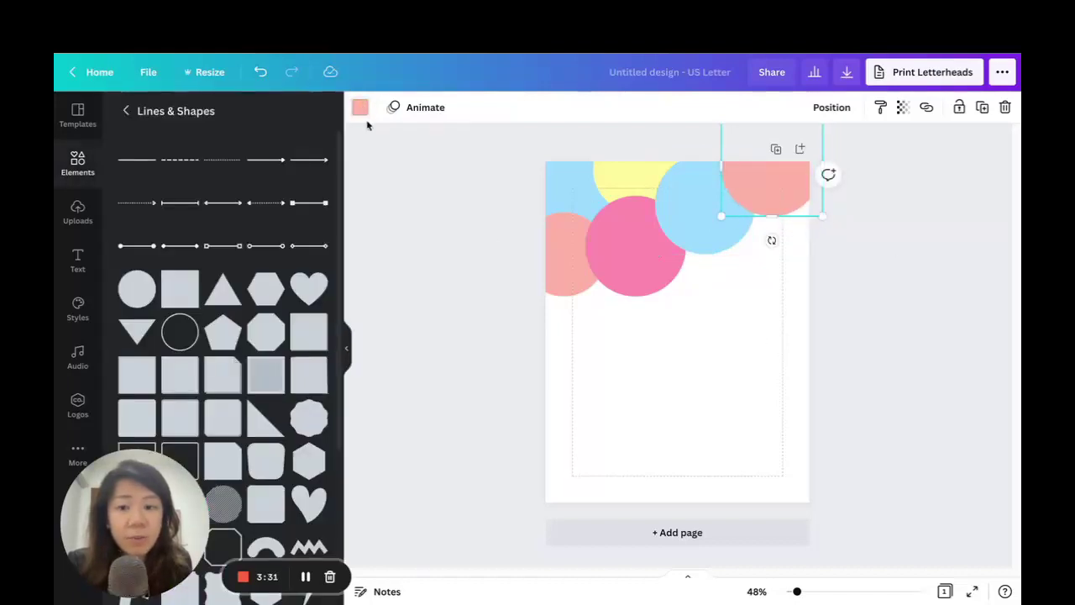
left_click(360, 109)
left_click(279, 180)
left_click(666, 320)
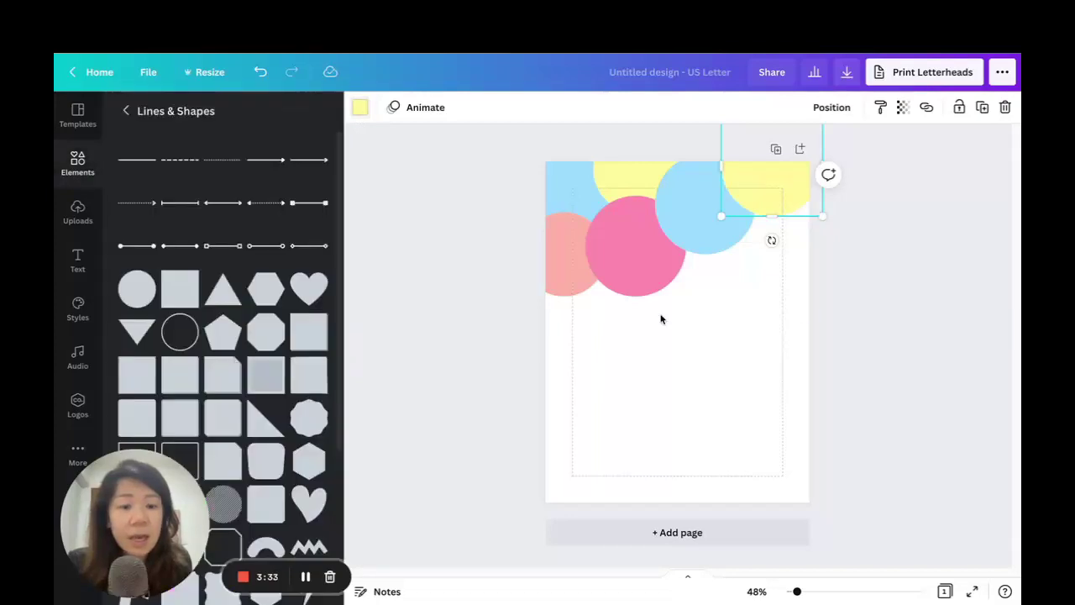
- Duplicate the corner circle, place a smaller copy over the right page edge just below it, and colour it bright pink
left_click(984, 110)
left_click_drag(773, 197, 754, 282)
left_click_drag(808, 305, 782, 293)
left_click_drag(762, 257, 804, 247)
left_click(361, 109)
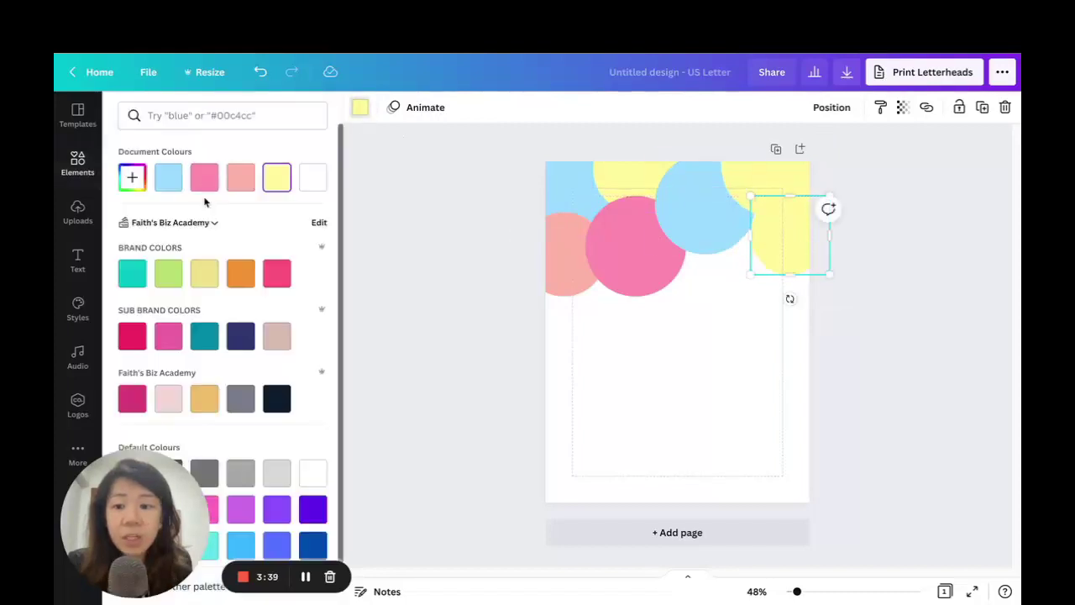
left_click(205, 178)
- Duplicate the pink edge circle, place an enlarged copy overlapping the blue circle's lower side, and colour it salmon
left_click(980, 109)
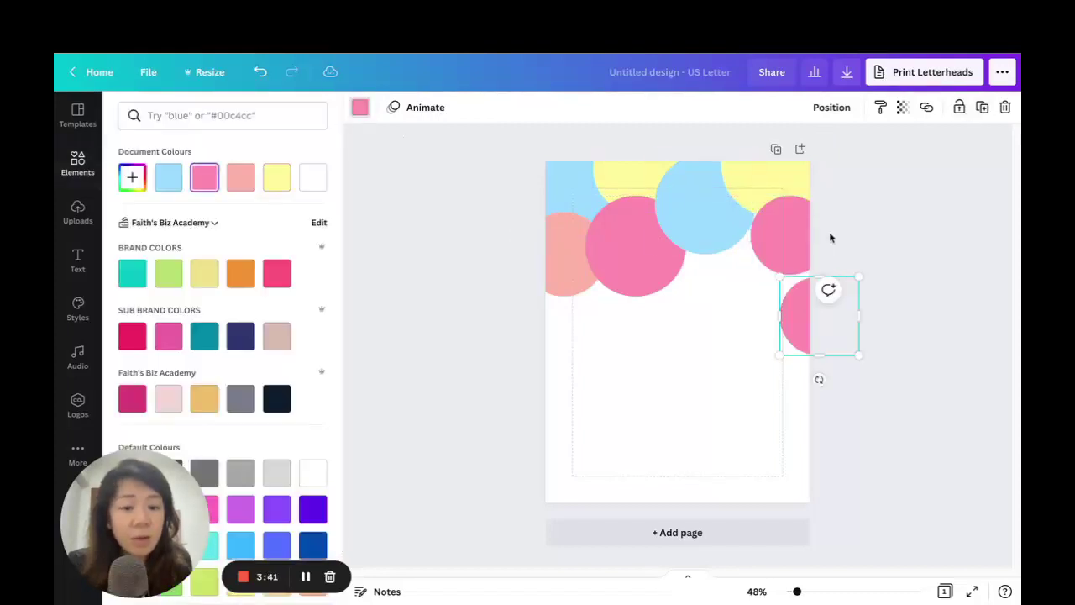
left_click_drag(798, 324, 696, 271)
left_click_drag(753, 303, 760, 272)
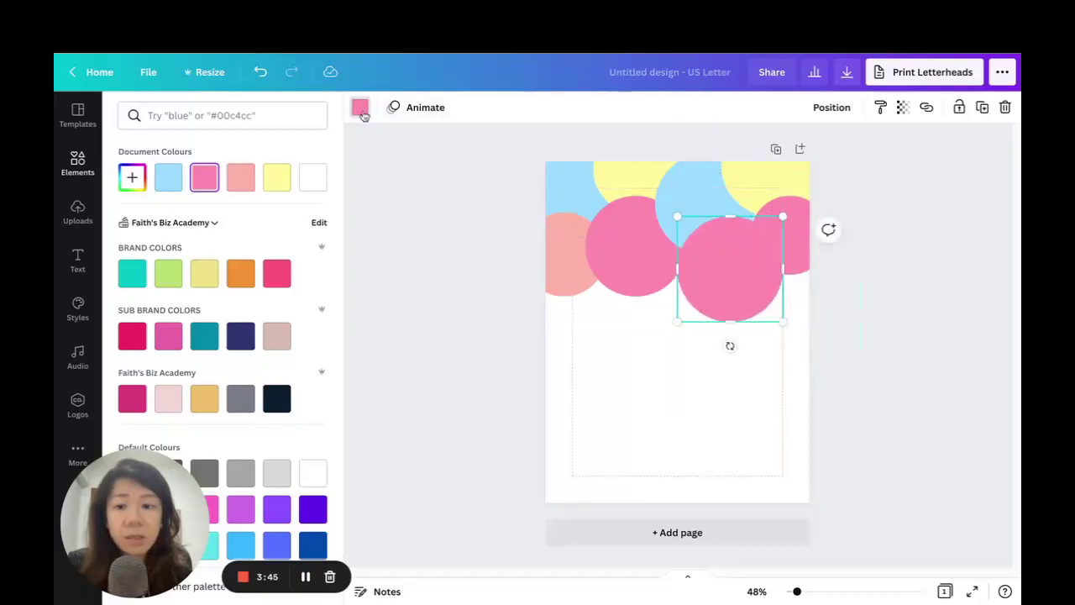
left_click(240, 178)
- Duplicate the large salmon circle as a smaller yellow one at its lower left, and add a blue copy near the left page edge
left_click(982, 109)
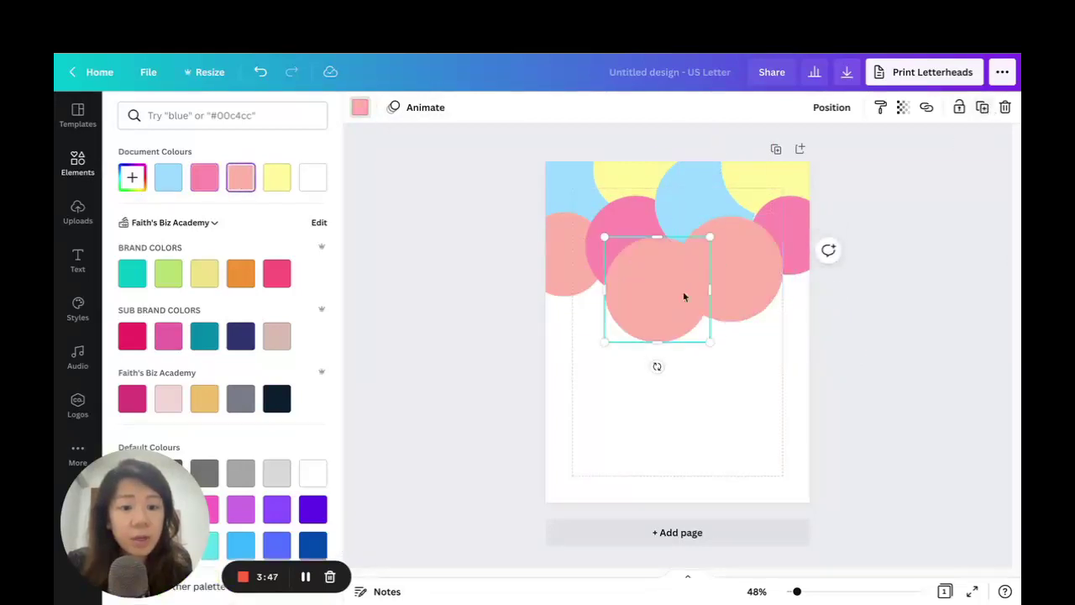
left_click_drag(683, 291, 659, 325)
left_click_drag(721, 389, 691, 307)
left_click_drag(635, 336, 618, 349)
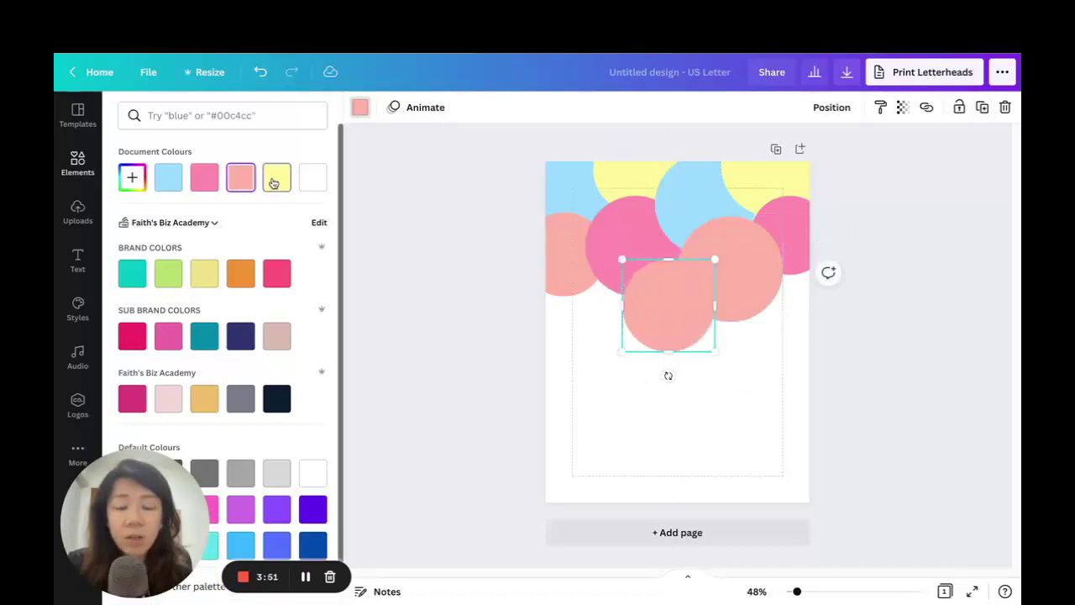
left_click(274, 183)
left_click_drag(668, 306, 589, 336)
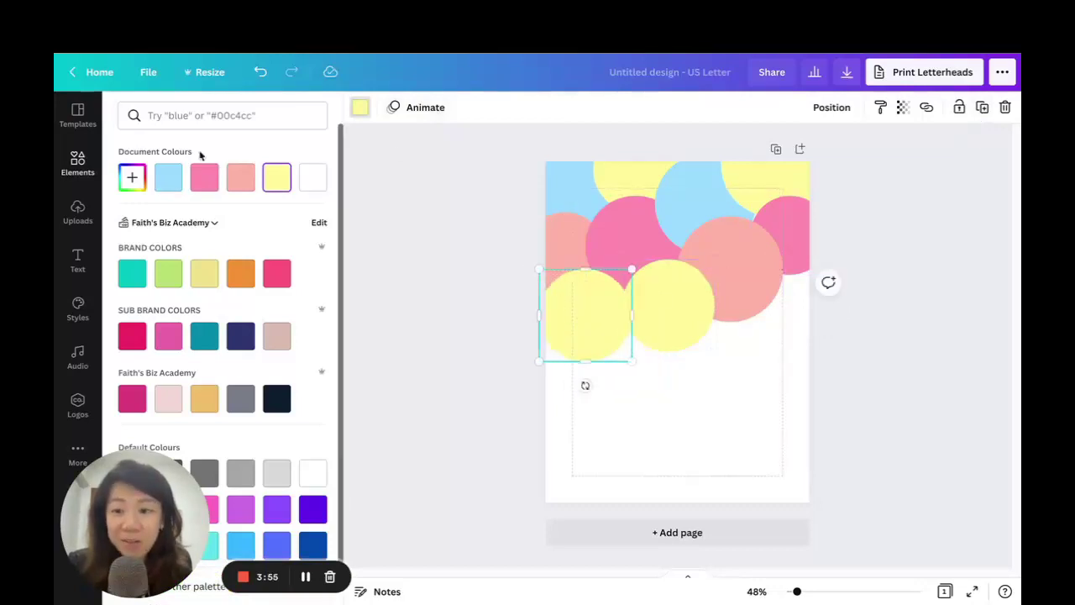
left_click(168, 176)
- Duplicate the lower blue circle, place an enlarged copy over the left page edge beneath it, and colour it bright pink
left_click(981, 108)
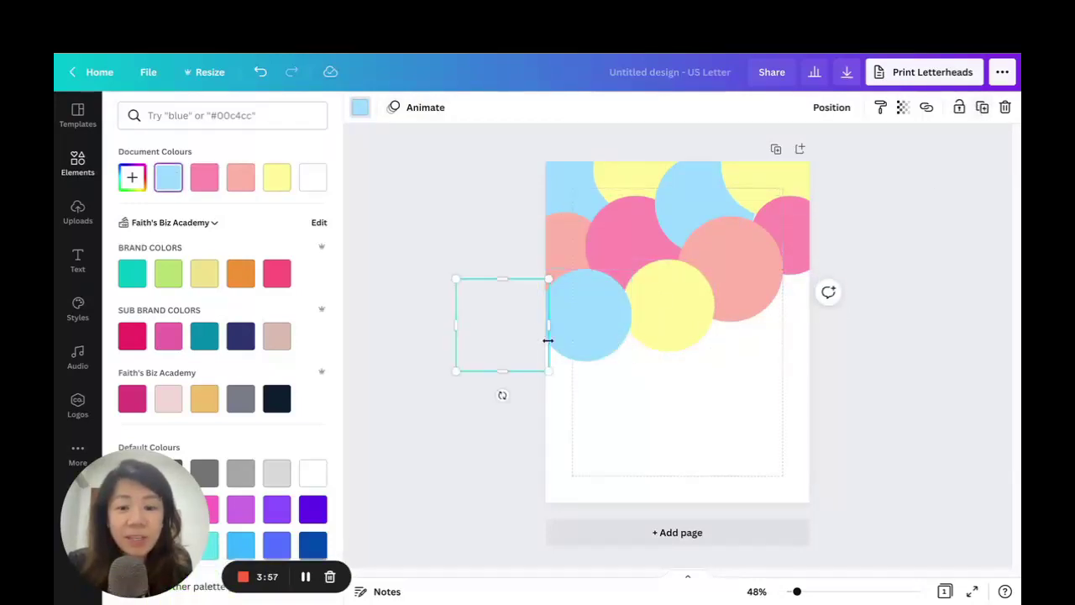
left_click_drag(486, 328, 542, 384)
left_click_drag(606, 424, 619, 437)
left_click_drag(590, 395, 575, 397)
left_click(201, 179)
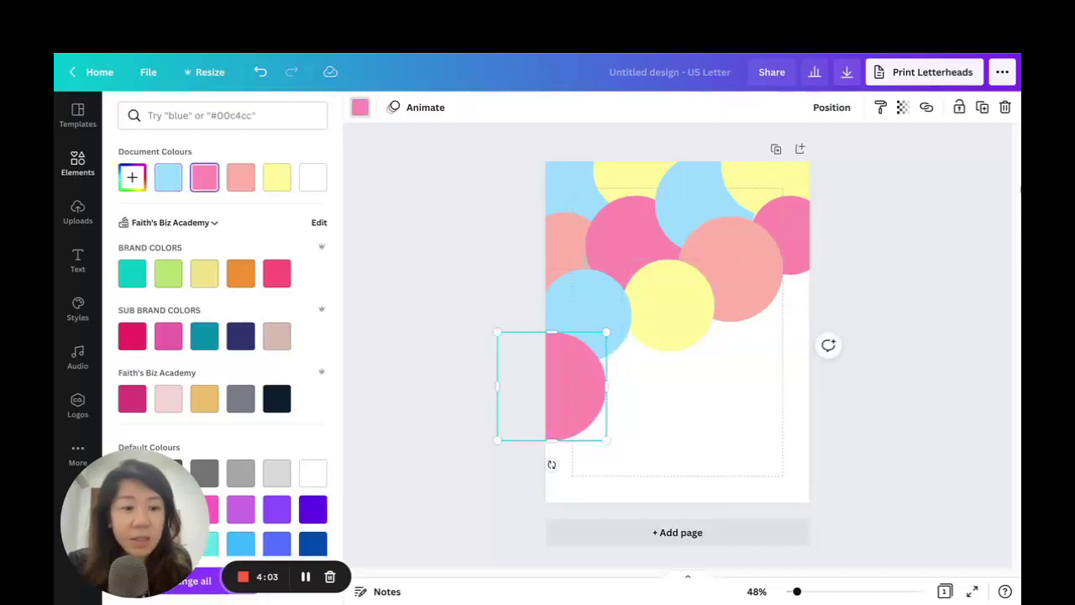
- Duplicate the lower-left pink circle, place a smaller copy to its right below the yellow circle, and colour it salmon
left_click(980, 110)
left_click_drag(564, 453, 686, 353)
left_click(261, 72)
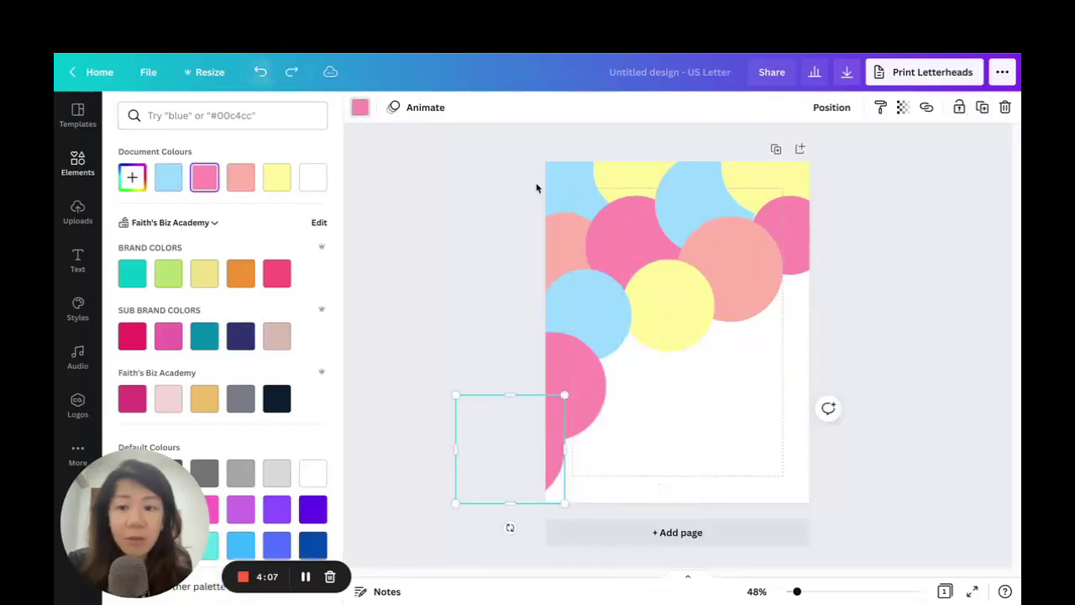
left_click_drag(532, 459, 652, 377)
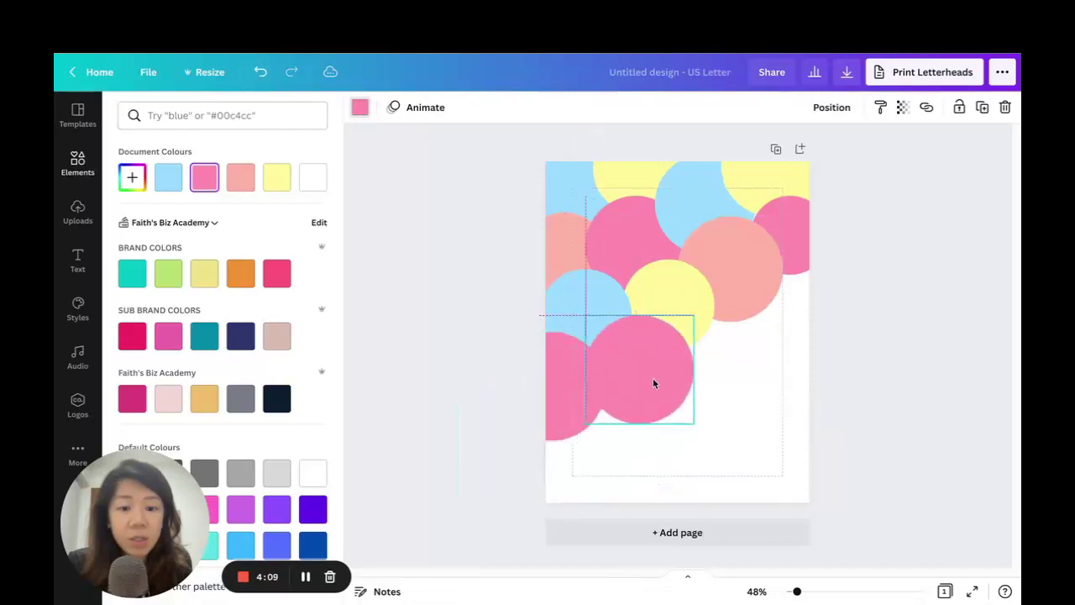
left_click_drag(695, 424, 655, 387)
left_click(238, 177)
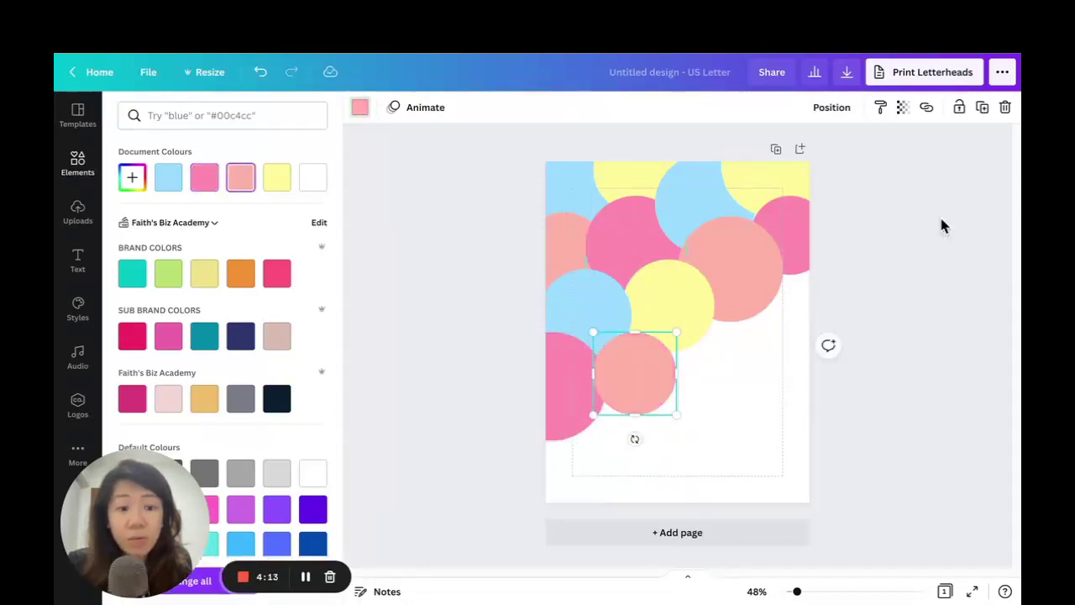
- Duplicate the small salmon circle, place an enlarged copy to its right, and colour it bright pink
left_click(982, 110)
left_click_drag(728, 374, 703, 348)
left_click_drag(751, 395, 771, 418)
left_click(204, 177)
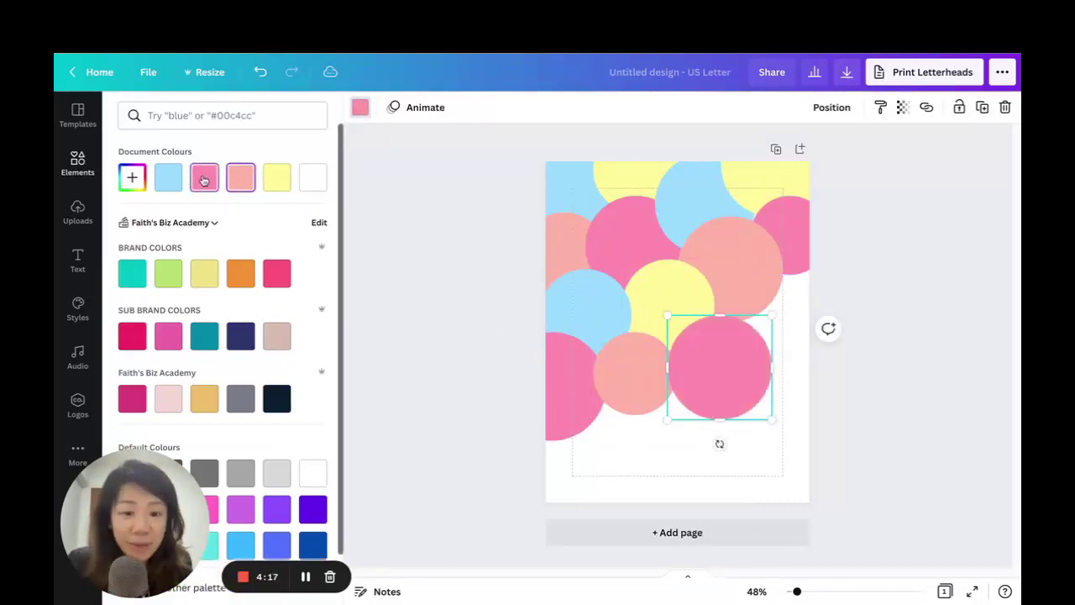
- Duplicate that large pink circle over the right page edge, colour the copy blue, and send it to the back
left_click(981, 107)
left_click_drag(785, 367, 788, 337)
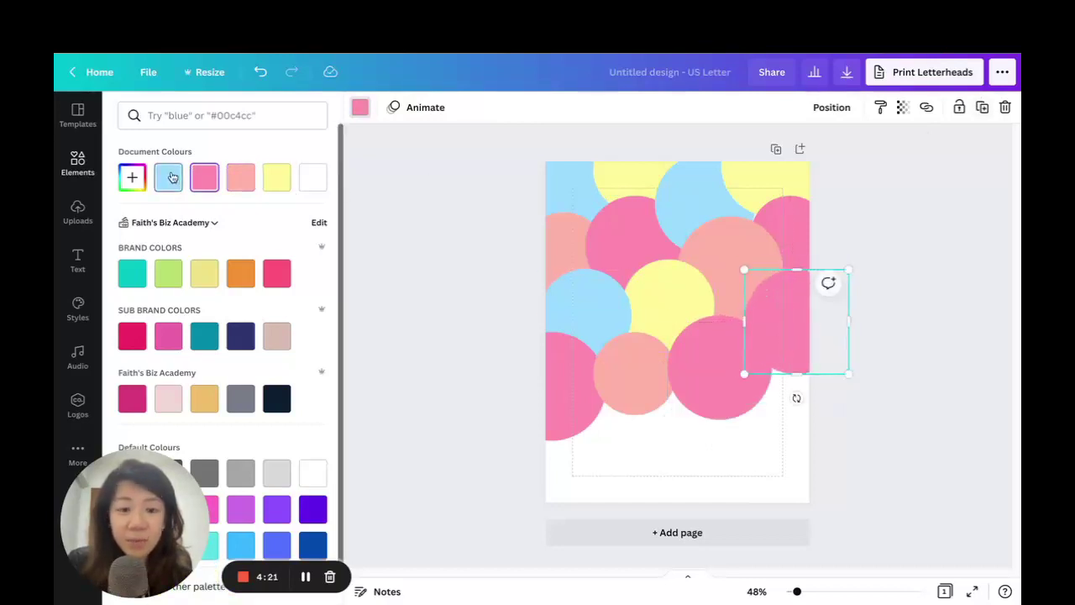
left_click(168, 177)
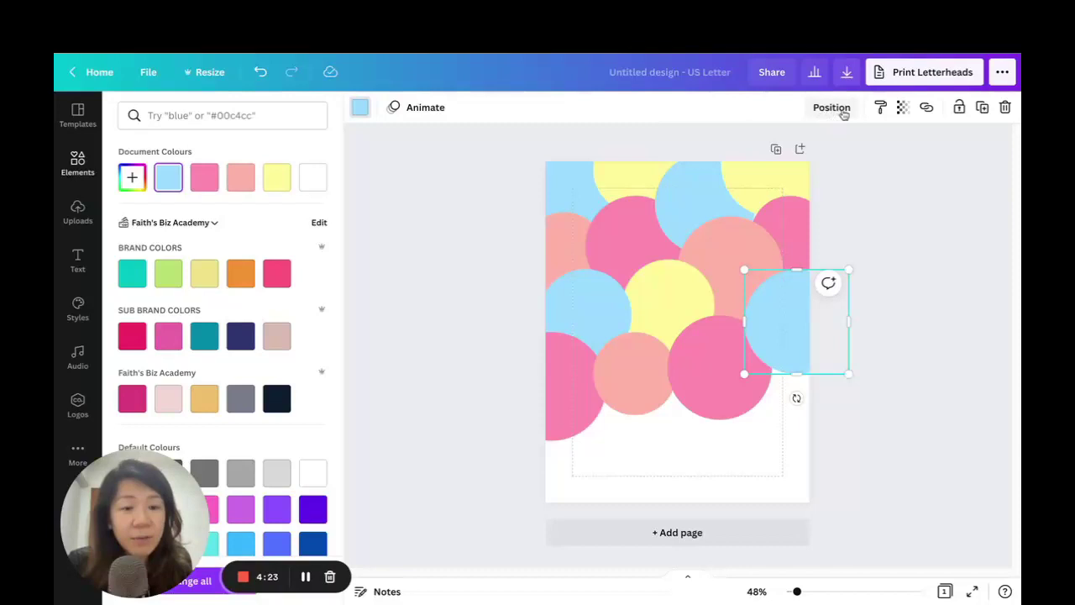
left_click(831, 107)
left_click(780, 174)
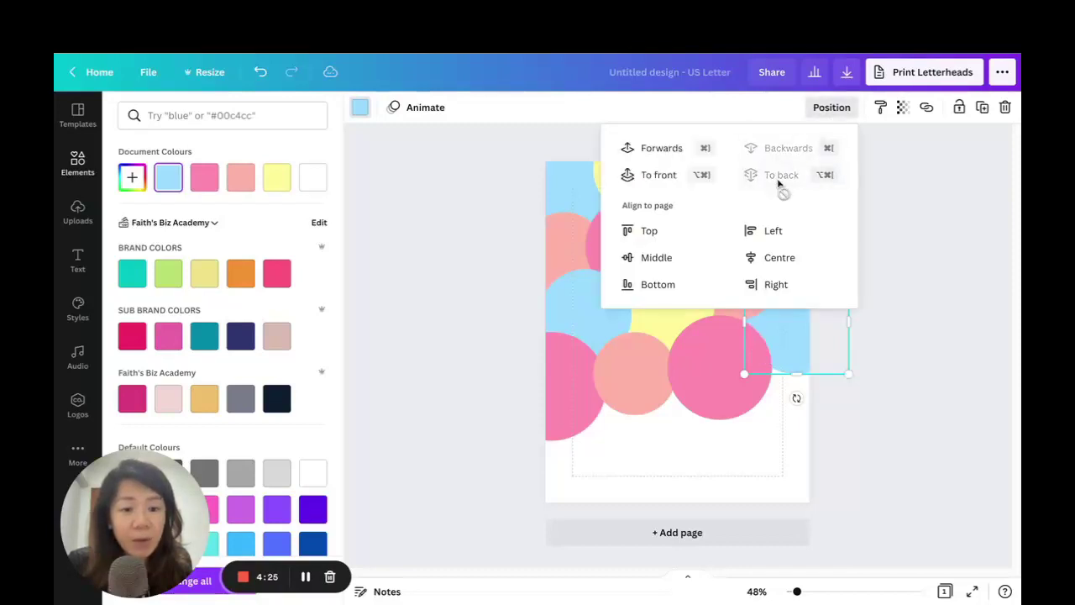
left_click(908, 277)
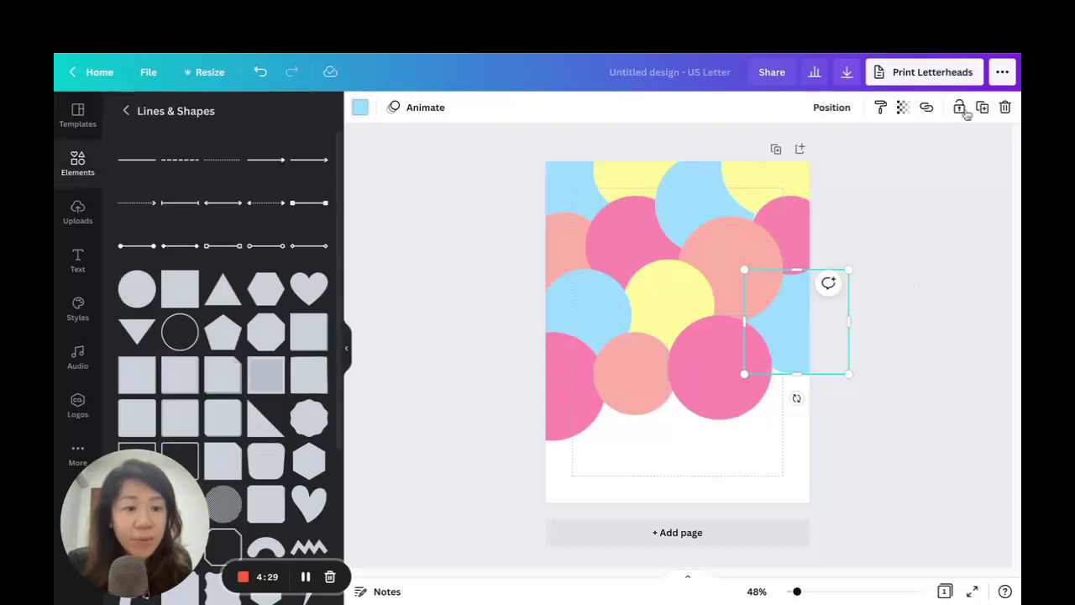
- Duplicate the blue circle at the right page edge and place a slightly smaller copy below it, overlapping the lower pink circle
key("shift+Right")
key("shift+Down")
left_click_drag(794, 334, 773, 424)
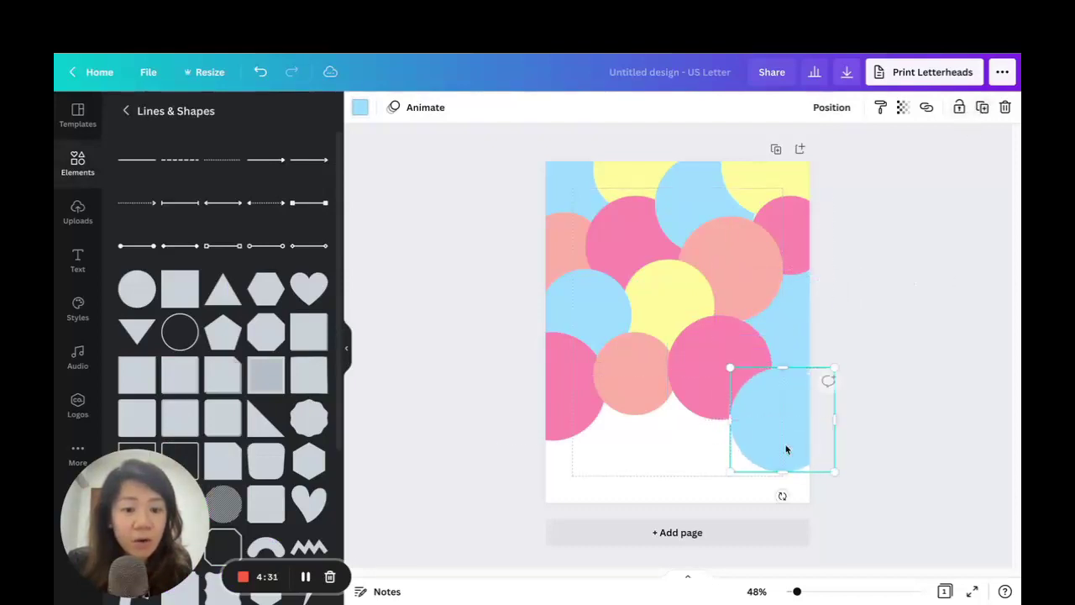
left_click_drag(738, 469, 749, 451)
left_click_drag(800, 415, 792, 408)
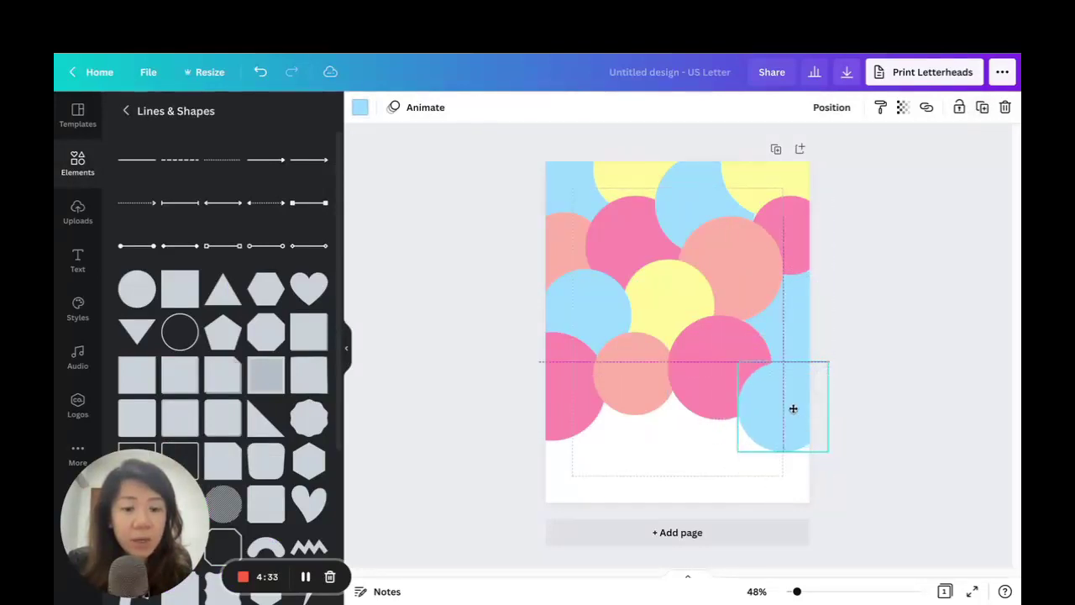
- Colour the lower right-edge circle yellow and place an enlarged blue duplicate of it at the page bottom, below the large pink circle
left_click(359, 108)
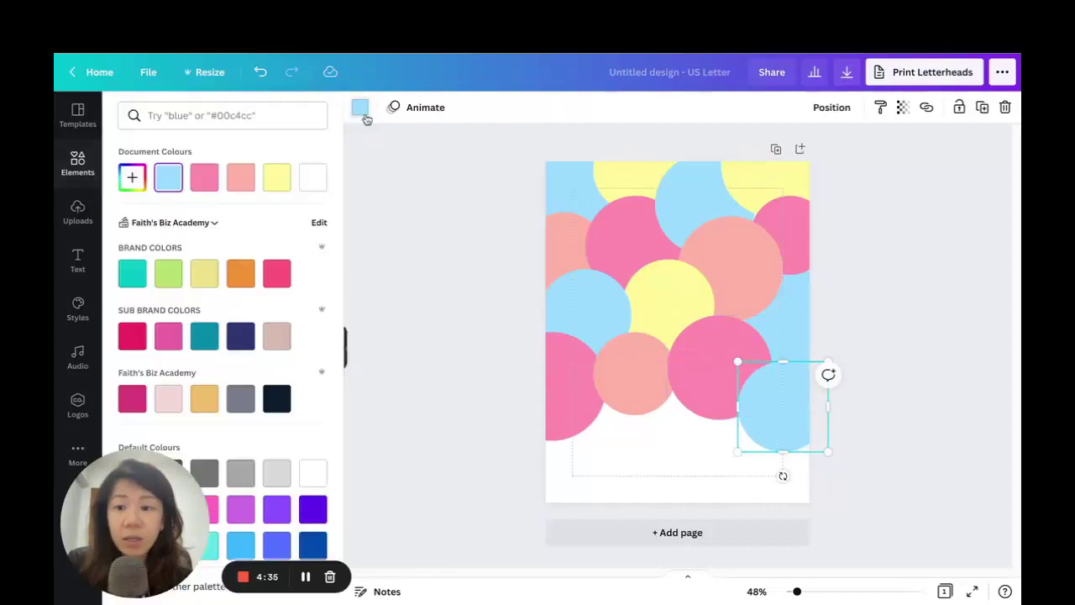
left_click(276, 177)
left_click(982, 108)
left_click_drag(776, 478, 680, 421)
left_click_drag(726, 476, 750, 499)
left_click_drag(708, 442, 703, 437)
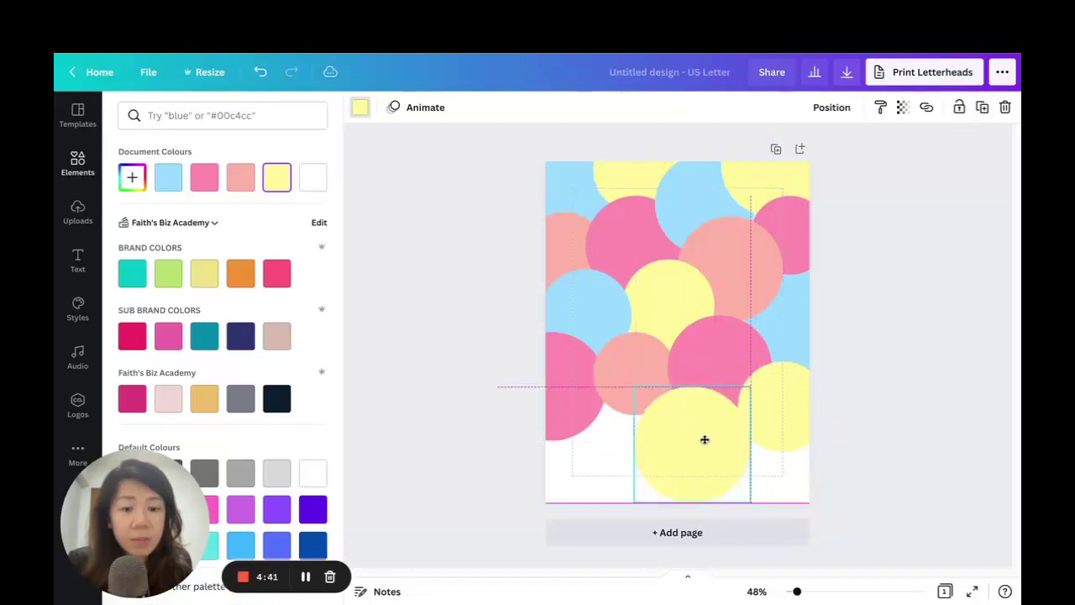
left_click(168, 175)
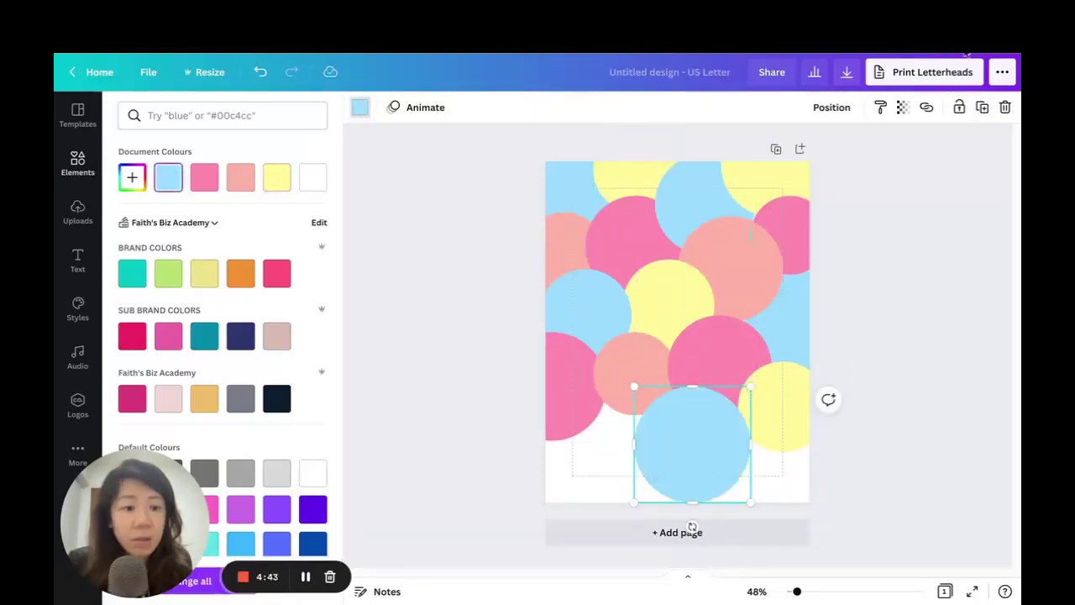
- Duplicate the large blue circle, place a smaller copy to its left below the salmon circle, and colour it yellow
left_click(983, 110)
left_click_drag(589, 493, 605, 478)
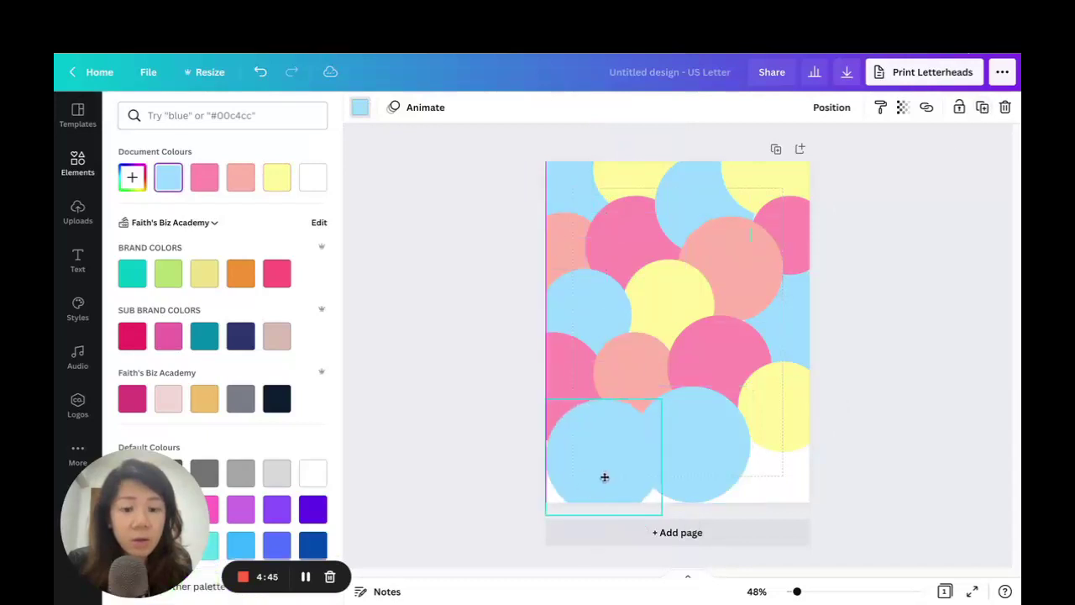
left_click_drag(661, 510, 619, 448)
left_click(624, 442)
left_click(603, 444)
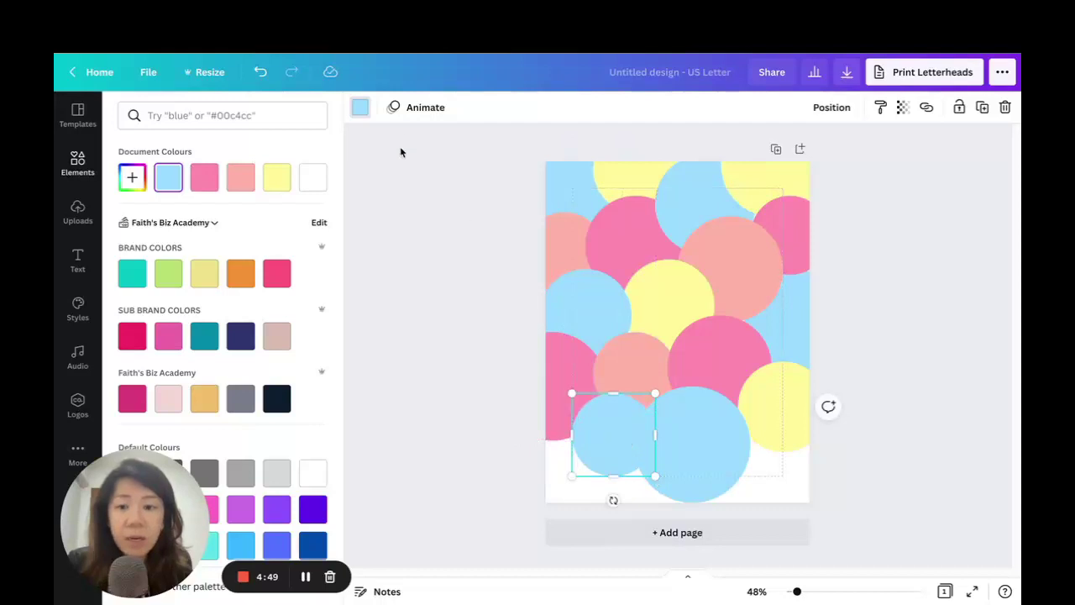
left_click(271, 174)
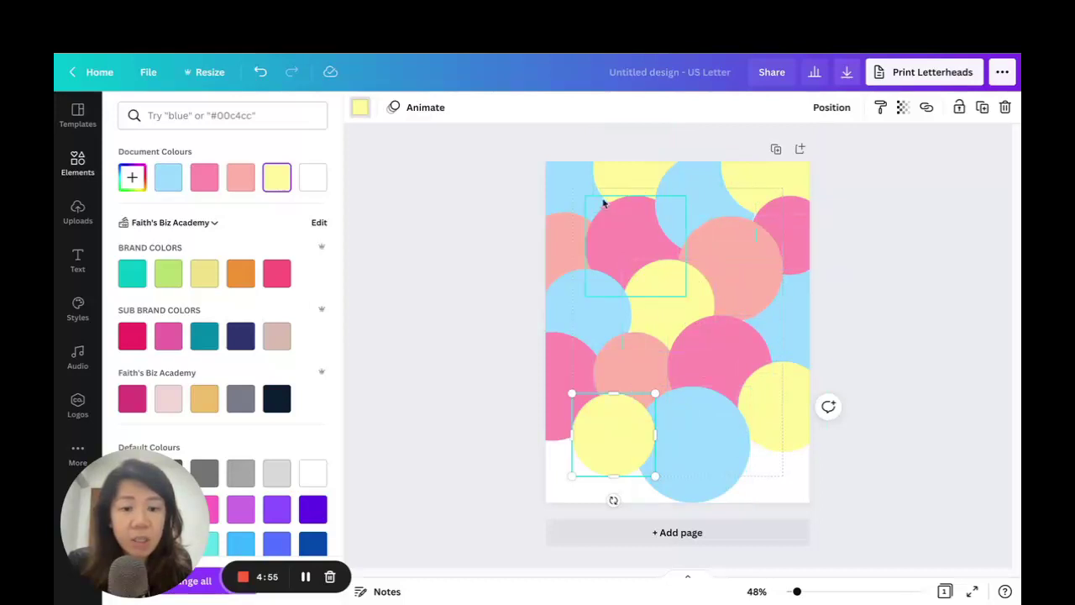
- Duplicate the small yellow circle into the lower-left page corner and colour the copy salmon
left_click(982, 109)
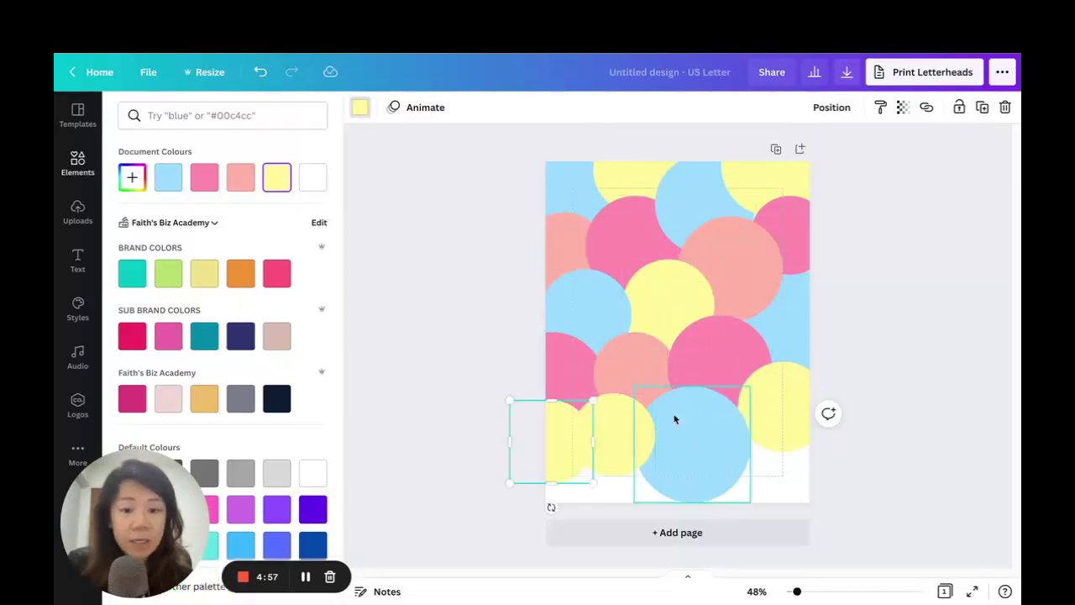
left_click_drag(560, 446, 573, 481)
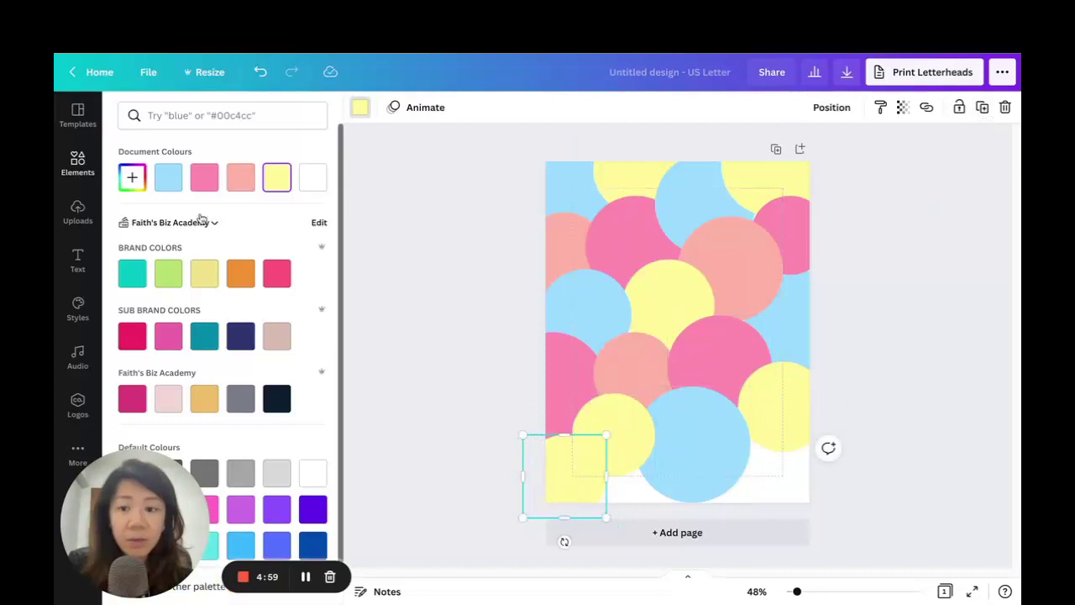
left_click(239, 178)
- Duplicate the salmon corner circle into the bottom gap left of the large blue circle, send it to the back, and colour it bright pink
left_click(983, 110)
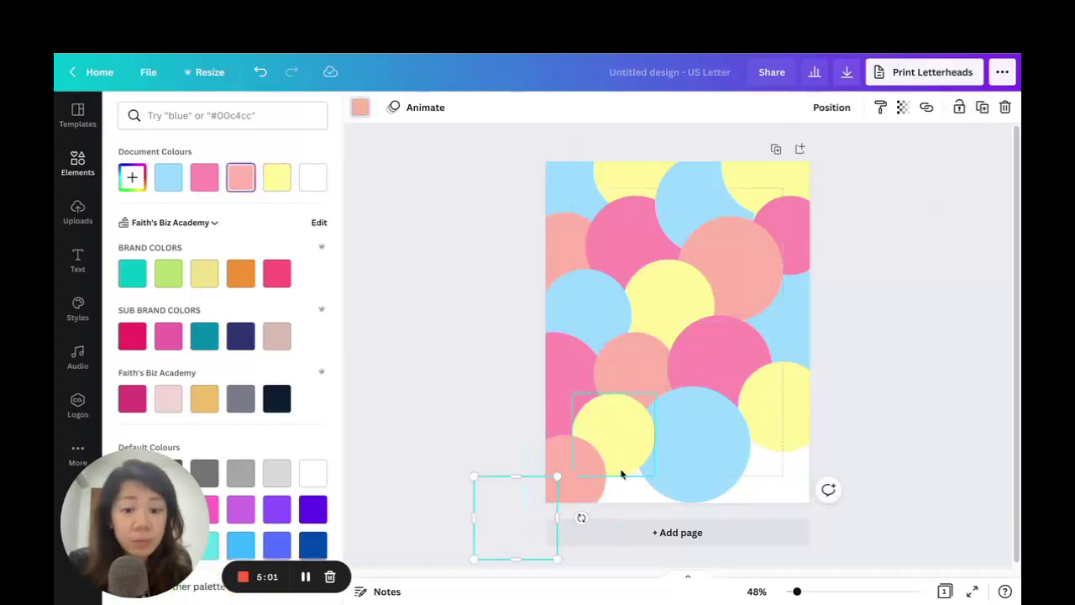
left_click_drag(523, 514, 642, 477)
left_click(836, 109)
left_click(782, 175)
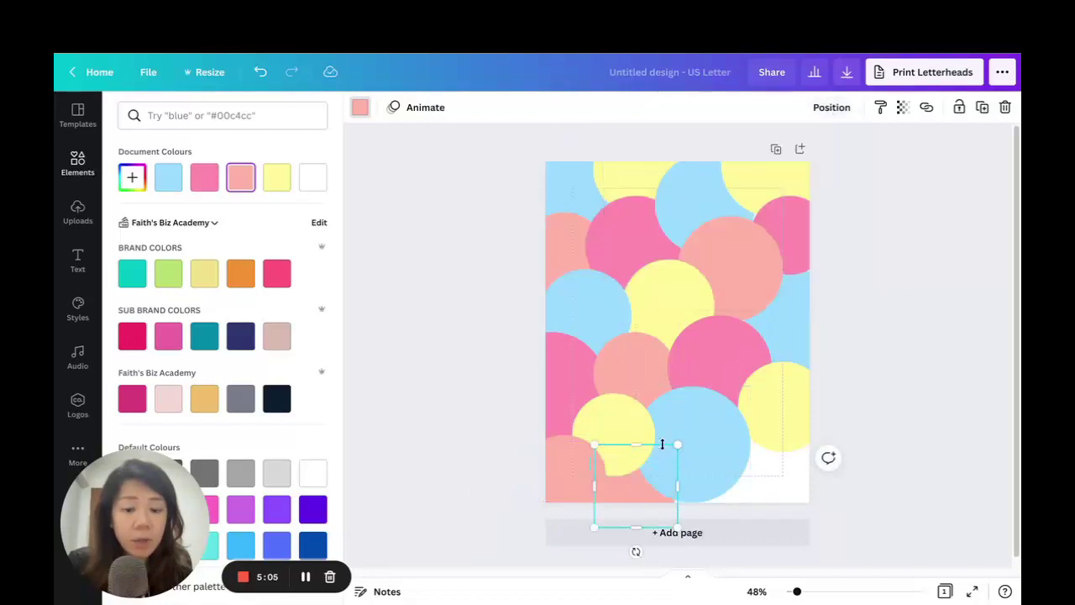
left_click(210, 180)
- Enlarge the bottom blue circle slightly and place a salmon circle copy, shrunk to about 2.7 × 2.7, to its right at the page bottom
left_click(697, 431)
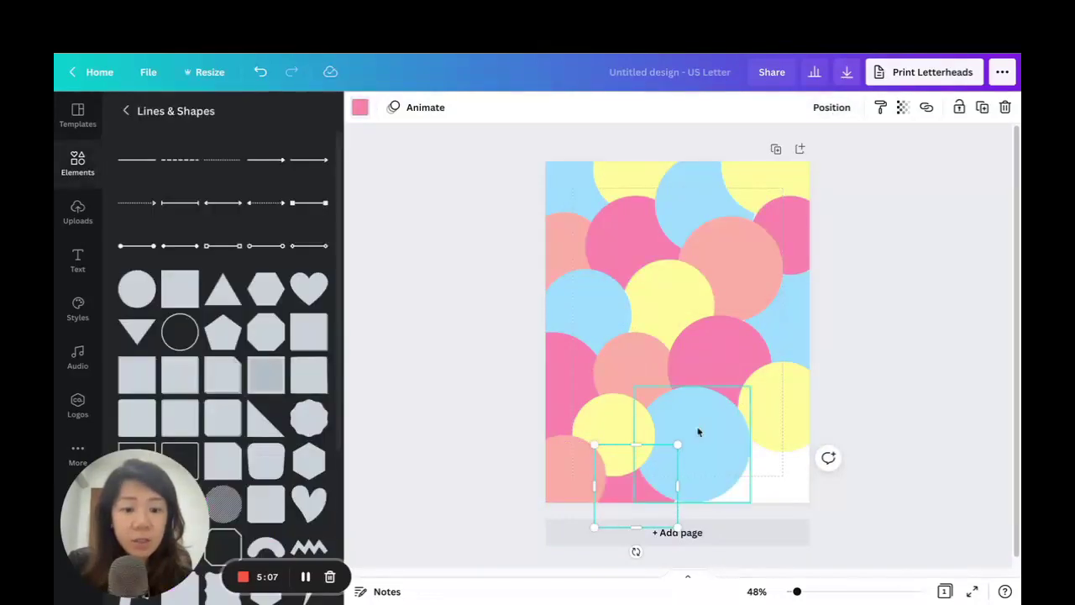
left_click(904, 314)
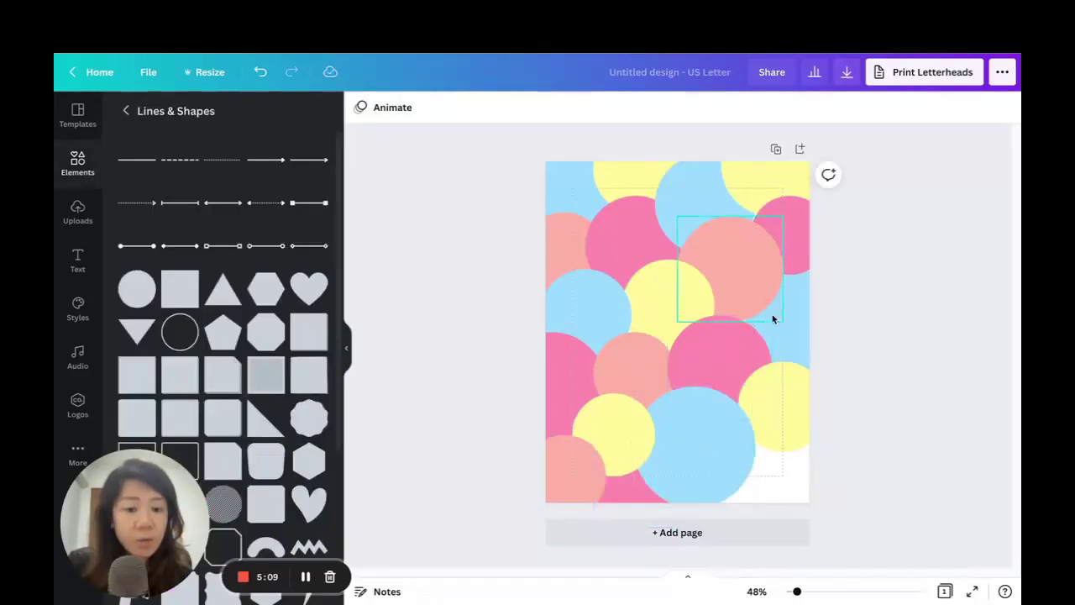
left_click(746, 259)
left_click_drag(719, 265, 750, 484)
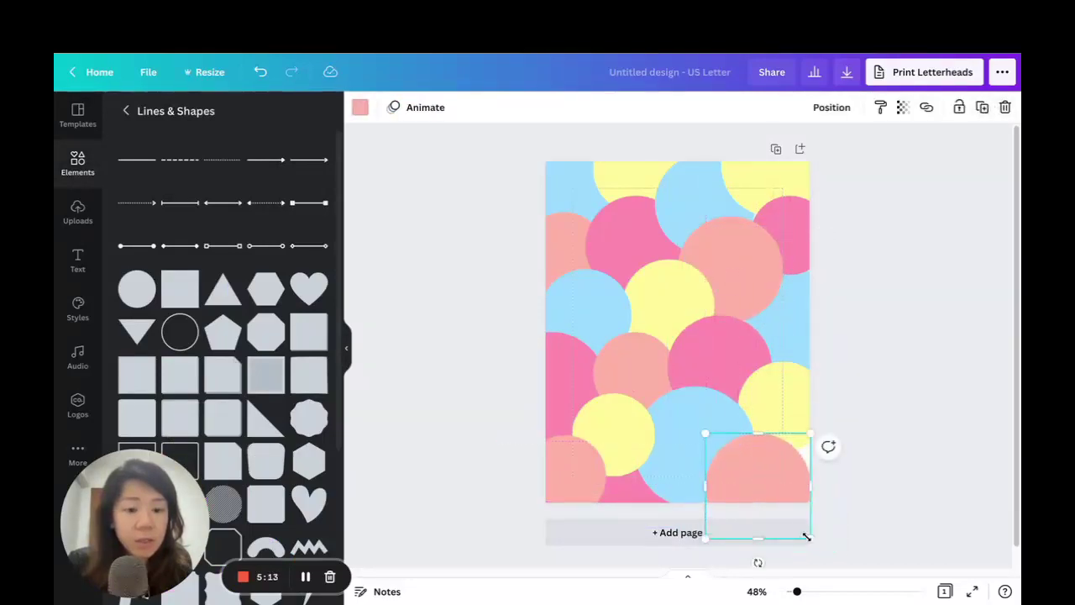
left_click_drag(806, 536, 772, 501)
left_click_drag(772, 441, 789, 430)
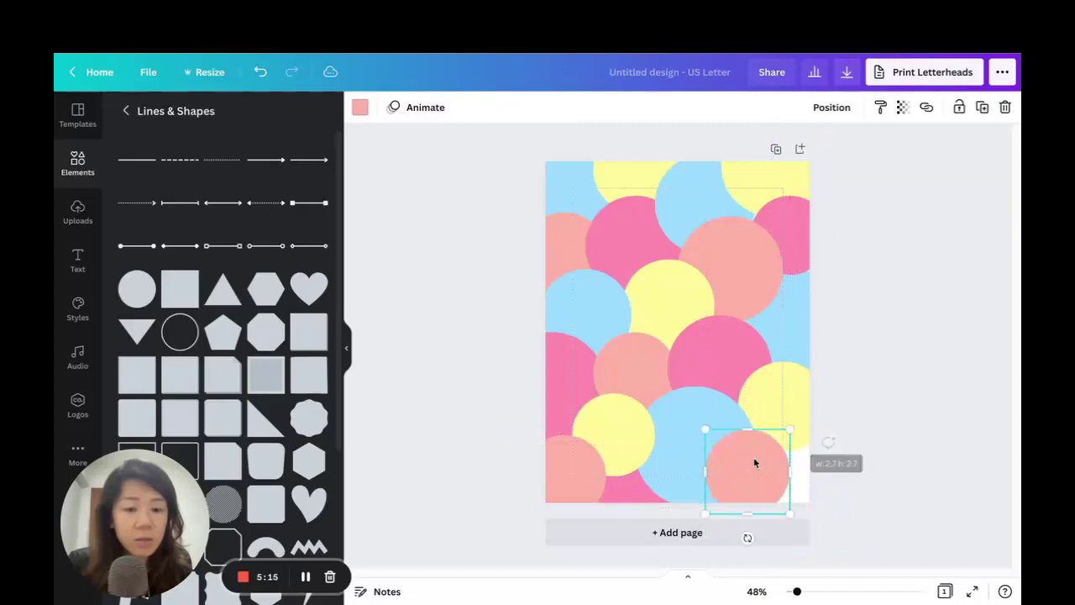
- Place a copy of the large bright pink circle over the lower-right page corner
left_click(739, 344)
left_click_drag(731, 357, 831, 466)
left_click(942, 371)
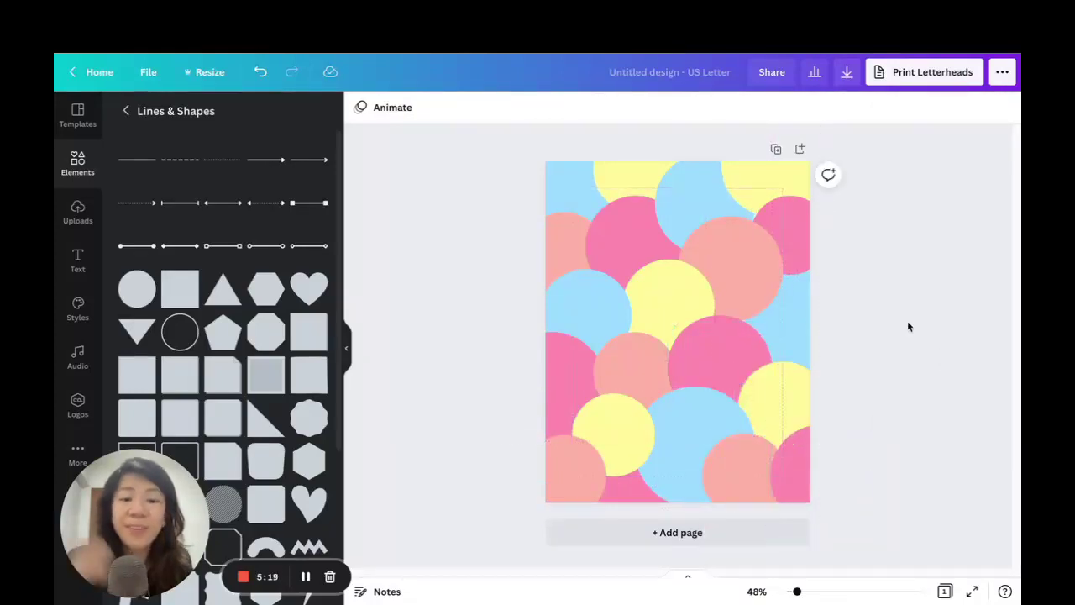
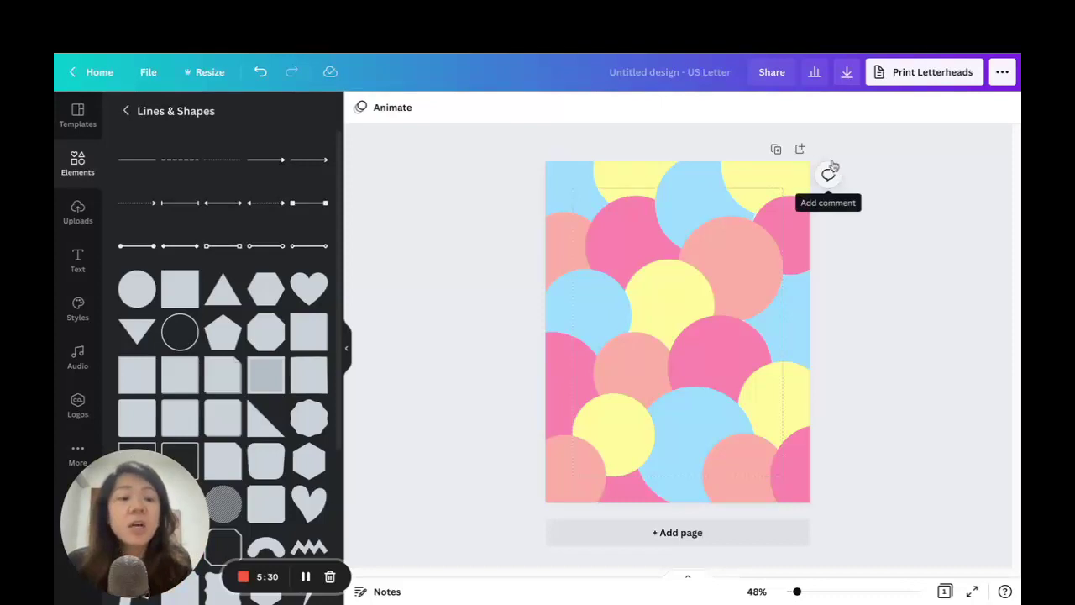
- Duplicate the page and set the transparency of all circles on page 2 to 50
left_click(775, 151)
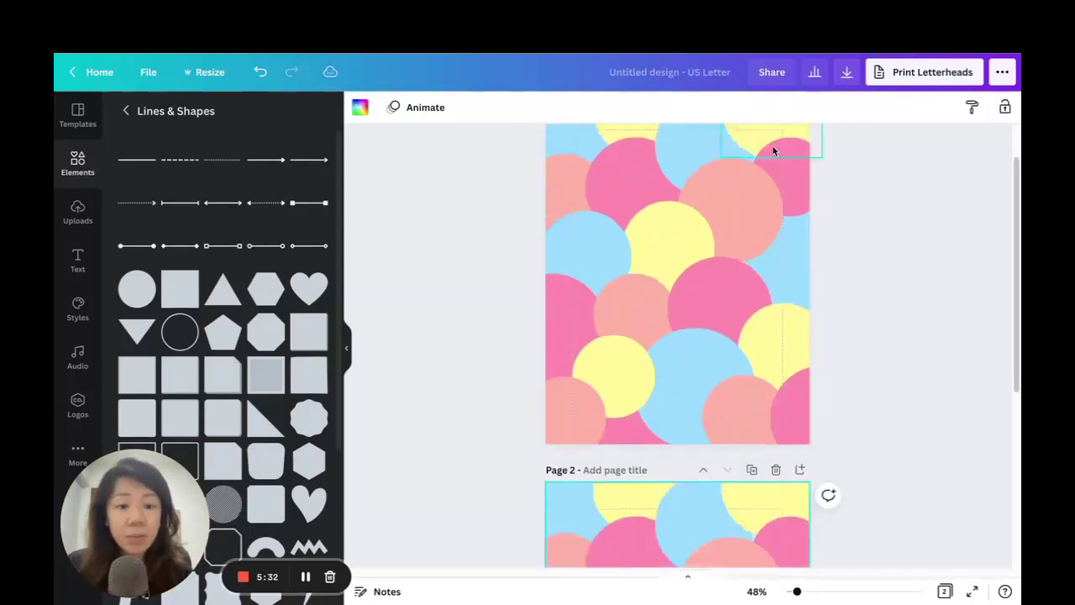
left_click_drag(466, 158, 883, 527)
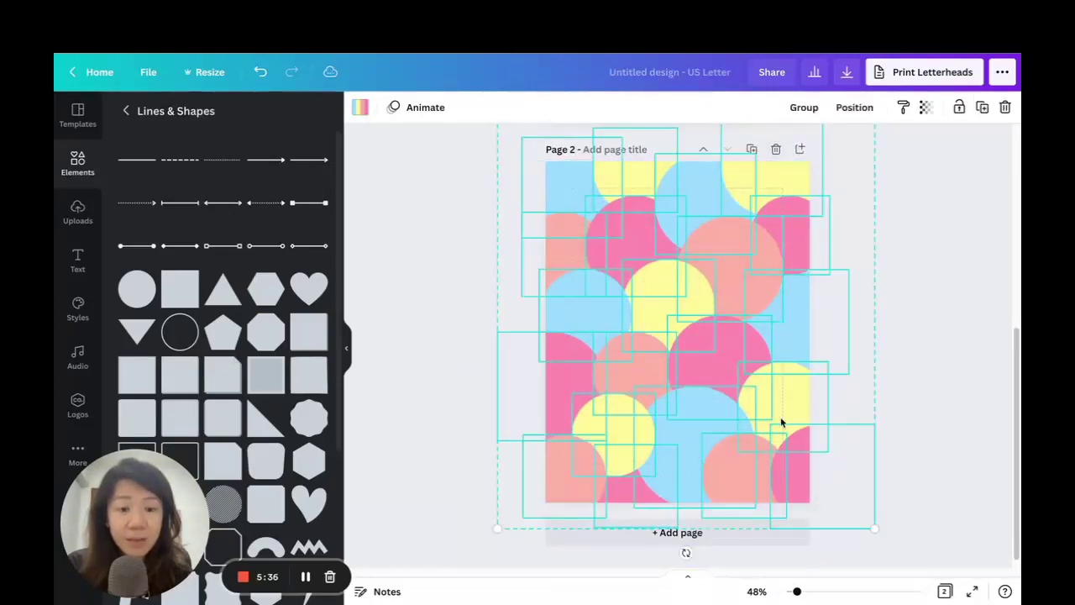
left_click(886, 256)
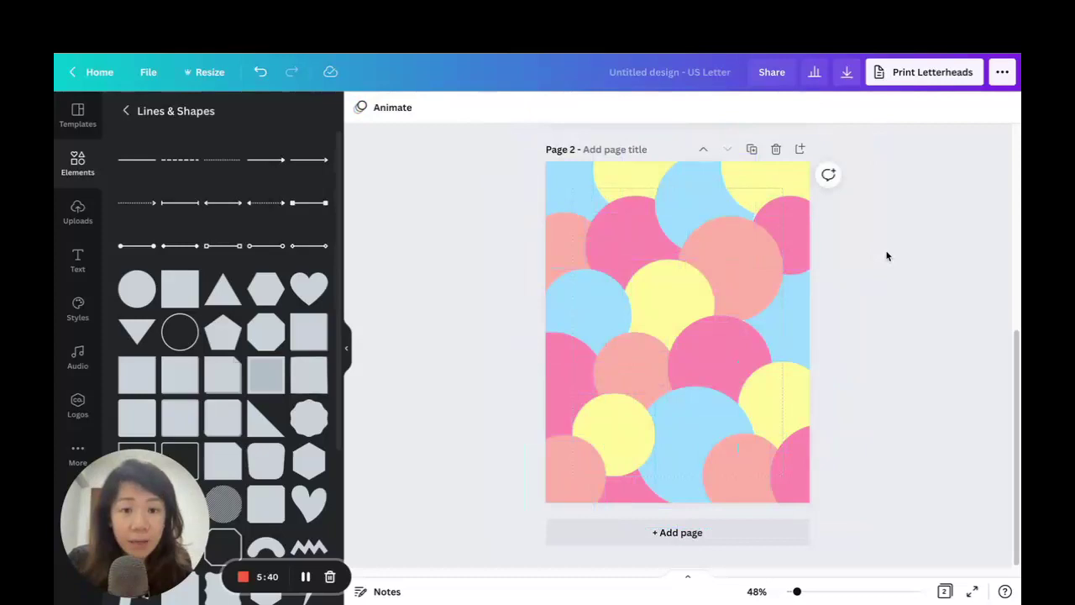
key("ctrl+a")
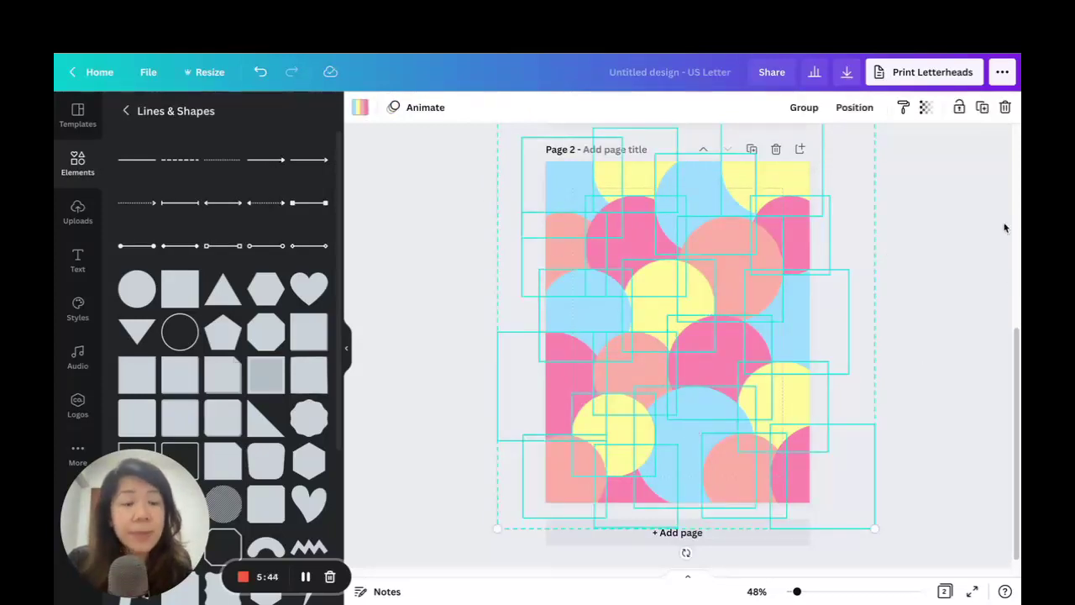
left_click(928, 109)
left_click_drag(917, 163, 879, 161)
left_click(906, 143)
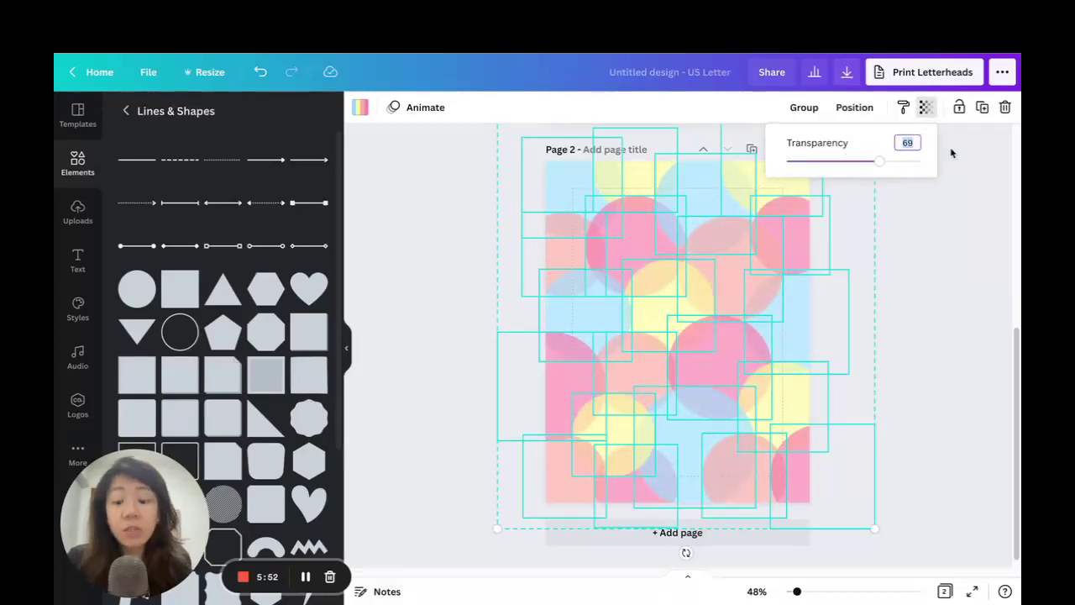
key("Return")
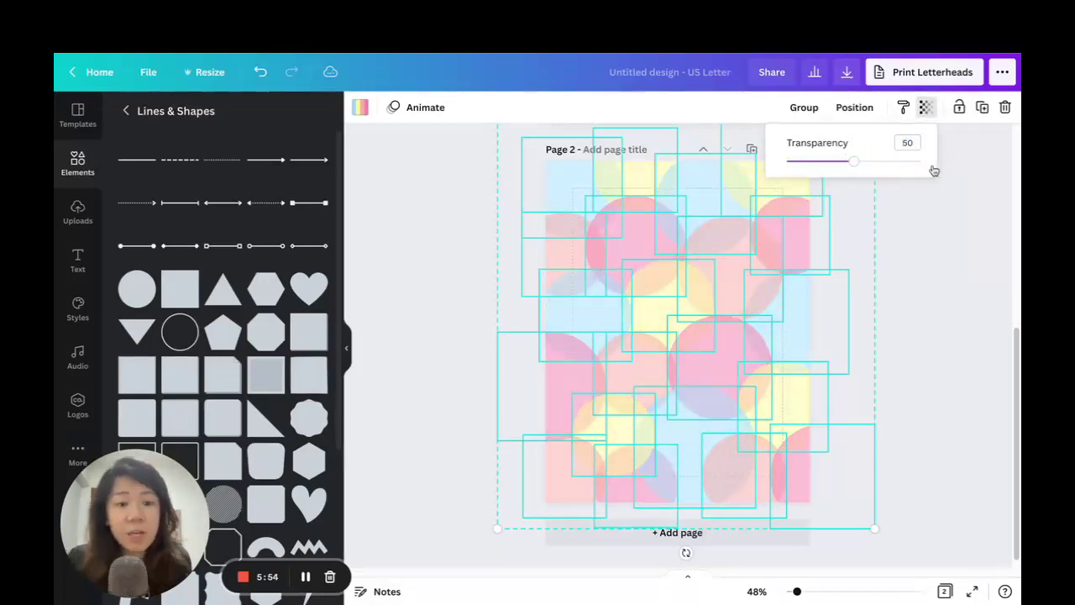
left_click(952, 245)
left_click(957, 244)
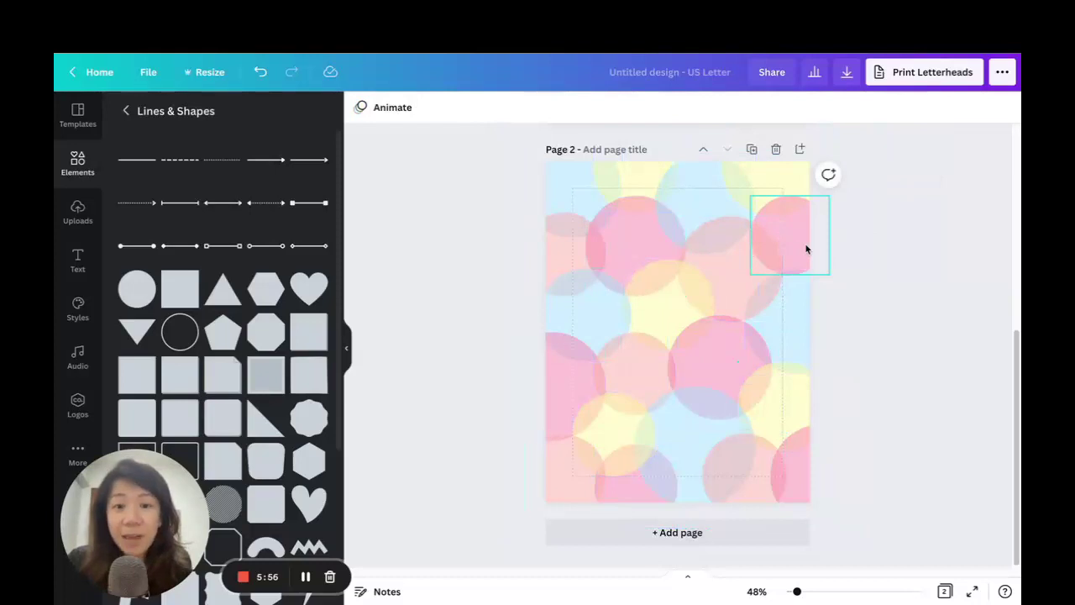
- Duplicate page 2 and set the transparency of all circles on page 3 to 30
left_click(751, 149)
left_click_drag(481, 162, 909, 521)
left_click(927, 106)
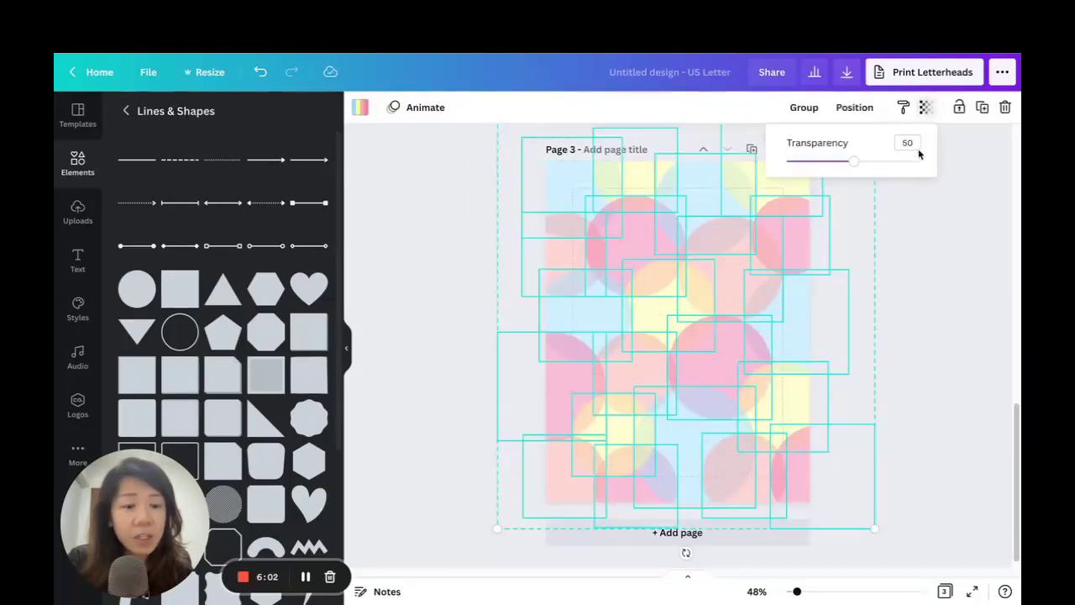
type("30")
key("Return")
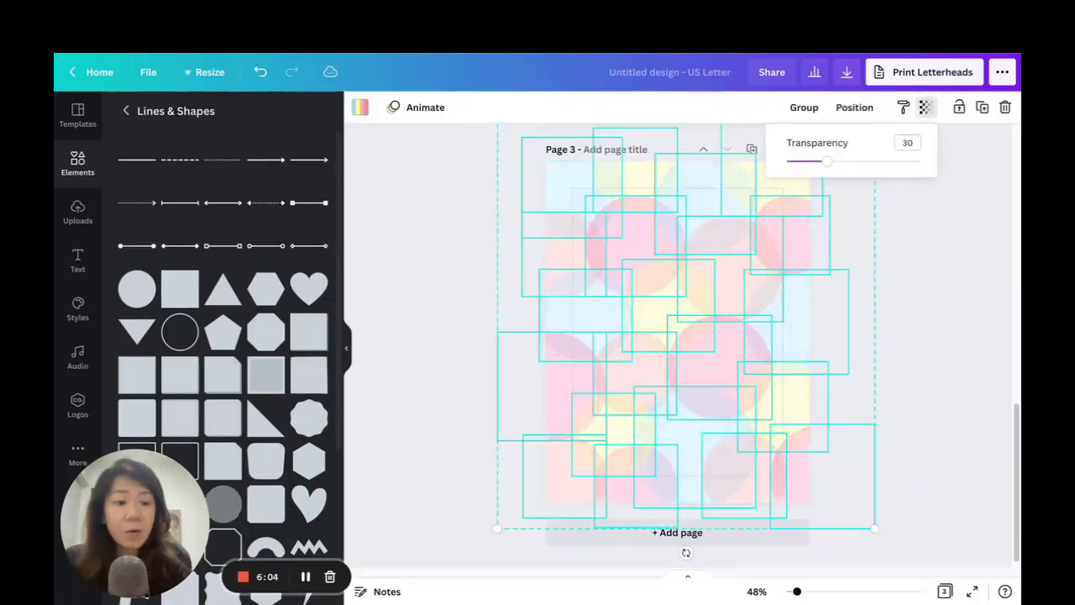
left_click(933, 260)
left_click(960, 305)
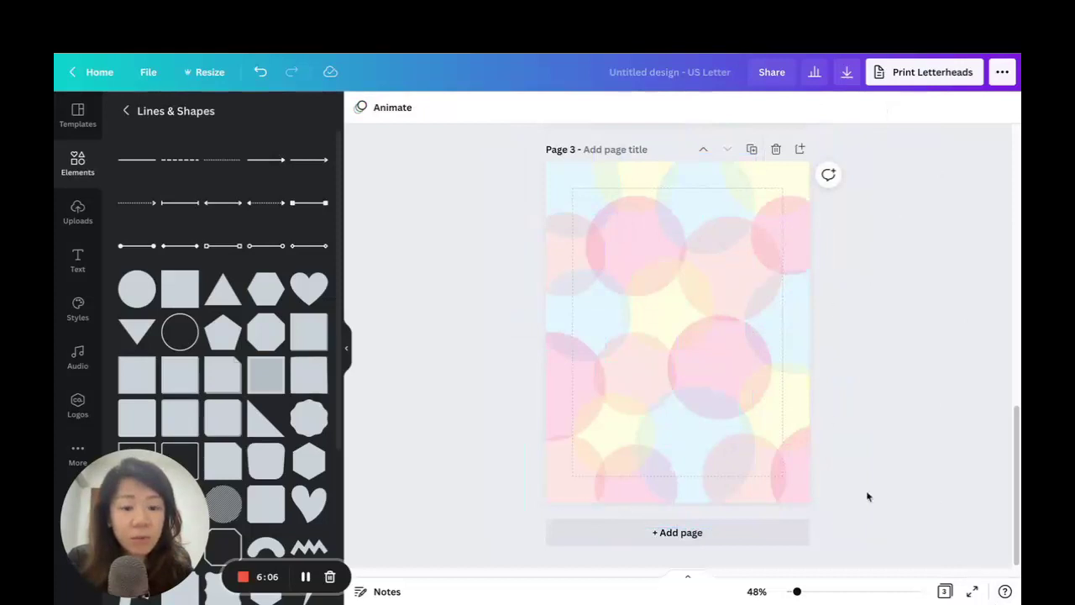
- Compare the three page versions side by side in the page overview, and reopen page 1
left_click(944, 592)
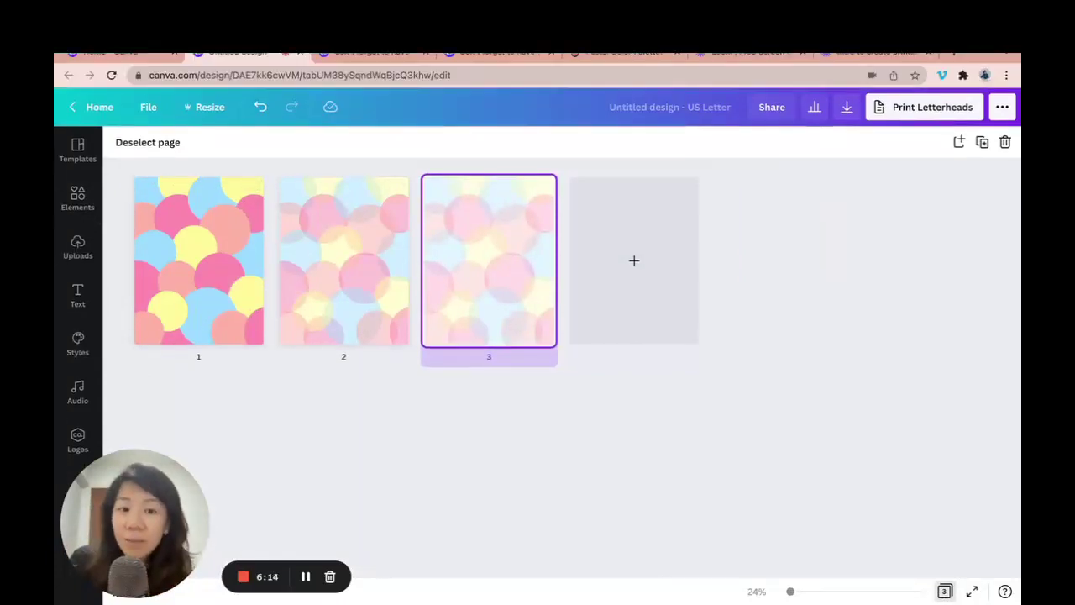
left_click(642, 57)
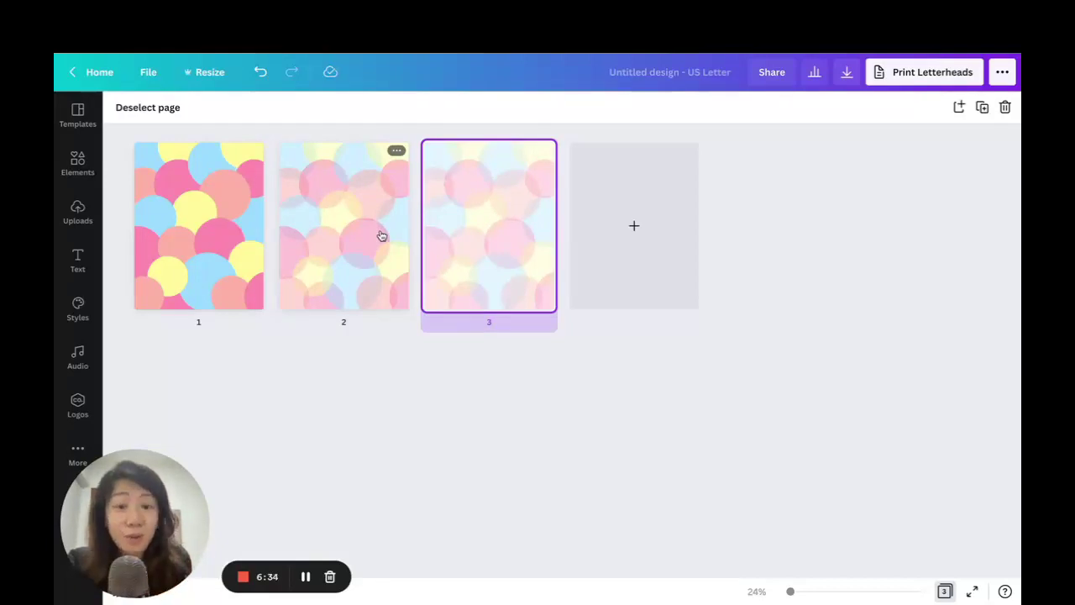
double_click(202, 212)
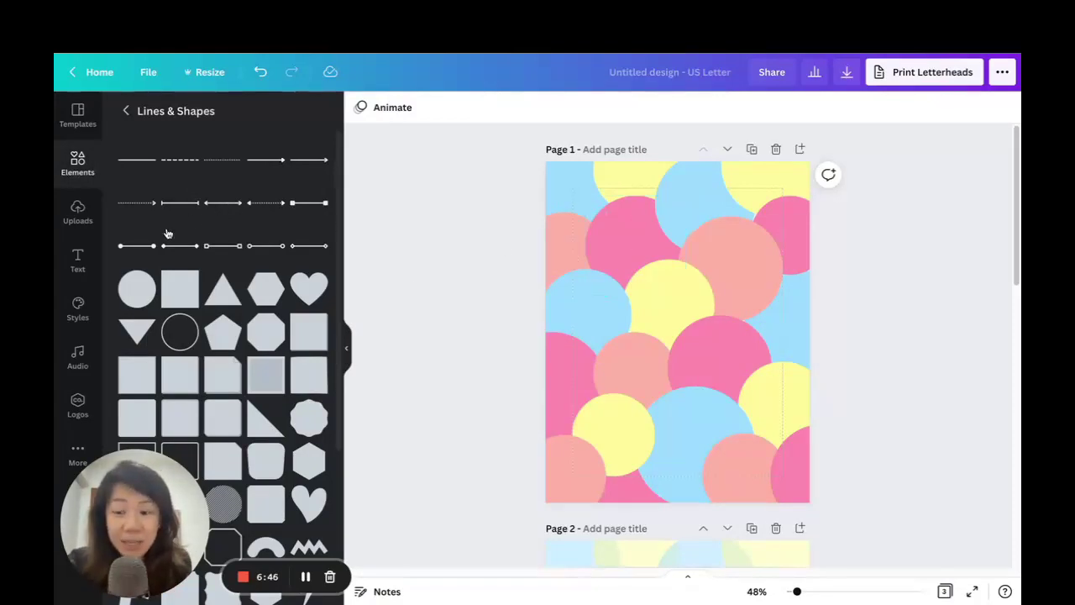
- Add the "cold, smooth & tasty." font combination to page 1
left_click(78, 260)
scroll(310, 296, "down", 4)
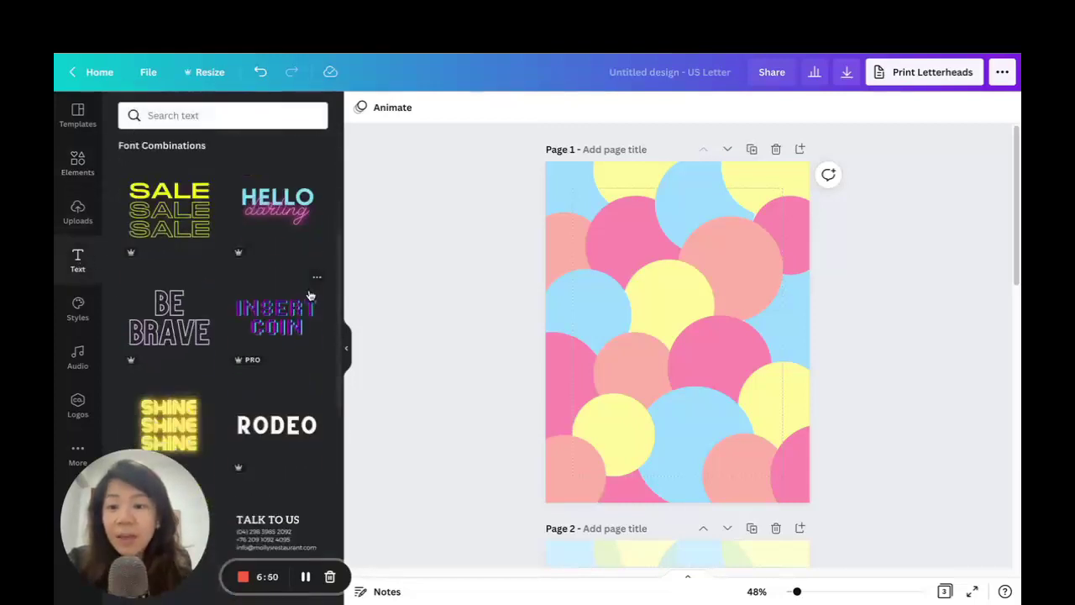
scroll(311, 296, "down", 10)
scroll(306, 288, "down", 8)
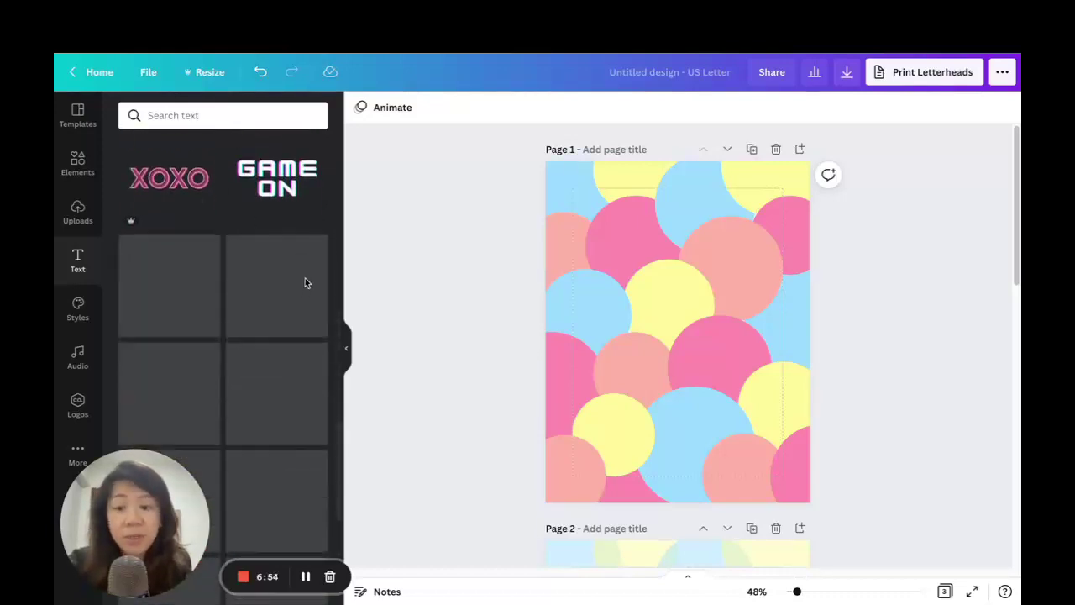
scroll(305, 278, "down", 5)
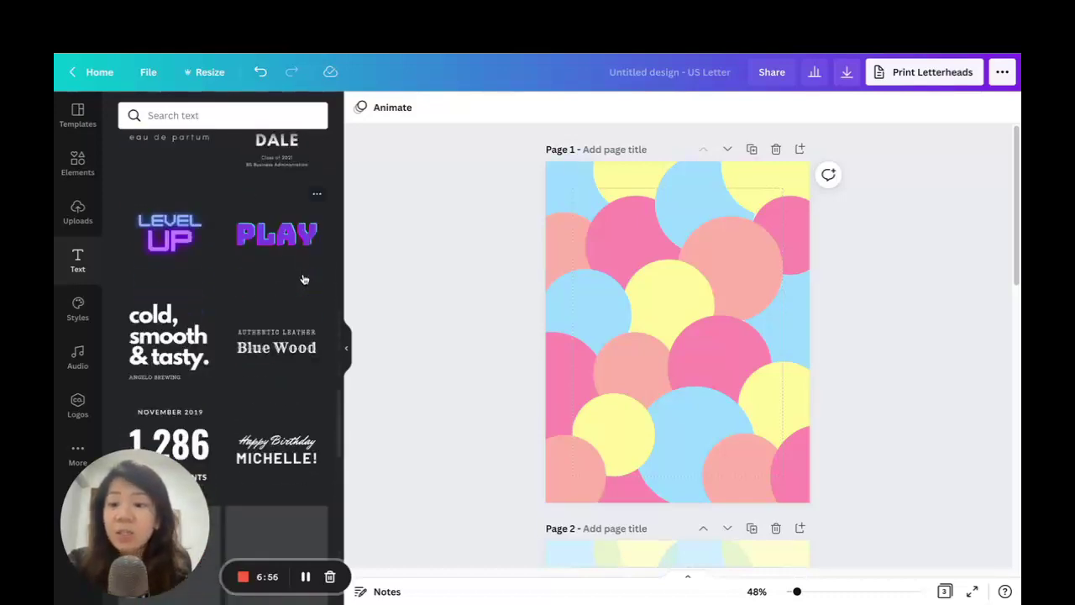
scroll(305, 278, "down", 2)
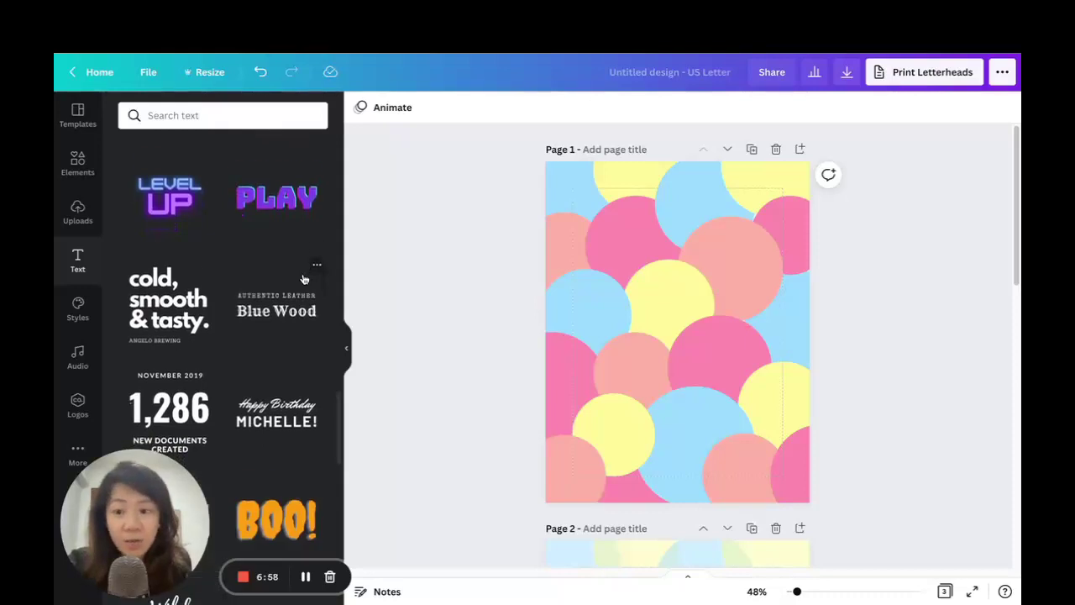
scroll(305, 279, "down", 1)
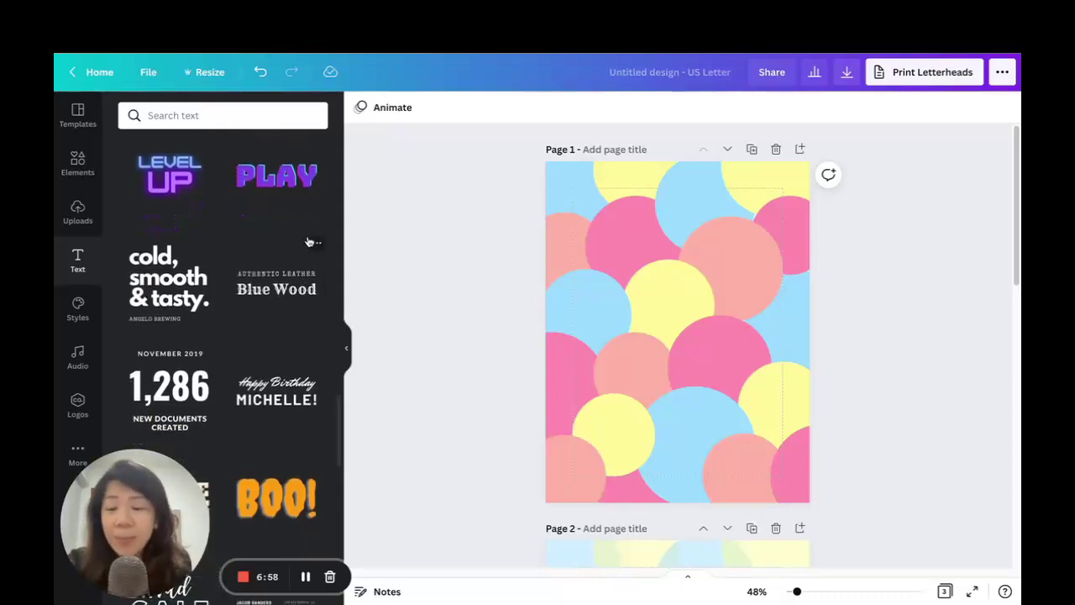
left_click(164, 282)
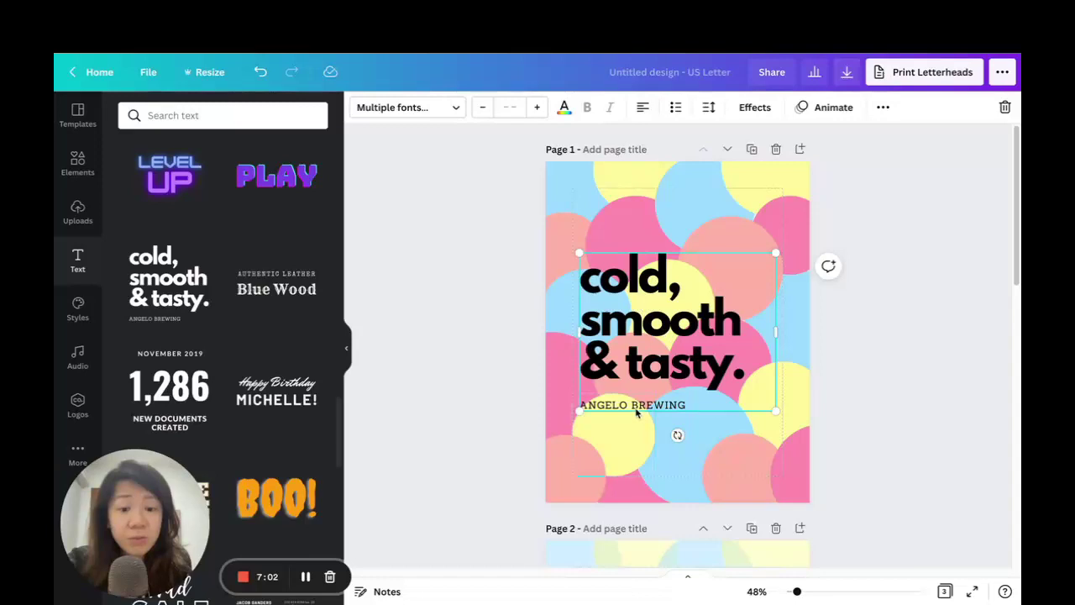
- Ungroup the heading combination on page 1, delete its small subtitle line, and move the heading higher up the page
left_click(882, 108)
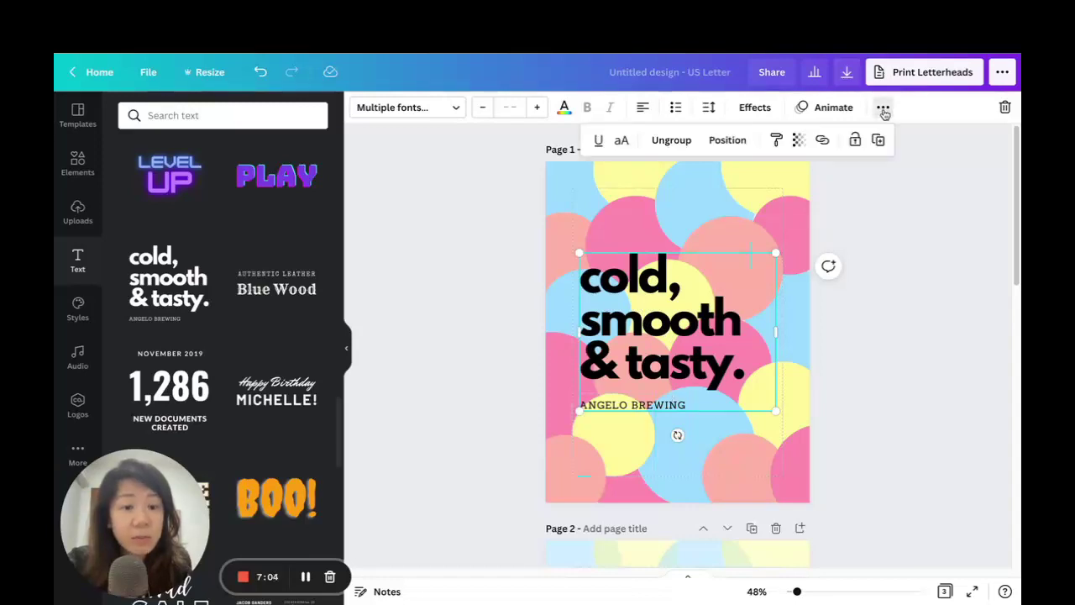
left_click(665, 140)
left_click(638, 404)
key("Delete")
left_click_drag(670, 320, 668, 266)
- Replace the heading text with "don't forget to have", broken into three lines after "don't" and "forget"
left_click_drag(579, 220, 748, 324)
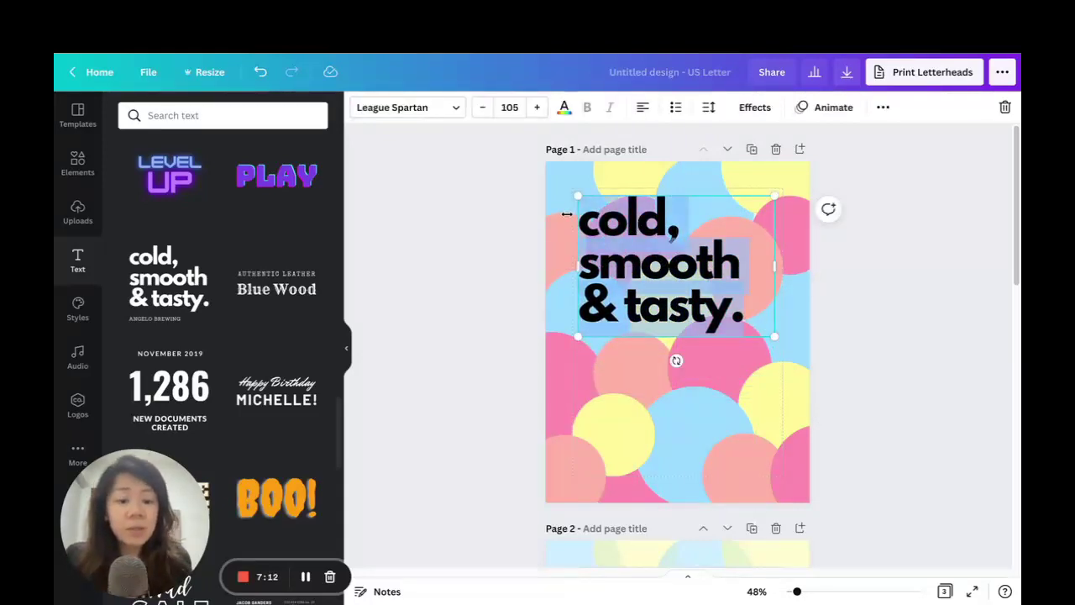
type("don't fpr")
key("BackSpace")
key("BackSpace")
type("orget")
key("Return")
key("BackSpace")
key("Return")
type("o")
key("BackSpace")
type("to have")
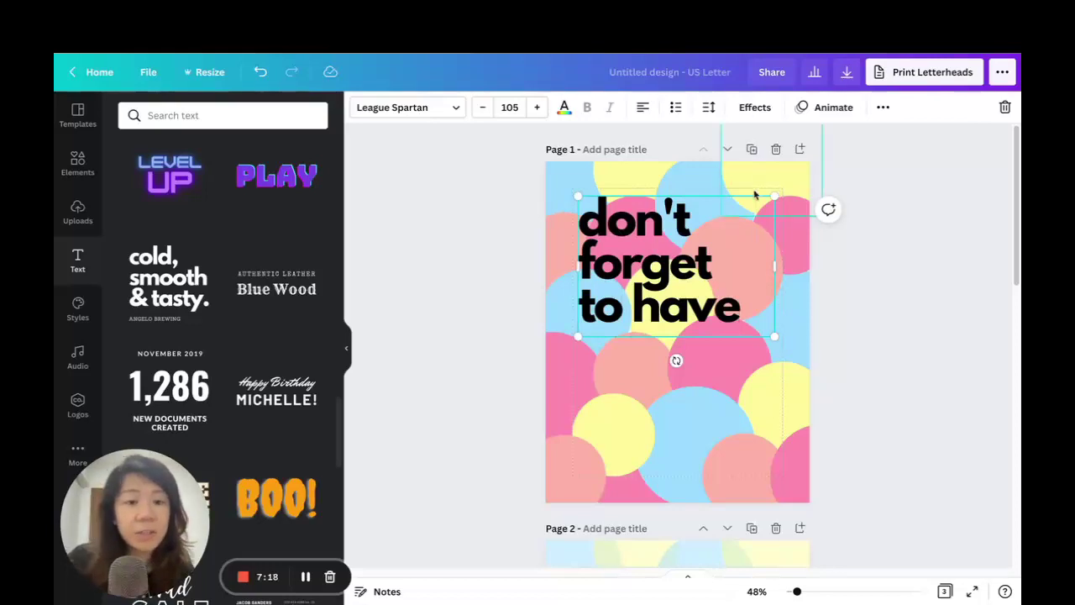
left_click(883, 252)
- Set the heading's line spacing to 1.01 and shrink the heading to a font size of about 80.9
left_click(759, 227)
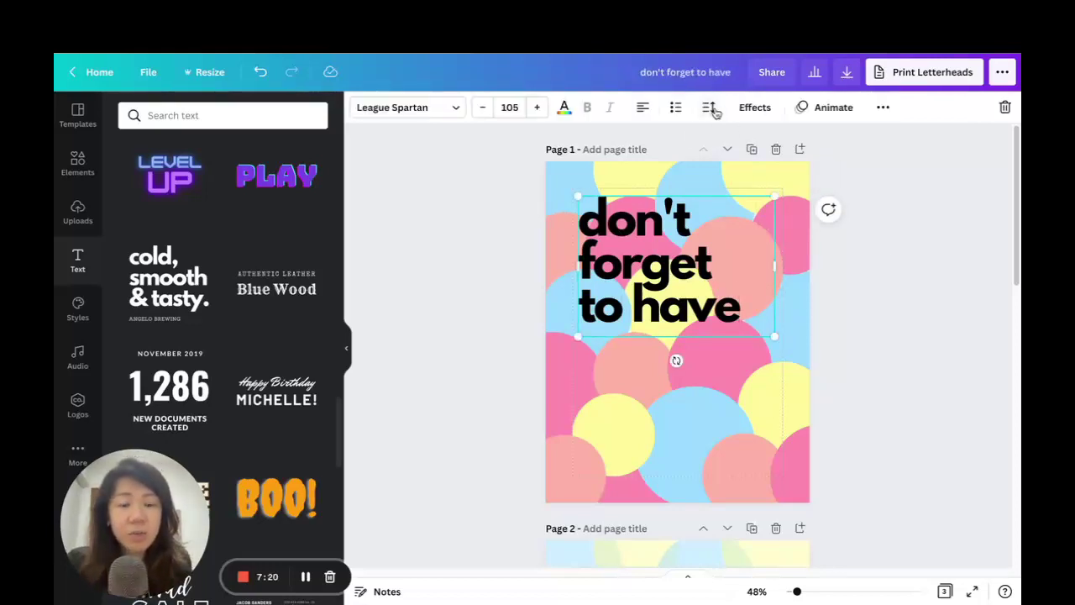
left_click(711, 109)
left_click_drag(750, 210, 760, 210)
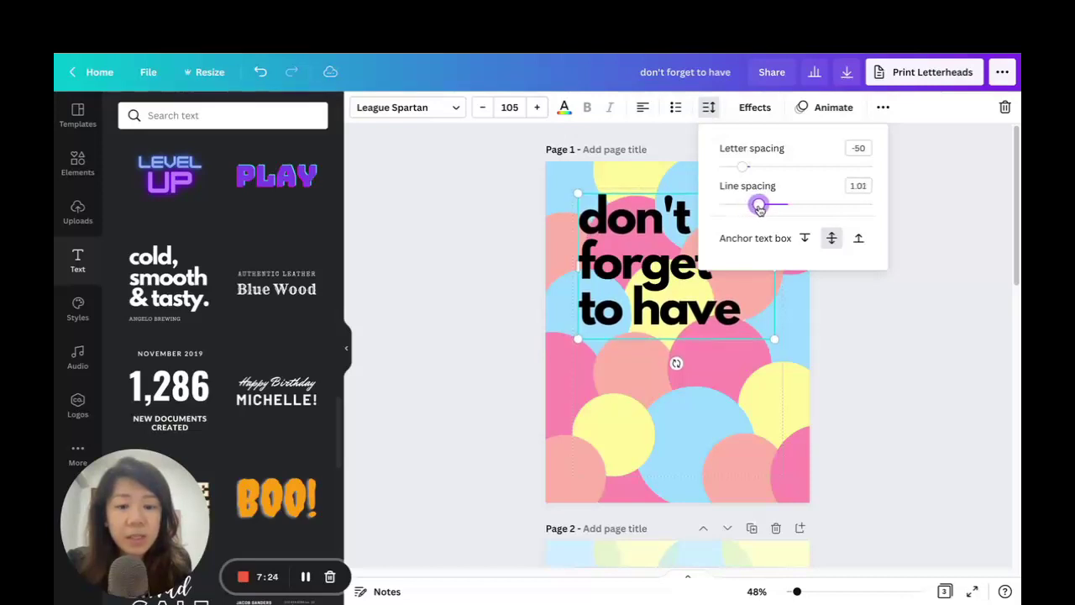
left_click(882, 349)
left_click_drag(787, 345, 728, 311)
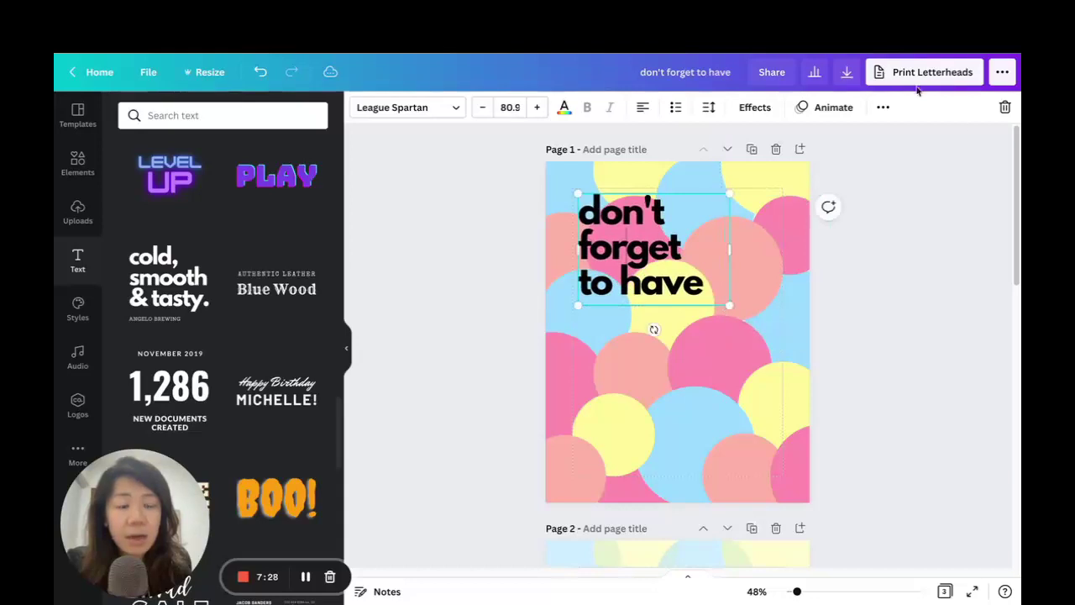
- Duplicate the heading and replace the copy's text with "FUN!"
left_click(882, 108)
left_click(878, 140)
double_click(678, 340)
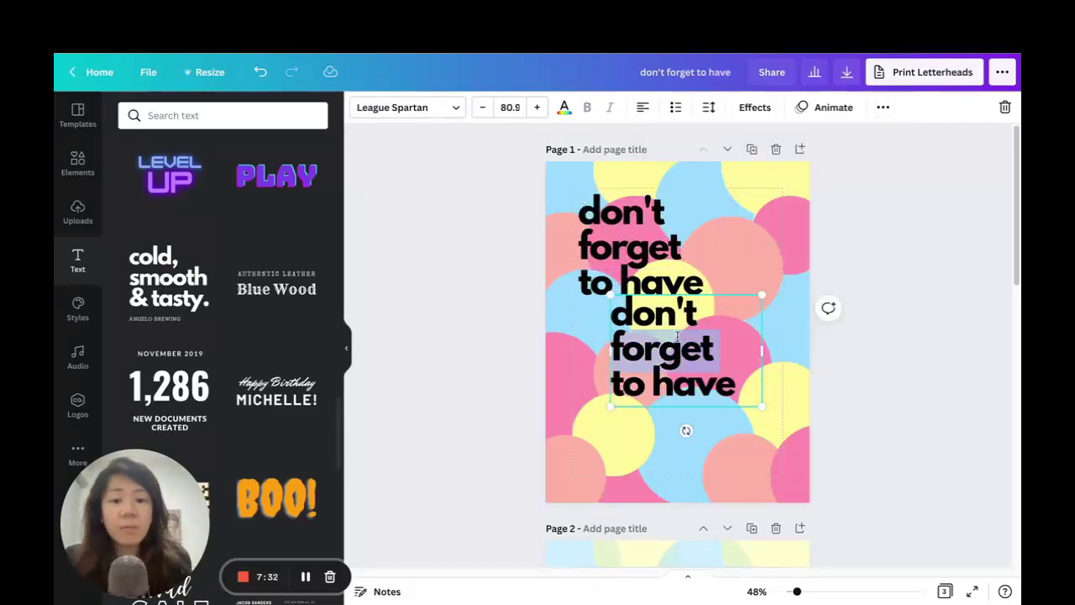
double_click(710, 369)
left_click(666, 334)
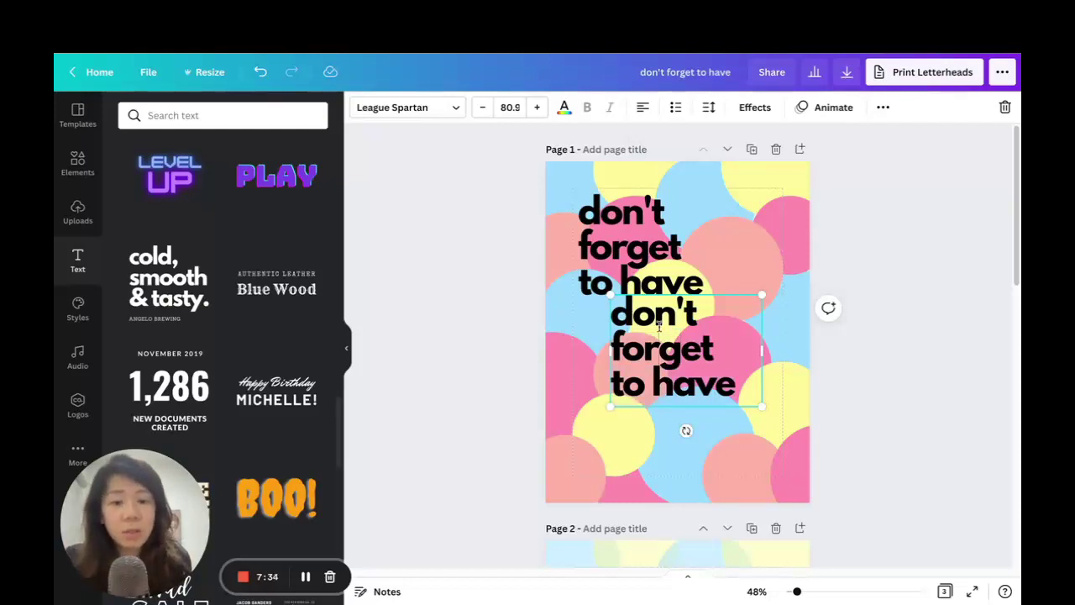
left_click_drag(619, 309, 748, 390)
key("BackSpace")
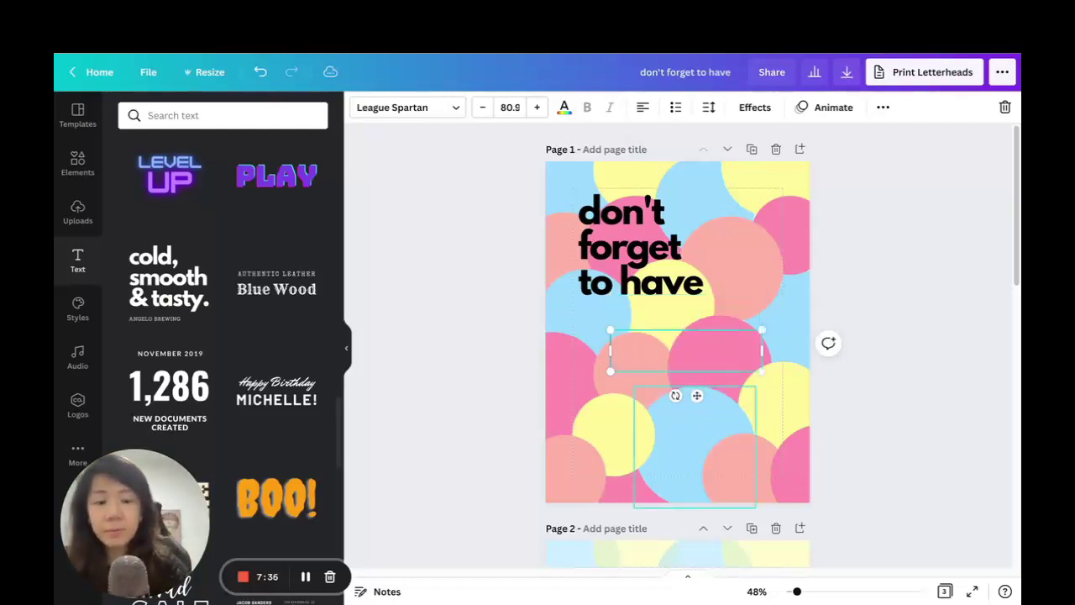
type("FUN!")
- Enlarge "FUN!" to a font size of about 174, tilt it slightly counterclockwise, and place it below the heading
left_click_drag(761, 349, 804, 445)
left_click_drag(698, 442, 706, 443)
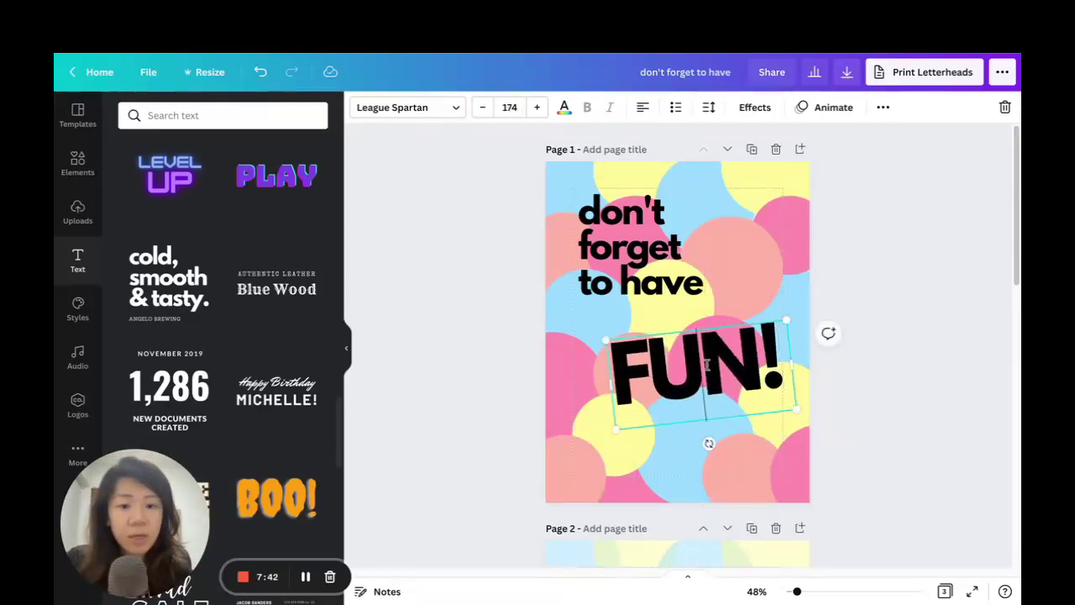
left_click_drag(691, 363, 668, 361)
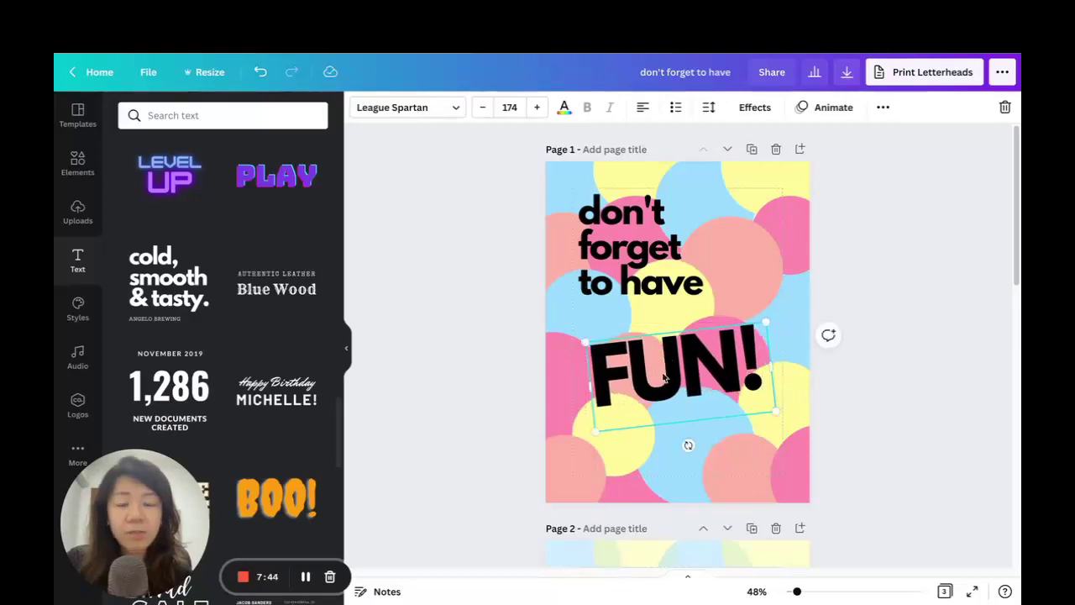
- Search the fonts for "script", try a few script fonts on "FUN!", and apply Scripter
left_click(407, 108)
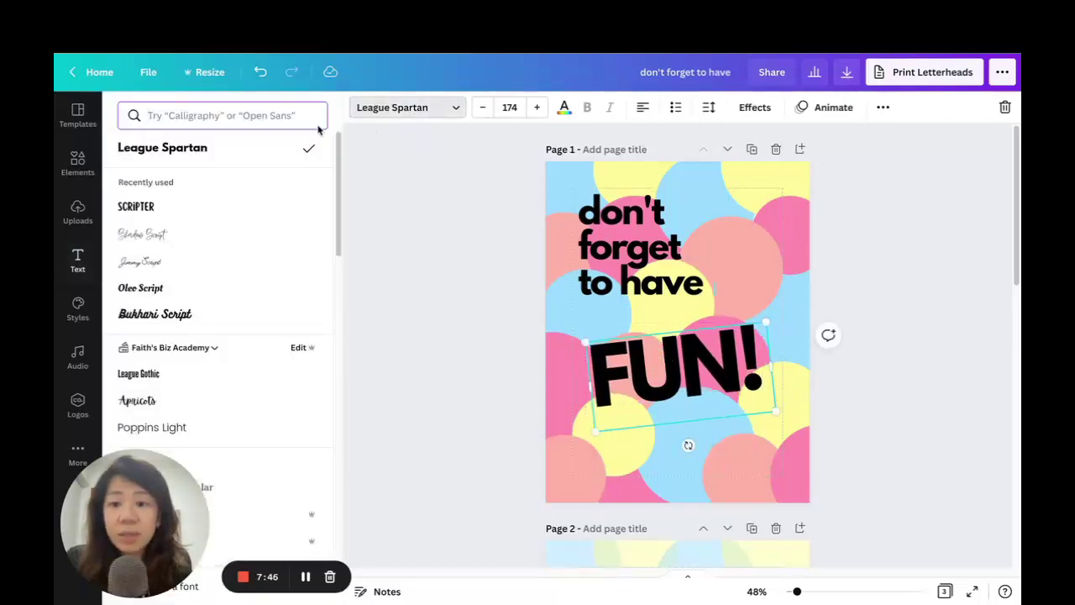
left_click(214, 114)
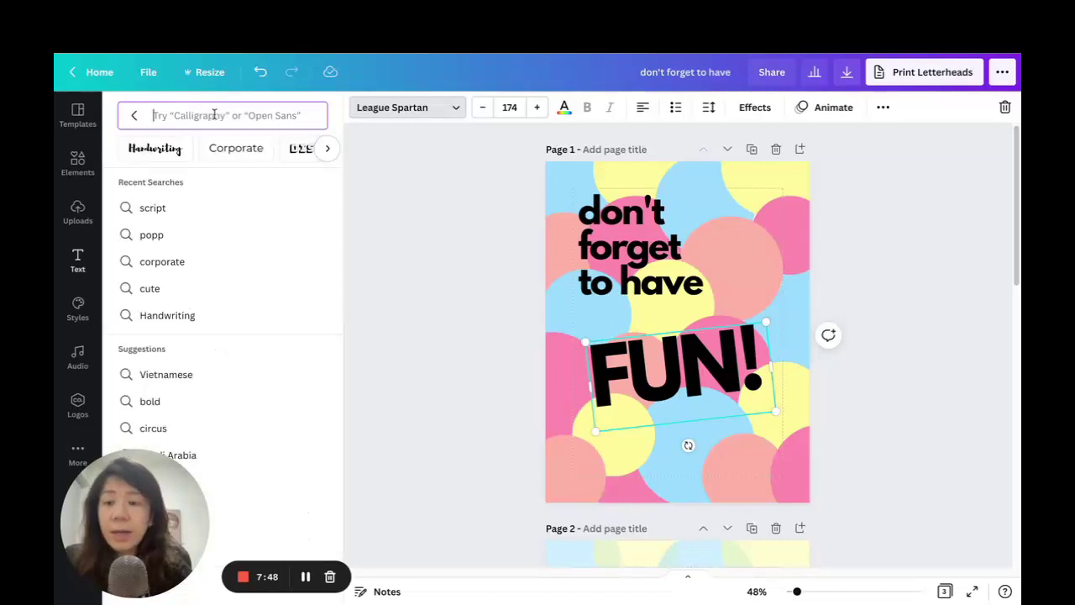
type("script")
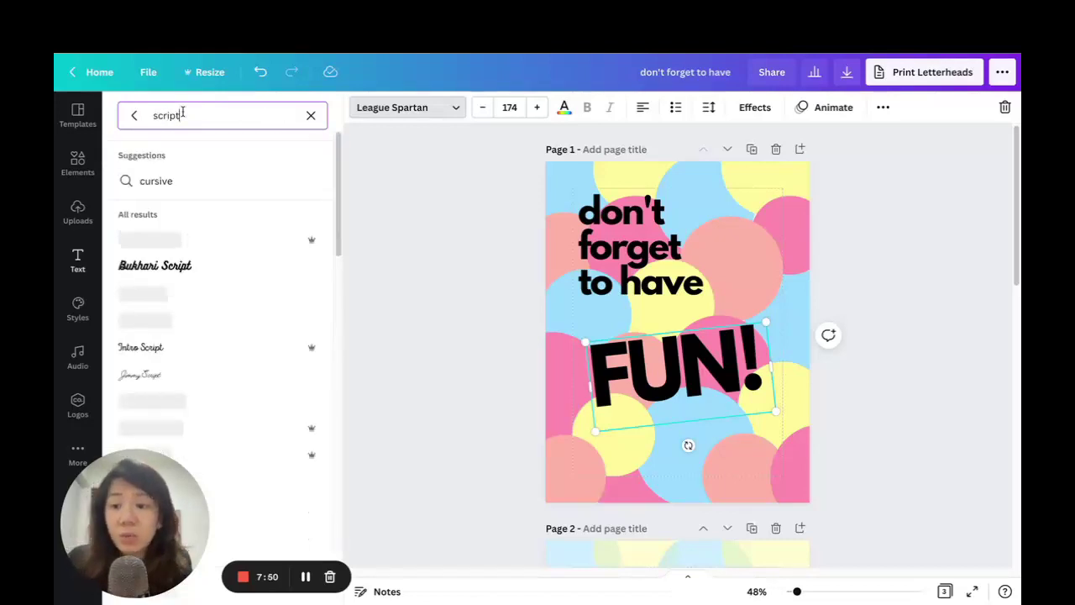
scroll(239, 277, "down", 2)
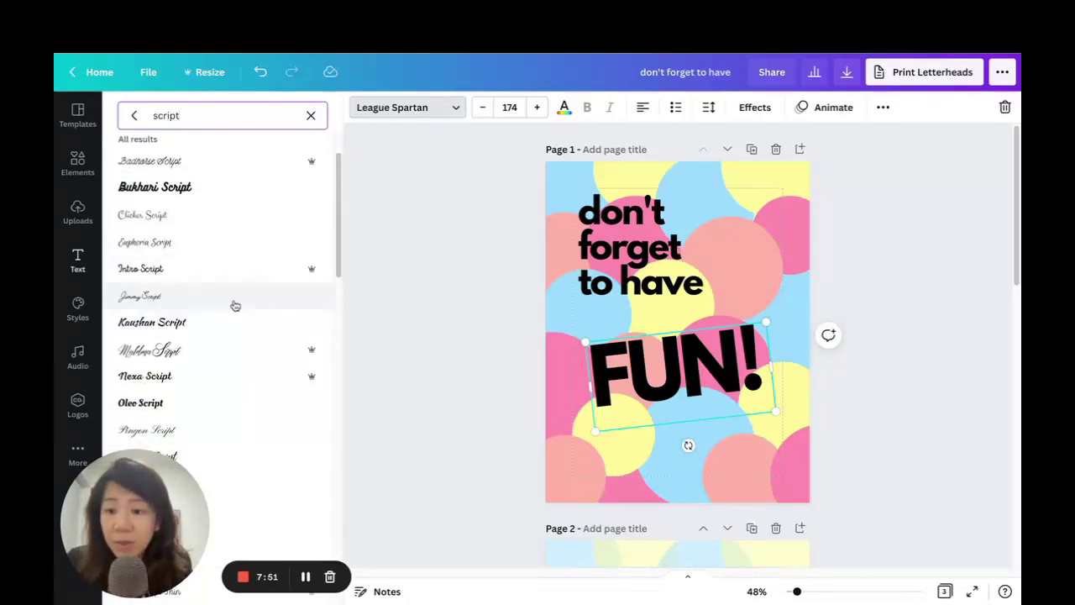
left_click(202, 252)
scroll(203, 269, "down", 2)
left_click(192, 210)
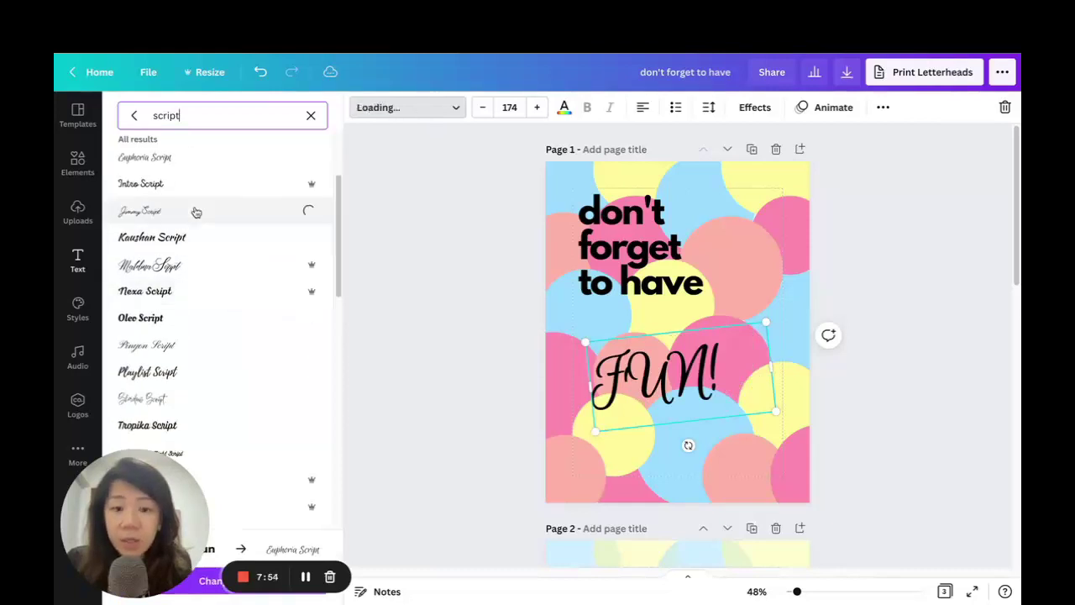
scroll(222, 237, "down", 3)
scroll(222, 238, "down", 5)
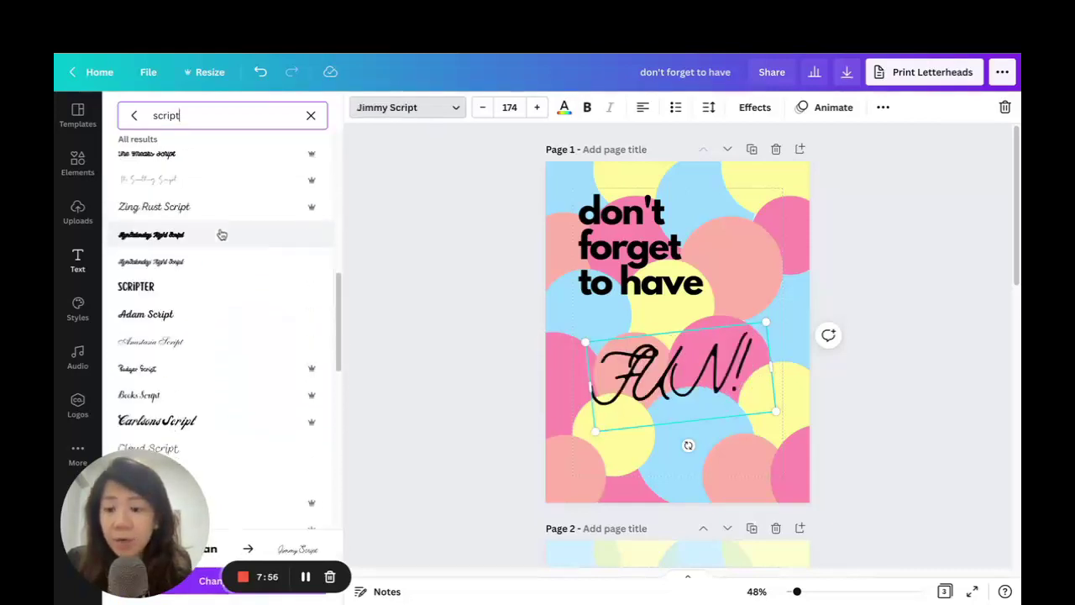
left_click(214, 289)
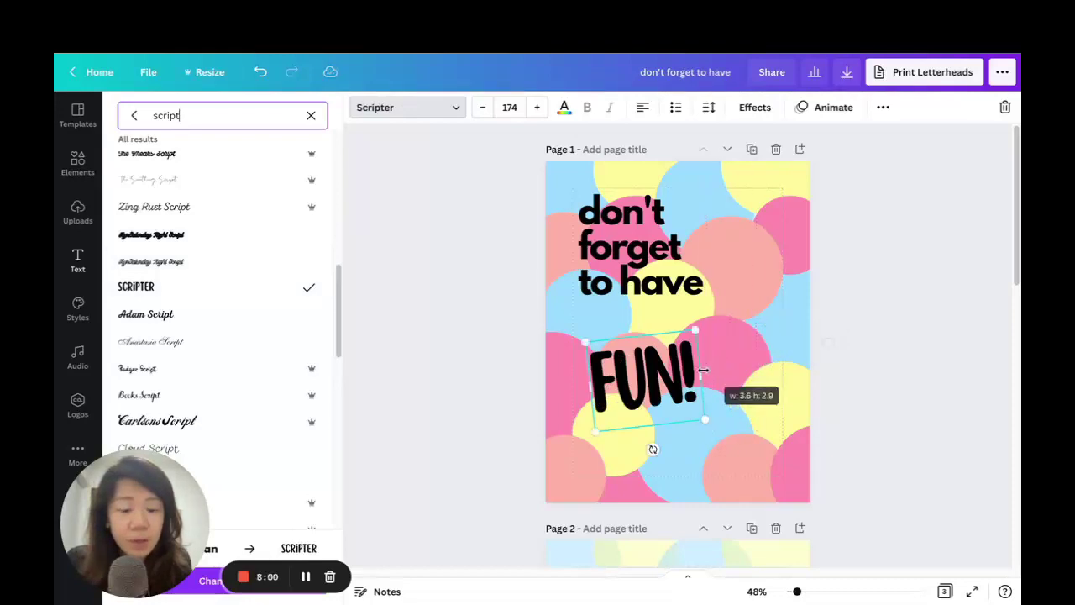
- Enlarge "FUN!" to a font size of about 304 so it spans most of the page width
left_click_drag(775, 411, 787, 451)
mouse_move(701, 394)
left_mouse_down()
mouse_move(714, 295)
mouse_move(704, 401)
left_mouse_up()
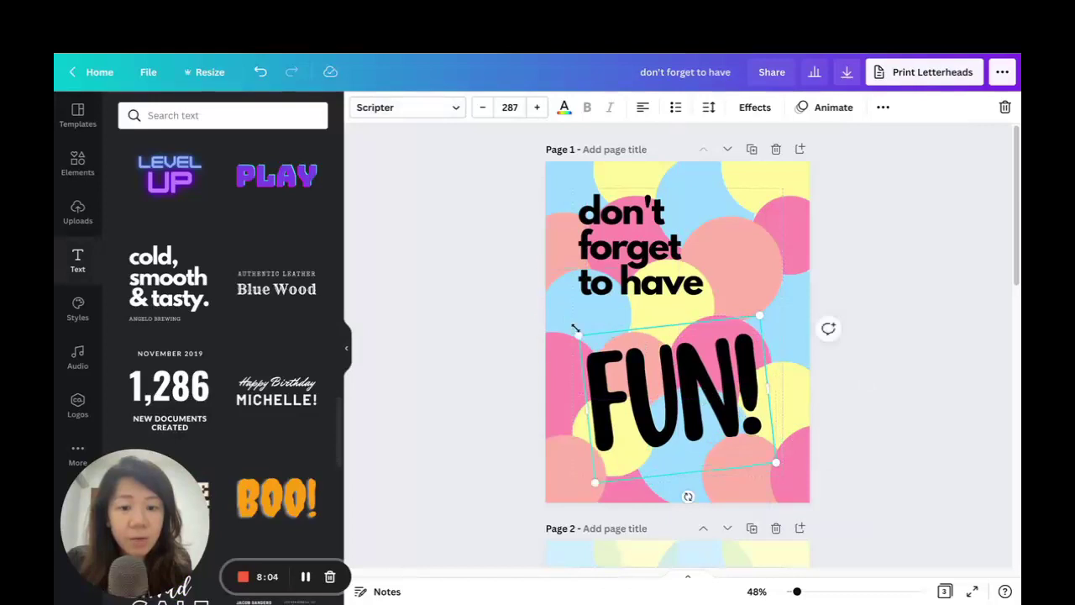
left_click_drag(576, 333, 577, 335)
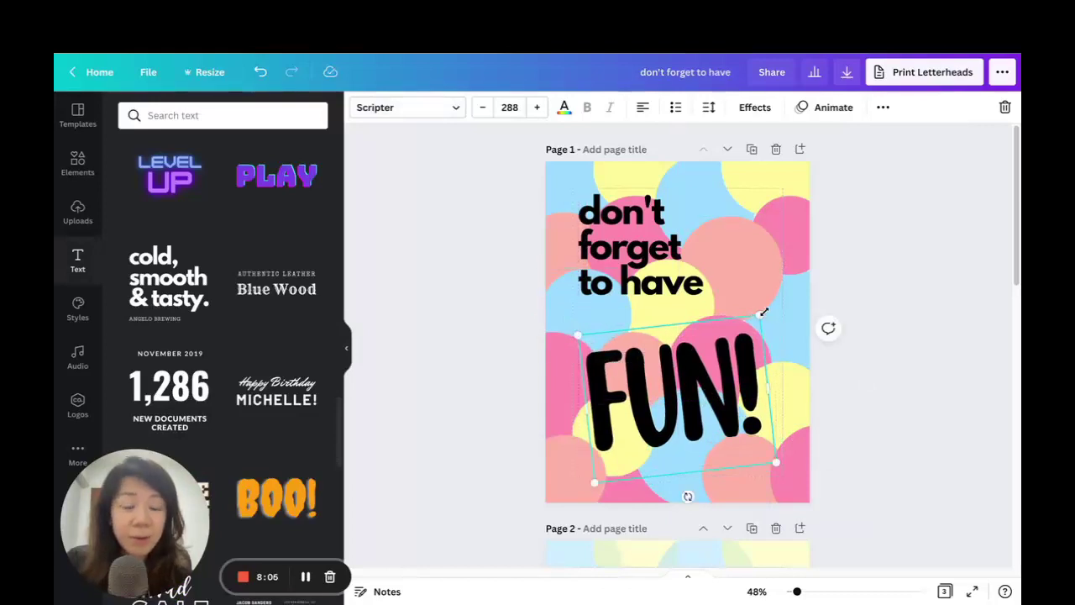
left_click_drag(763, 313, 769, 306)
left_click(893, 336)
left_click(756, 378)
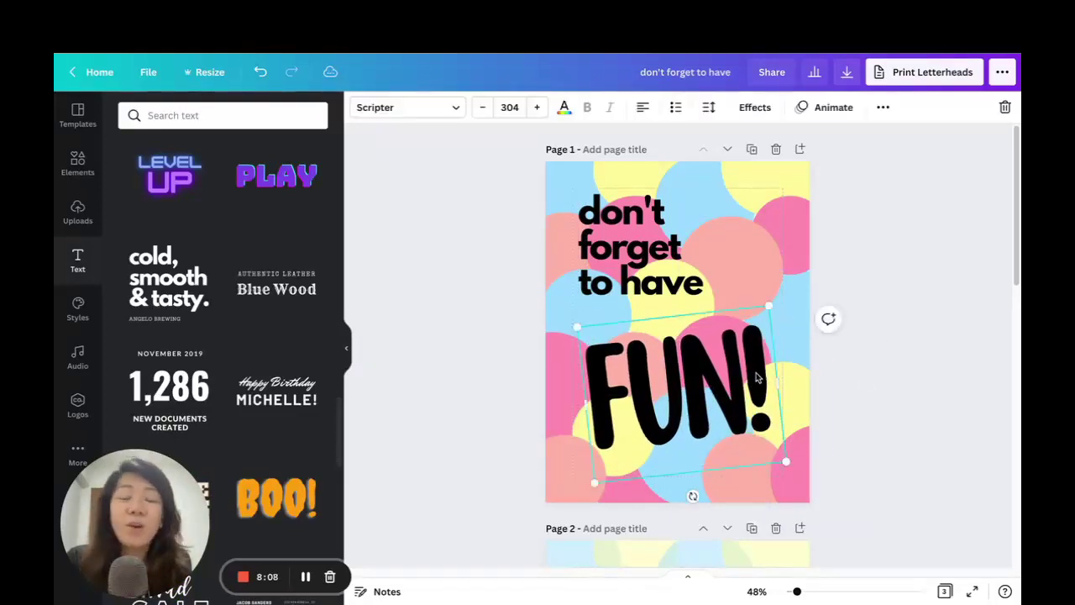
- Adjust the position of "FUN!" and move the "don't forget to have" heading down closer to it
left_click_drag(756, 378, 755, 373)
left_click(778, 311)
left_click(648, 267)
left_click_drag(648, 267, 651, 284)
left_click(721, 395)
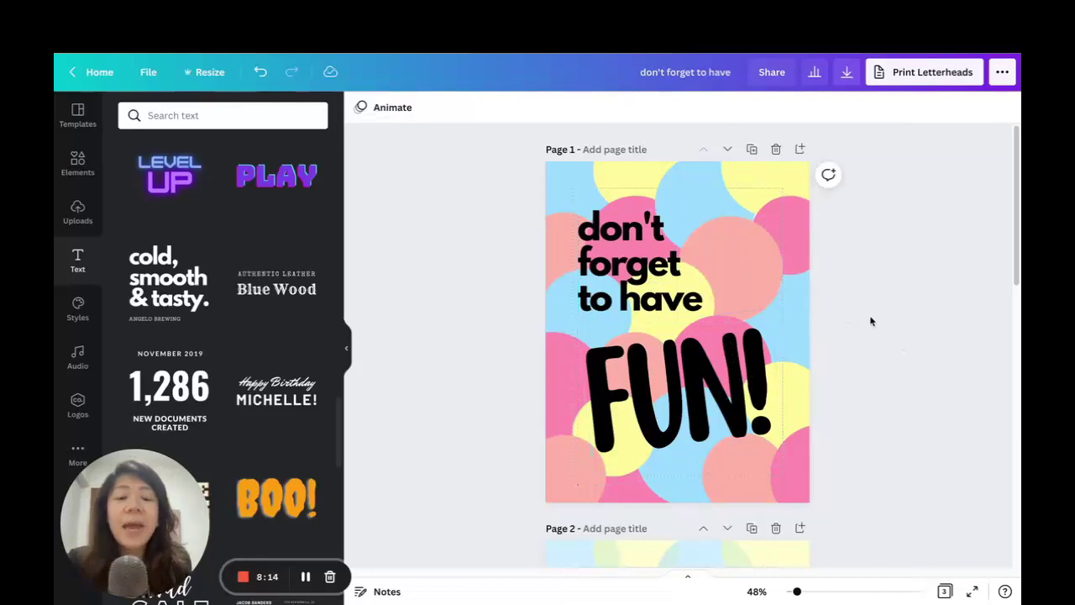
- Apply the Shadow text effect to "FUN!"
left_click(713, 344)
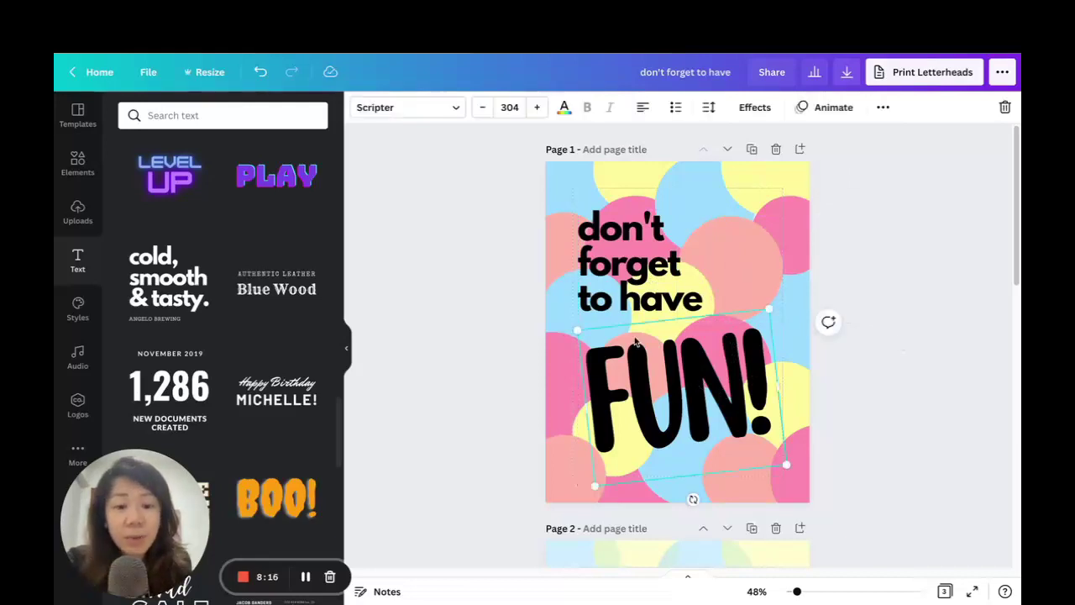
left_click(751, 106)
left_click(201, 210)
scroll(222, 193, "down", 2)
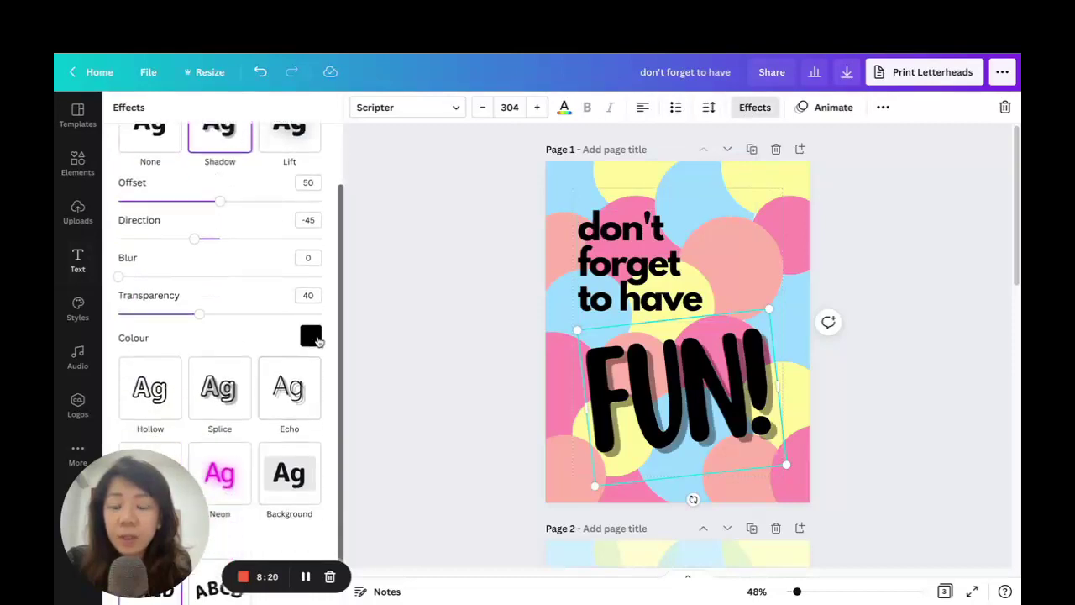
- Try pink and light blue as the shadow colour of "FUN!", and set a custom darker, muted blue
left_click(310, 336)
scroll(210, 332, "down", 1)
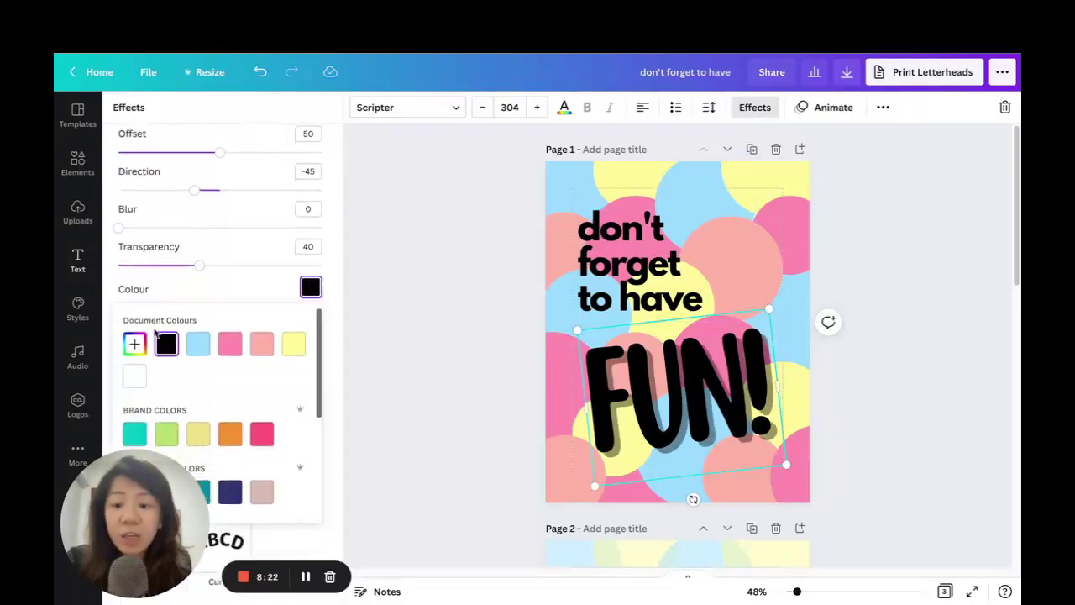
left_click(238, 346)
left_click(200, 345)
left_click(135, 345)
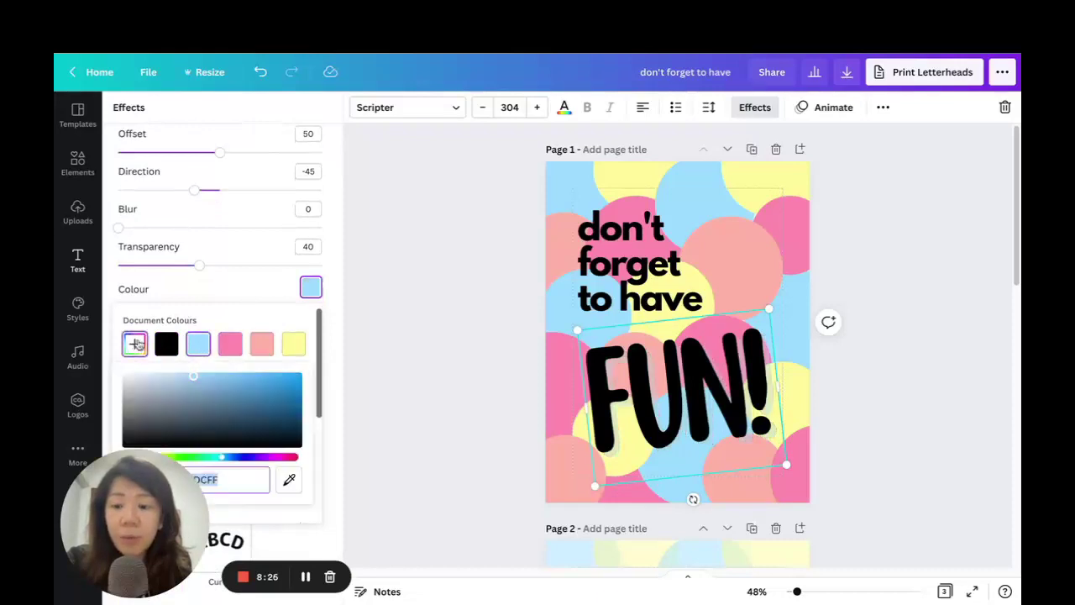
scroll(348, 231, "down", 3)
left_click_drag(193, 376, 202, 388)
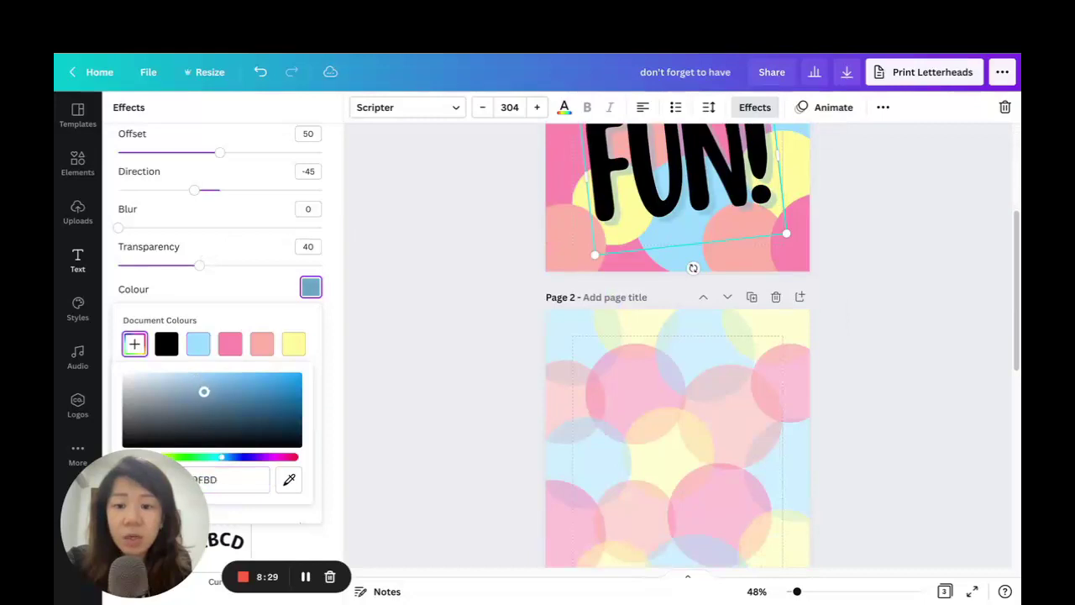
left_click(907, 257)
- Set the "FUN!" shadow's offset to 28 and its transparency to 76
scroll(914, 252, "up", 2)
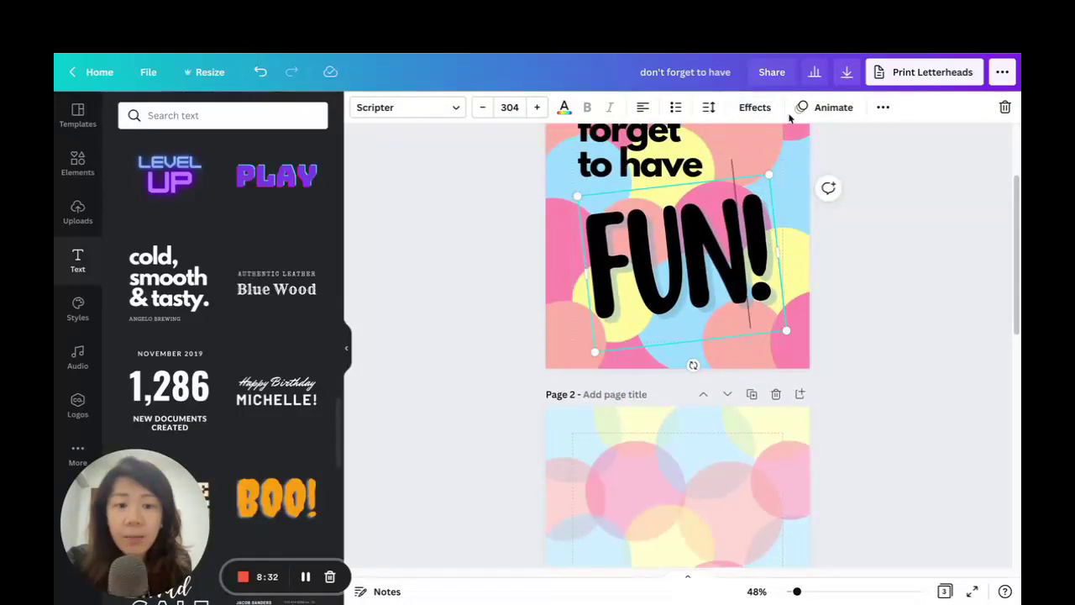
left_click(754, 107)
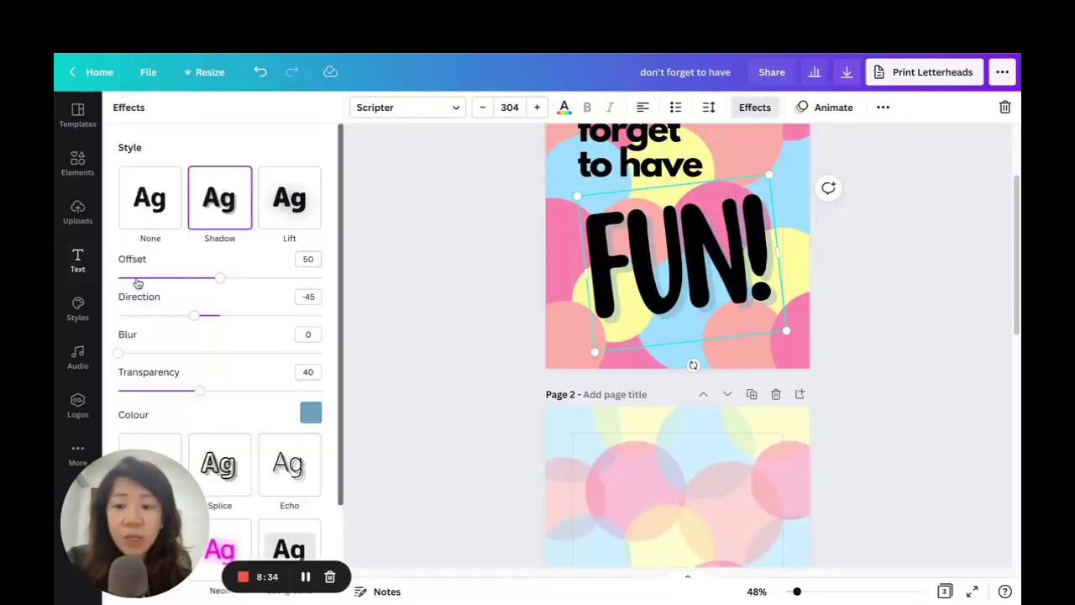
left_click_drag(219, 280, 175, 278)
left_click_drag(199, 391, 265, 389)
left_click_drag(280, 389, 272, 388)
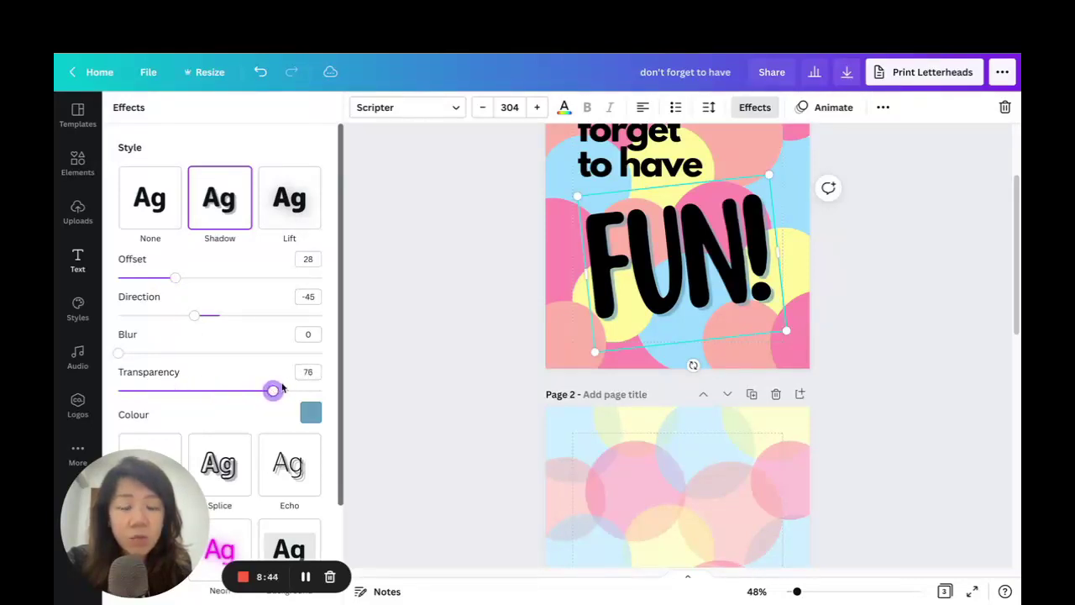
left_click(844, 311)
- Title page 1 "don't forget to have fun!"
scroll(917, 311, "up", 2)
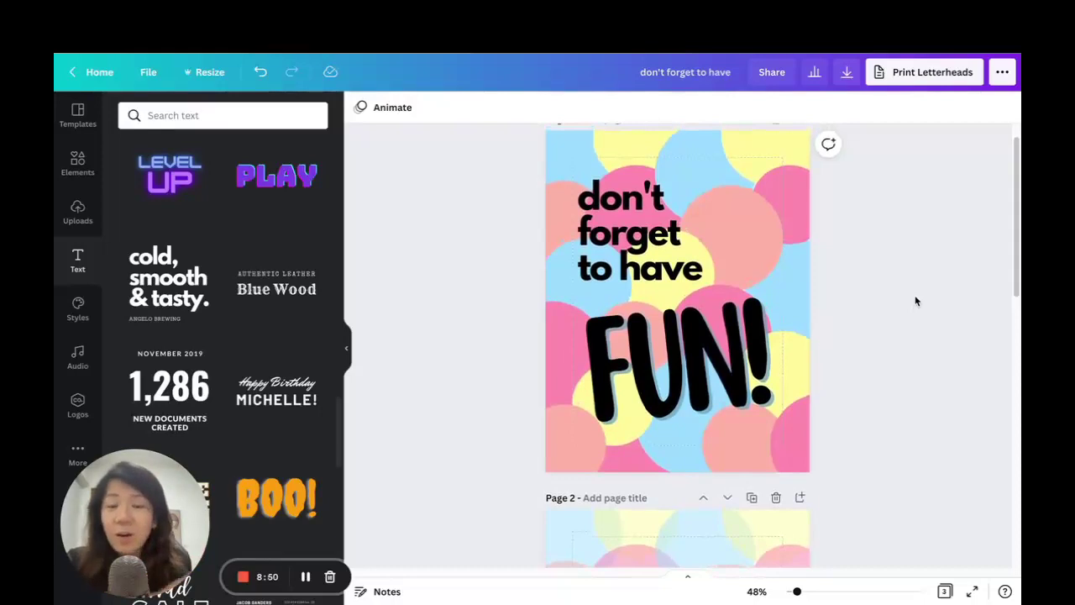
scroll(885, 283, "up", 1)
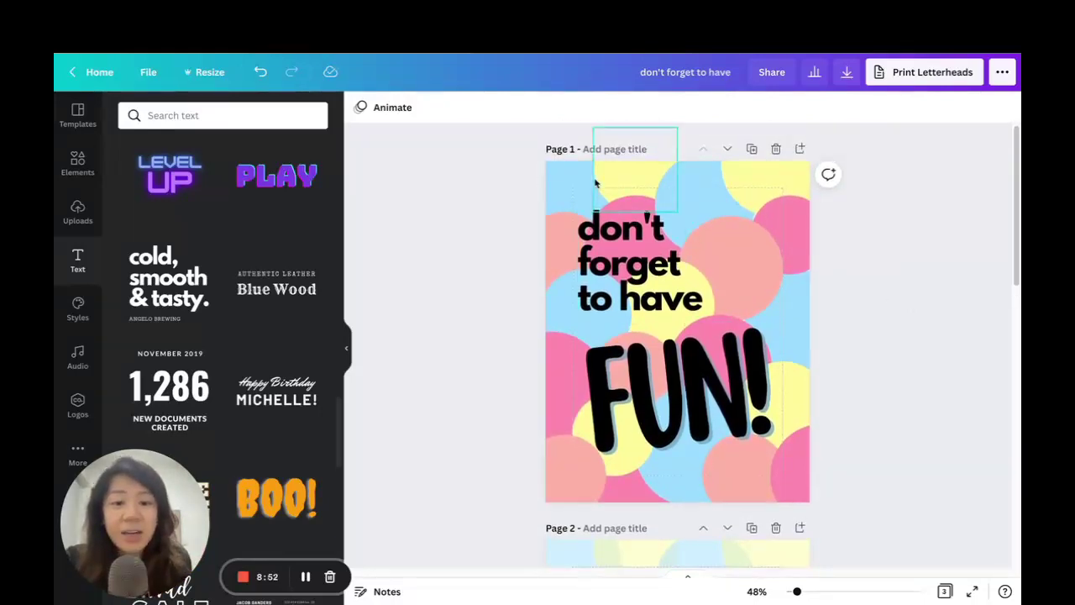
left_click(582, 149)
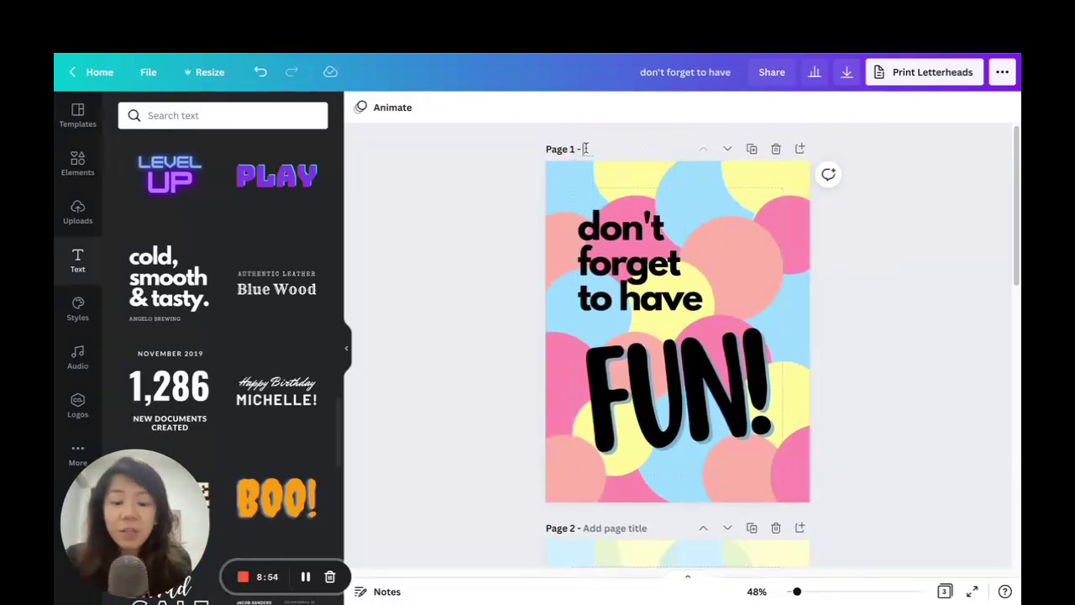
type("don't forget ot have")
type("o h")
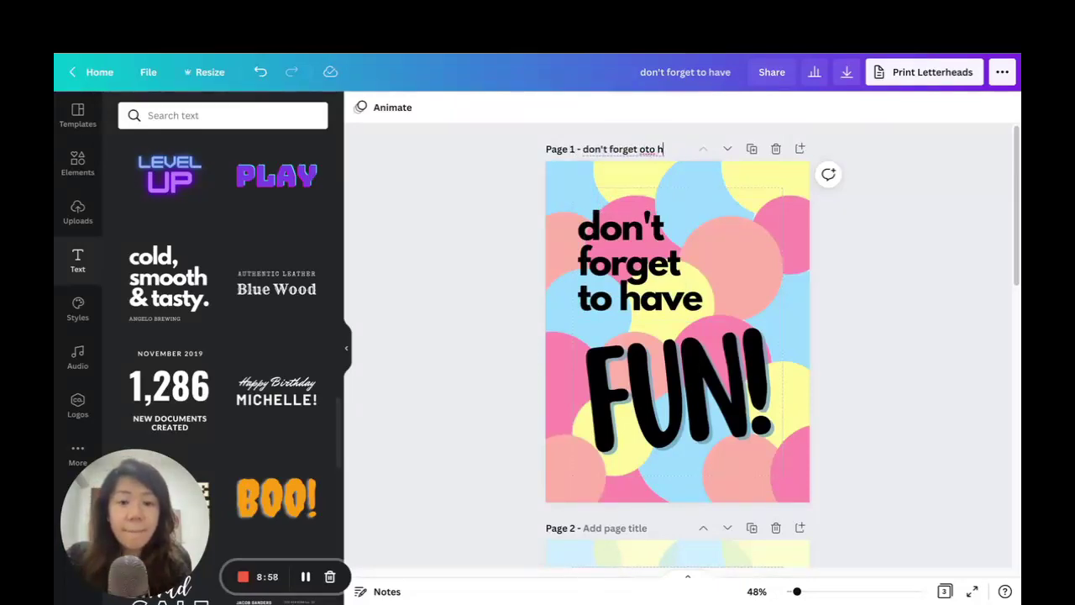
type(" have fun!")
key("Return")
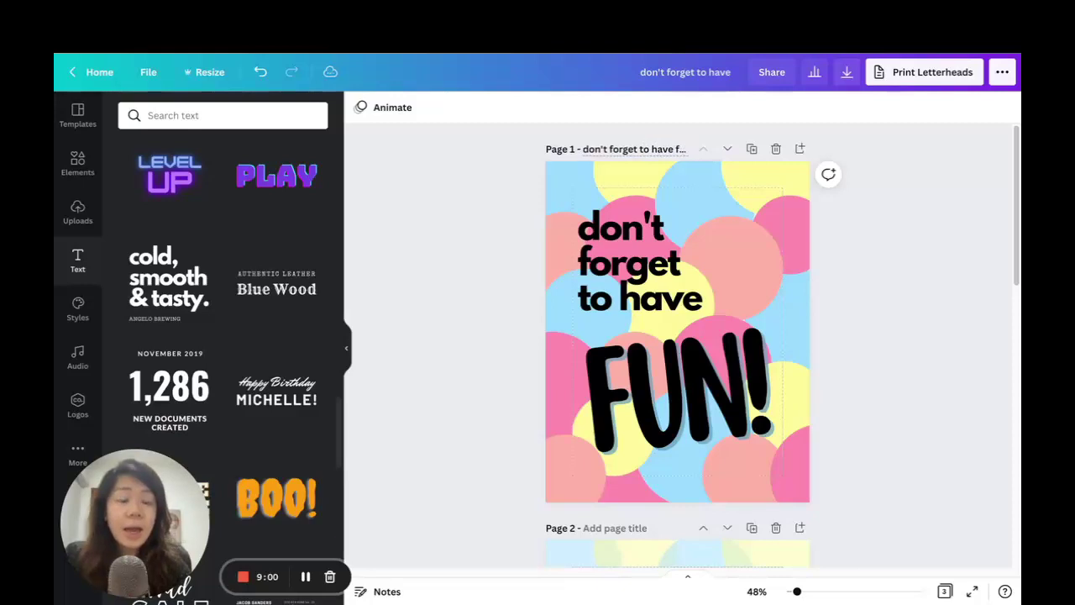
- Download only page 1 of the design as a PDF Print file, without crop marks and bleed
left_click(849, 74)
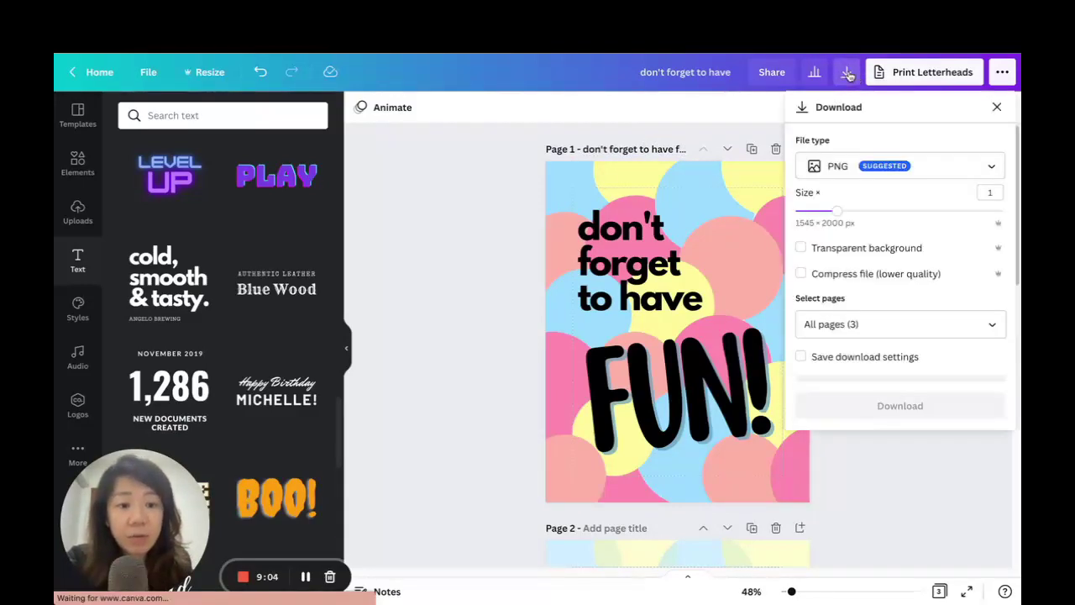
left_click(889, 172)
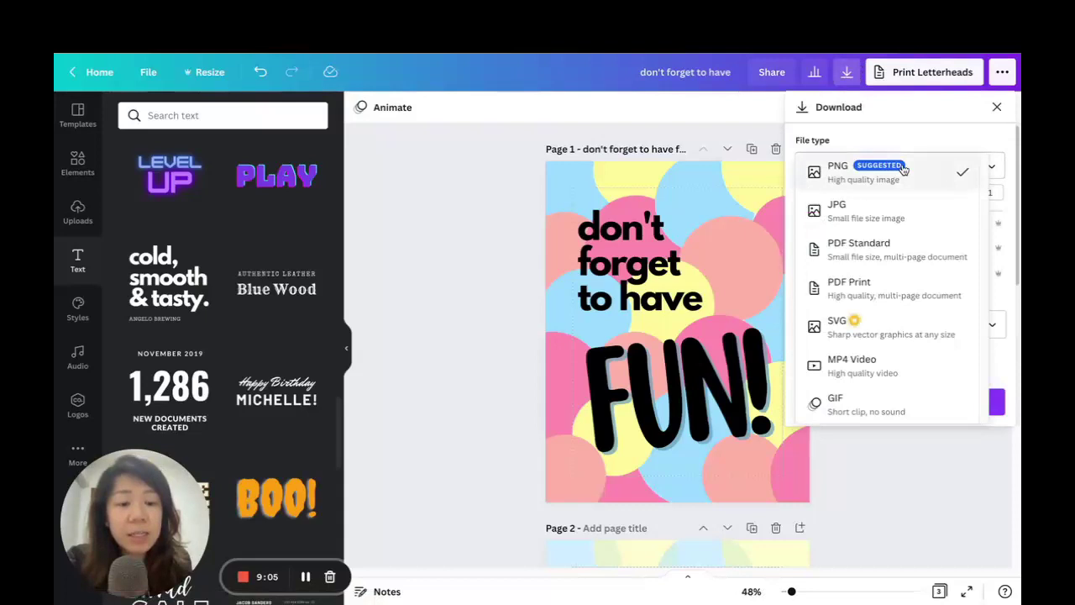
left_click(886, 297)
left_click(948, 244)
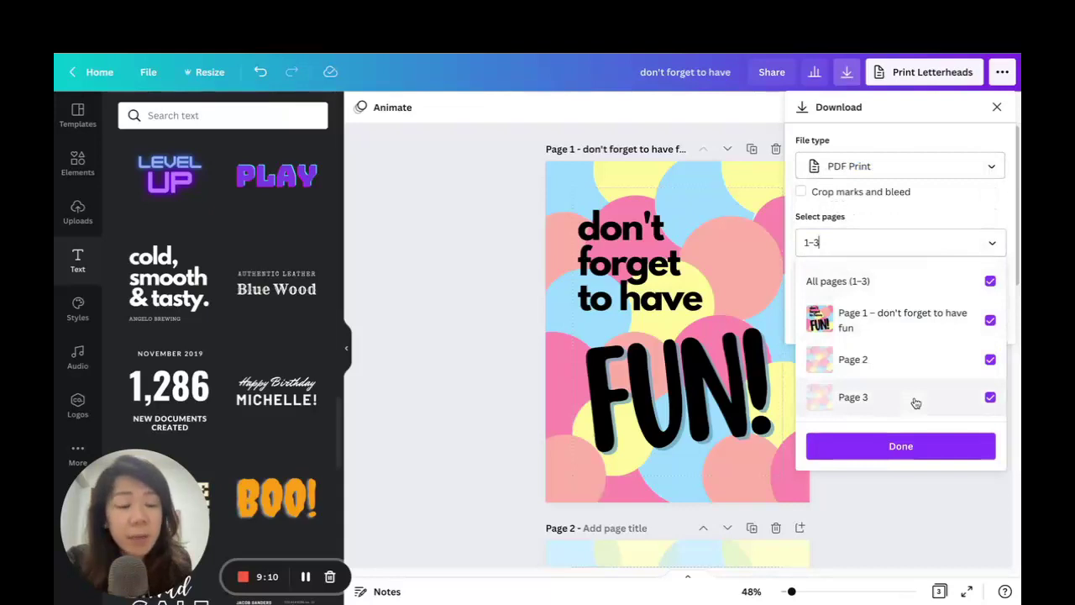
left_click(986, 282)
left_click(988, 323)
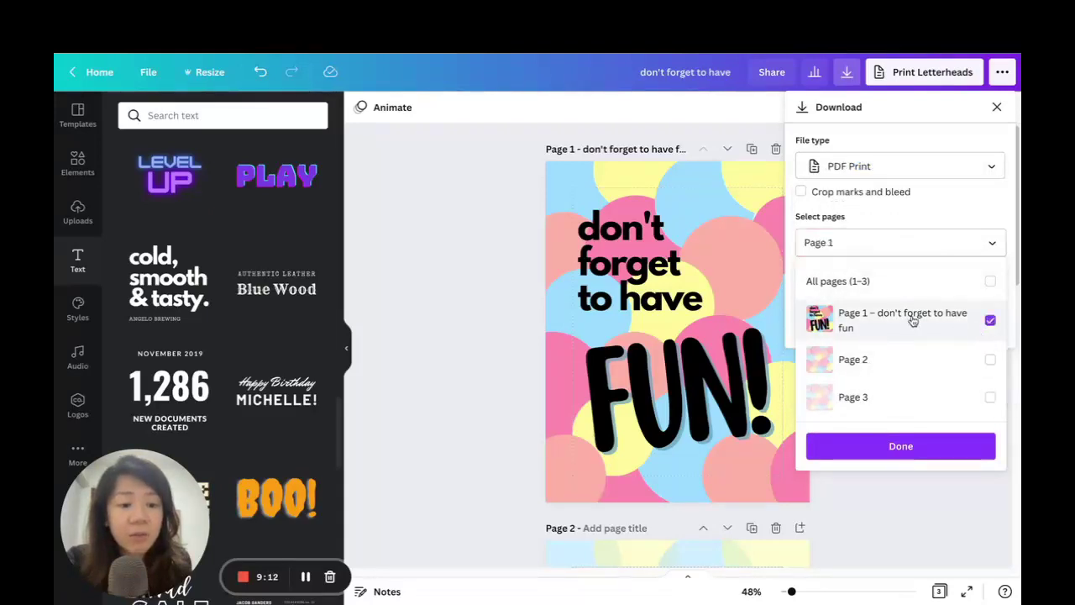
left_click(928, 452)
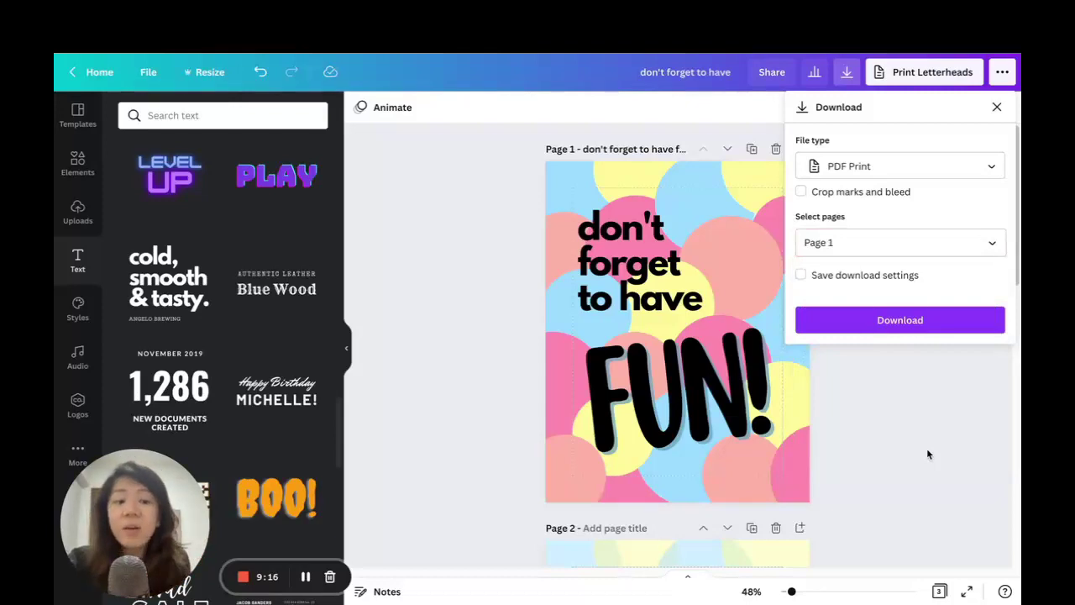
left_click(871, 330)
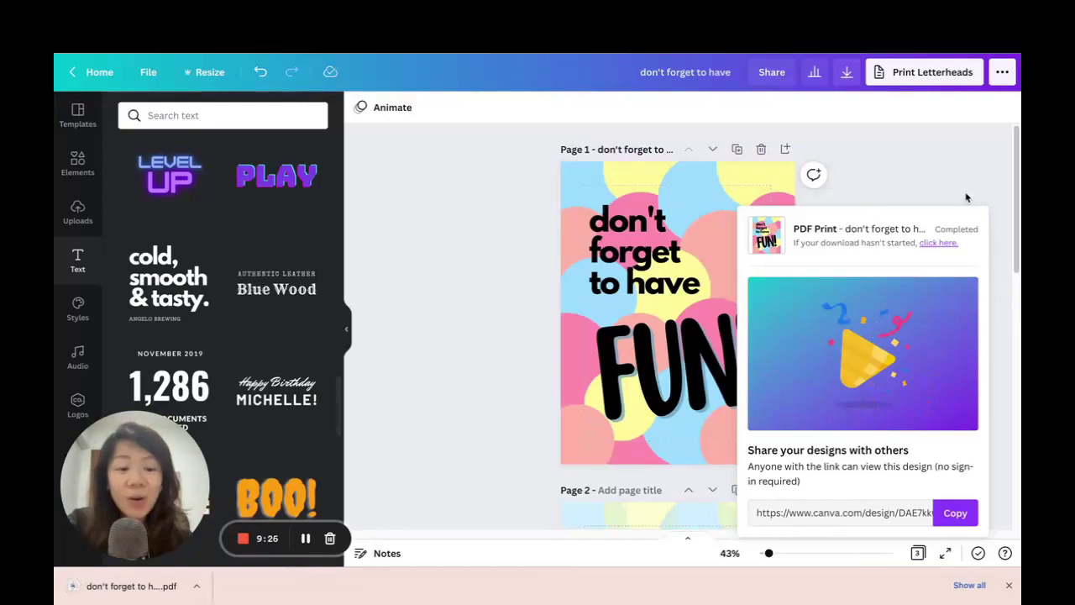
- Try resizing the design for letterhead printing to review the print options, and undo the resize
left_click(905, 76)
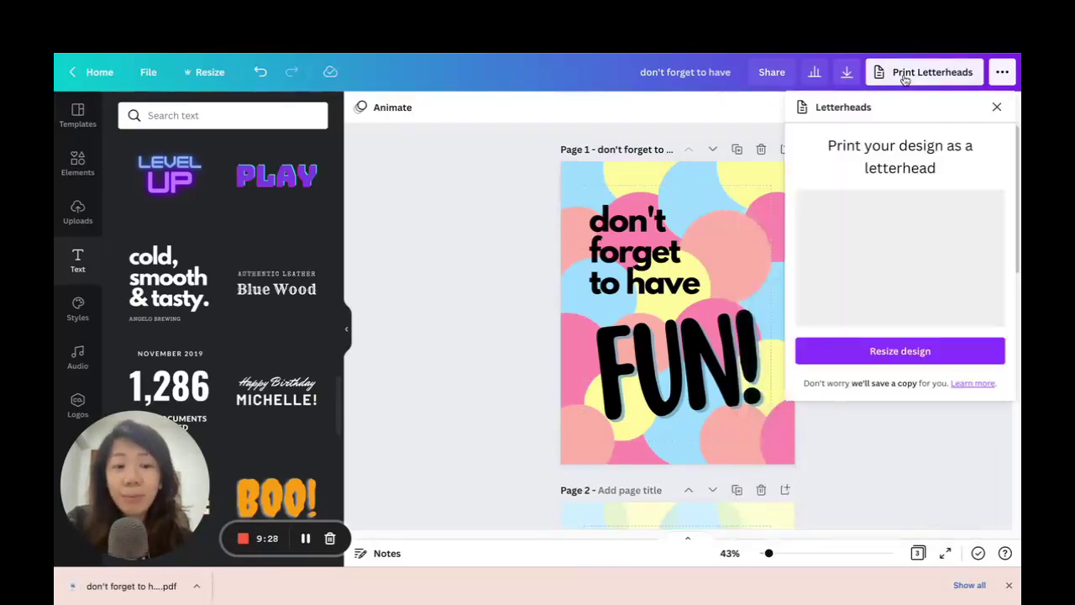
left_click(894, 357)
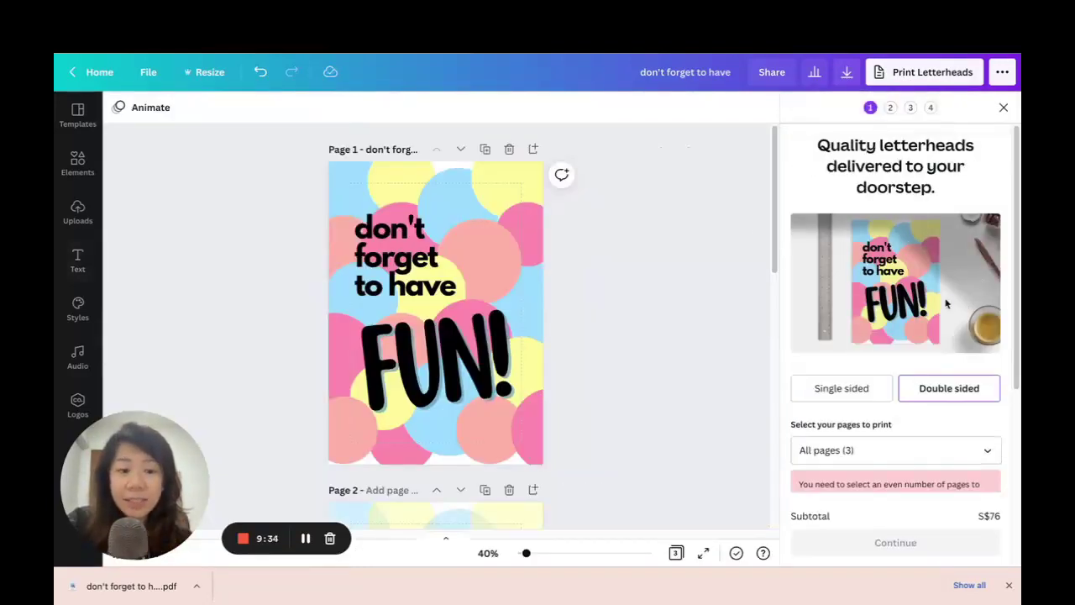
scroll(967, 351, "down", 5)
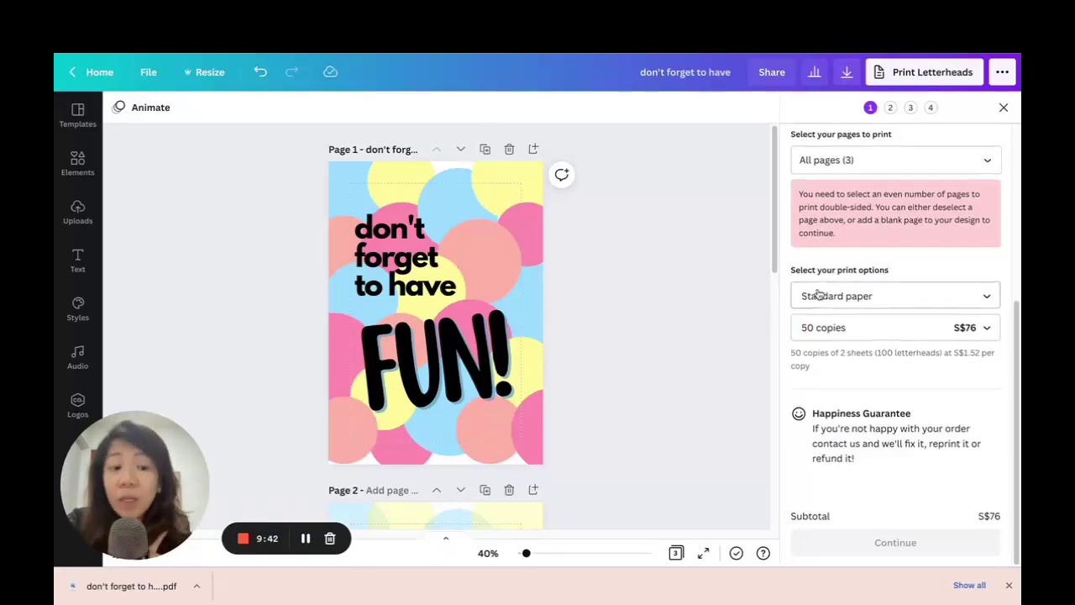
scroll(874, 278, "up", 5)
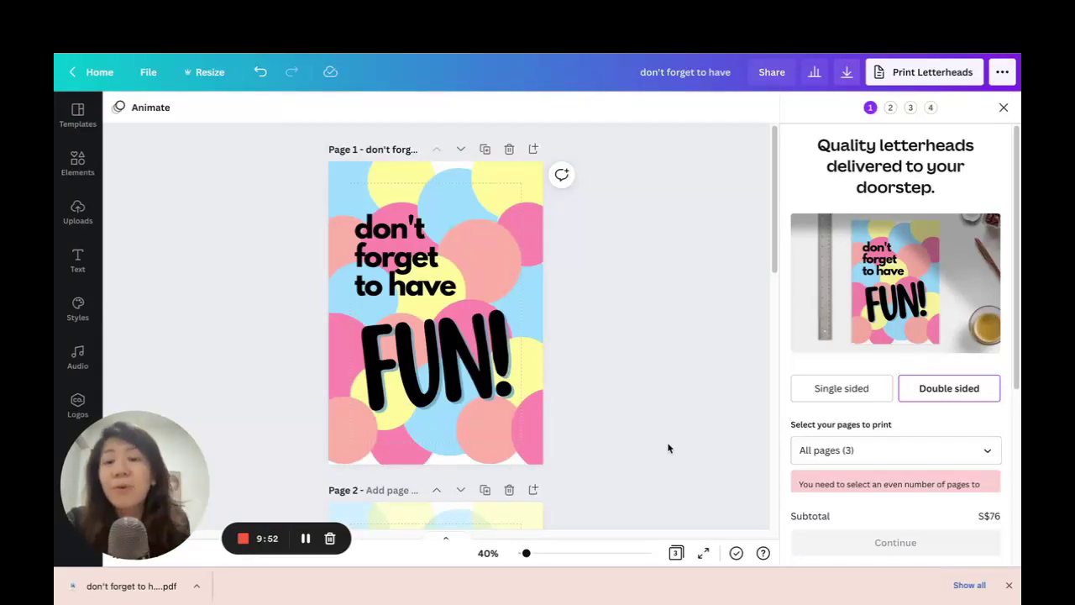
left_click(1003, 107)
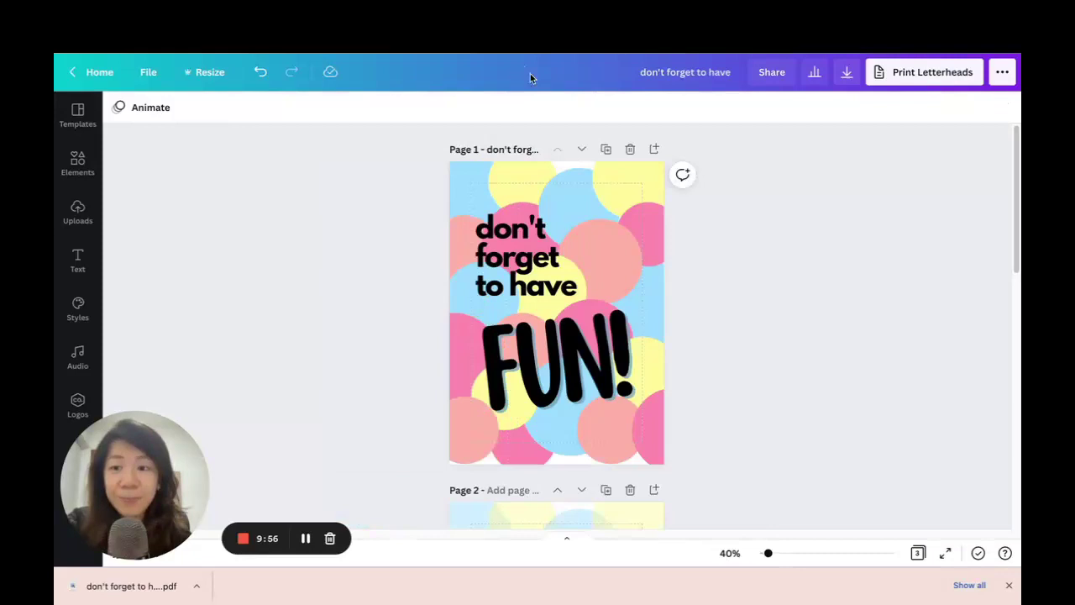
left_click(258, 74)
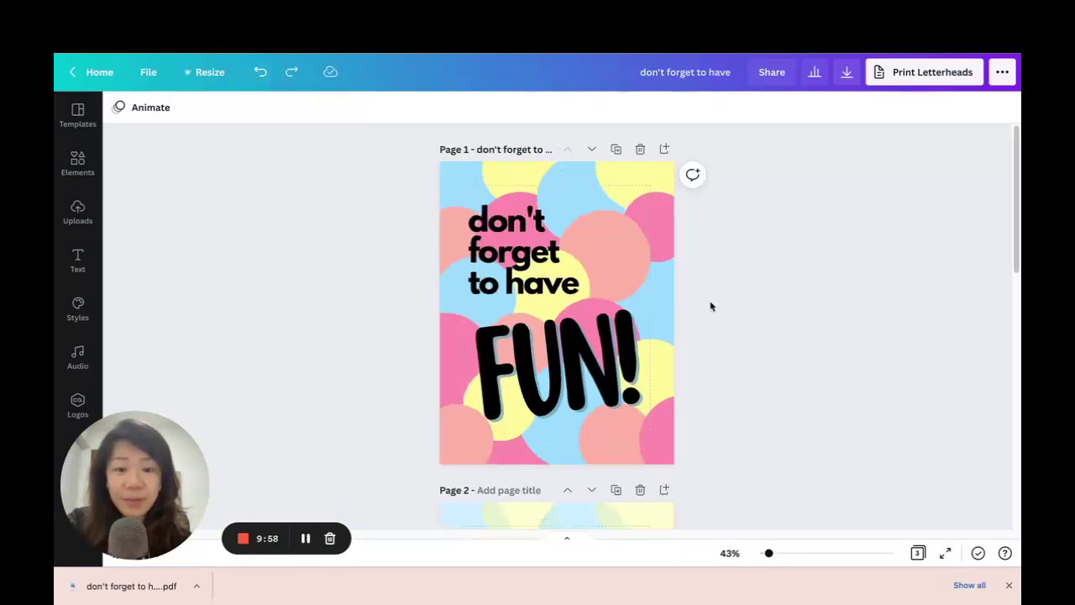
- Open the downloaded PDF and check how the whole page looks
left_click(180, 583)
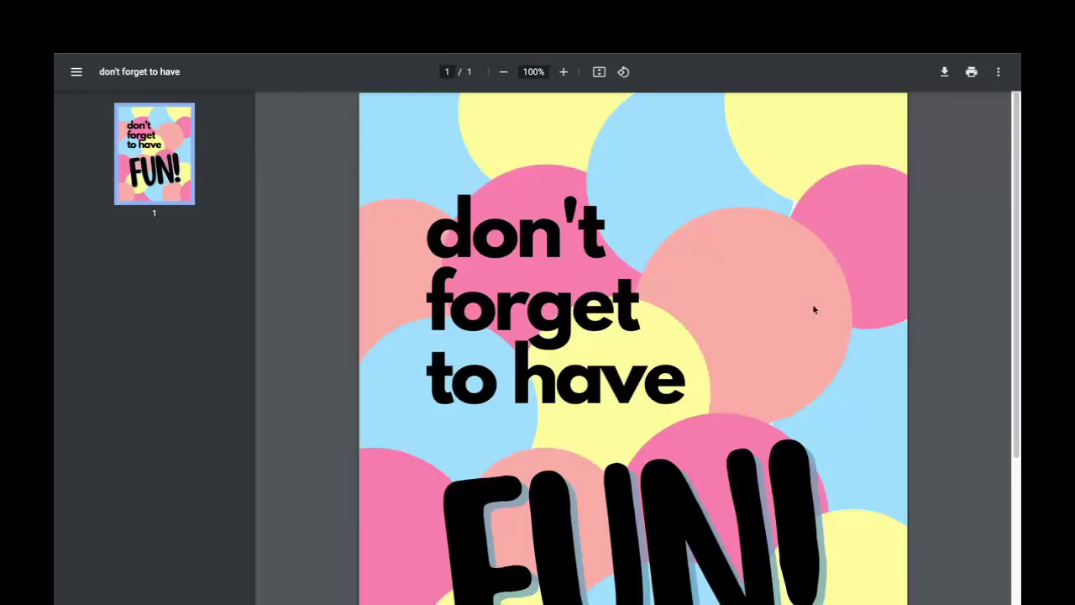
left_click(503, 72)
left_click(503, 72)
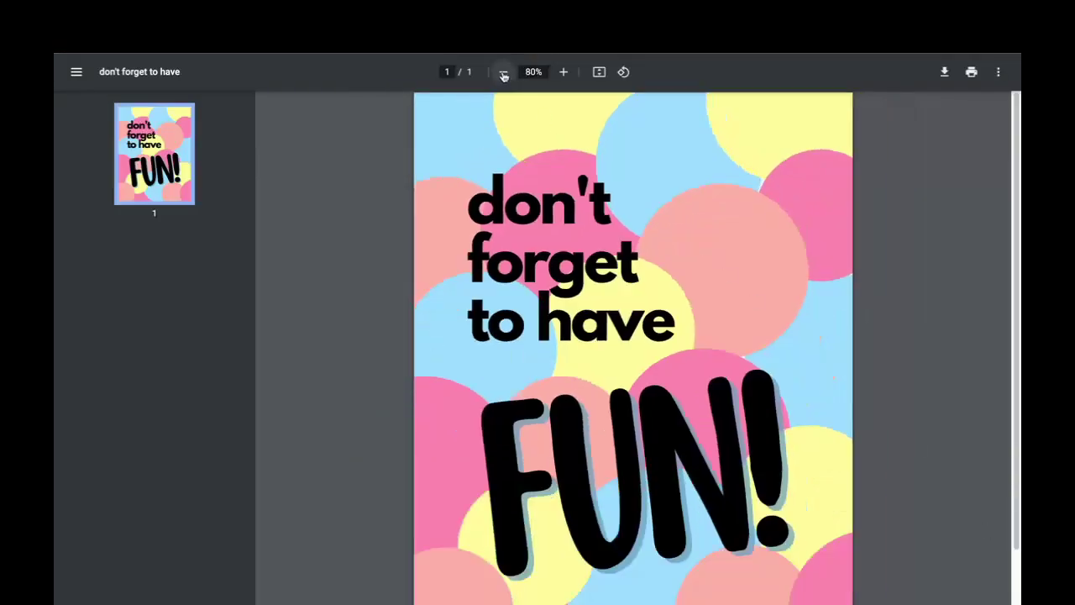
left_click(503, 72)
left_click(503, 71)
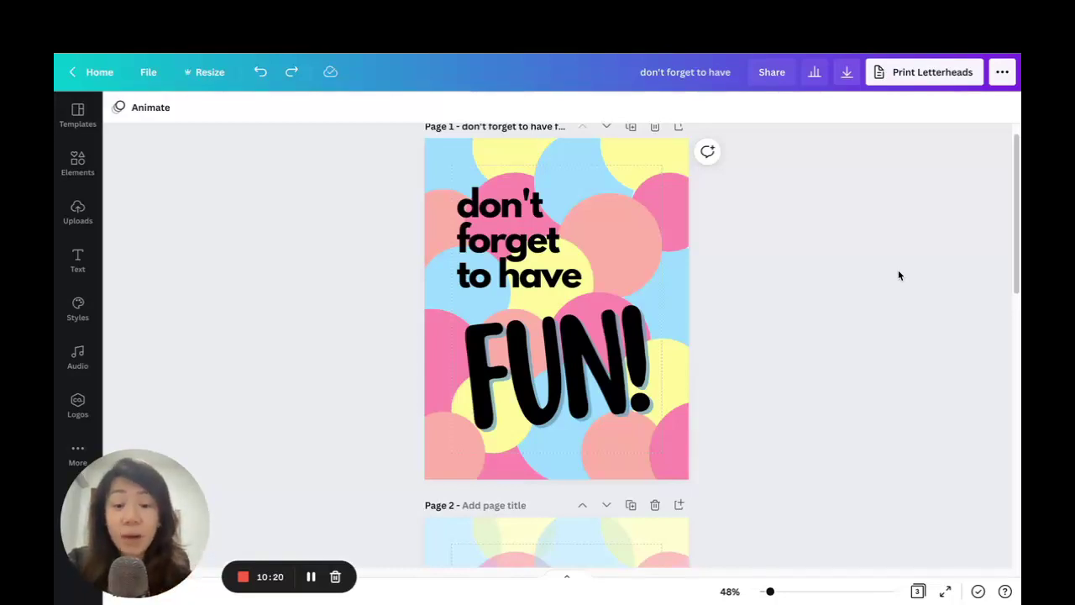
- Look through the design's three pages to compare the circle patterns at their different transparency levels
scroll(896, 275, "down", 4)
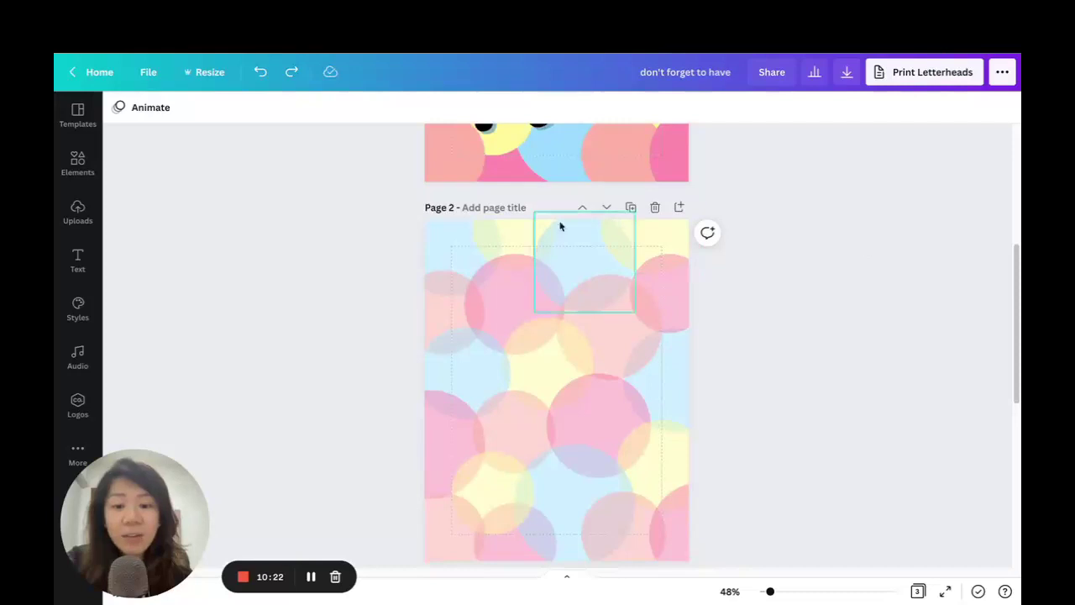
scroll(663, 266, "down", 1)
scroll(677, 239, "down", 4)
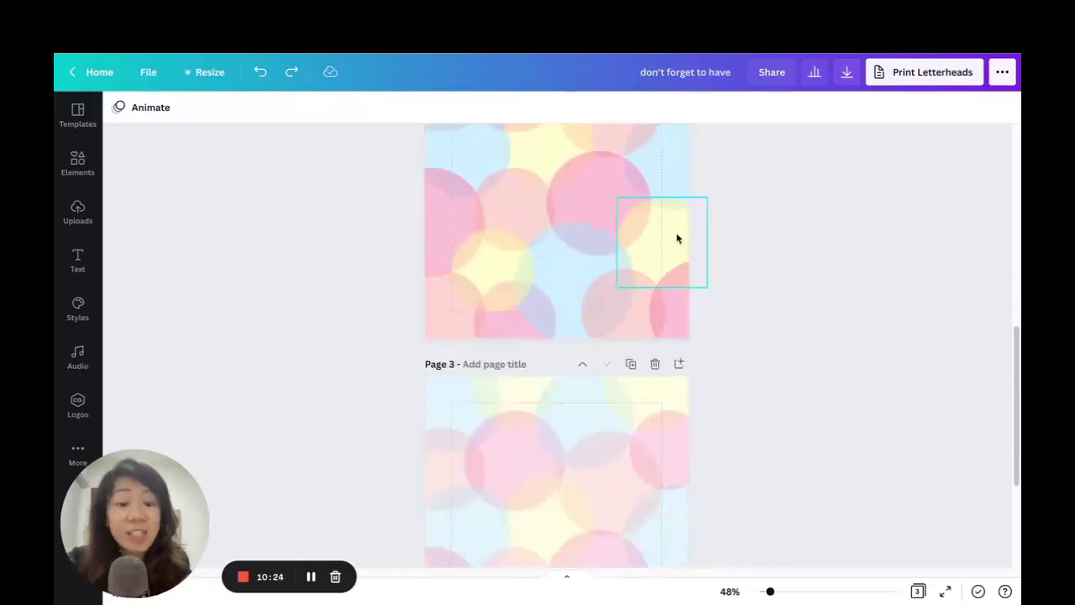
scroll(761, 247, "down", 3)
scroll(768, 272, "up", 7)
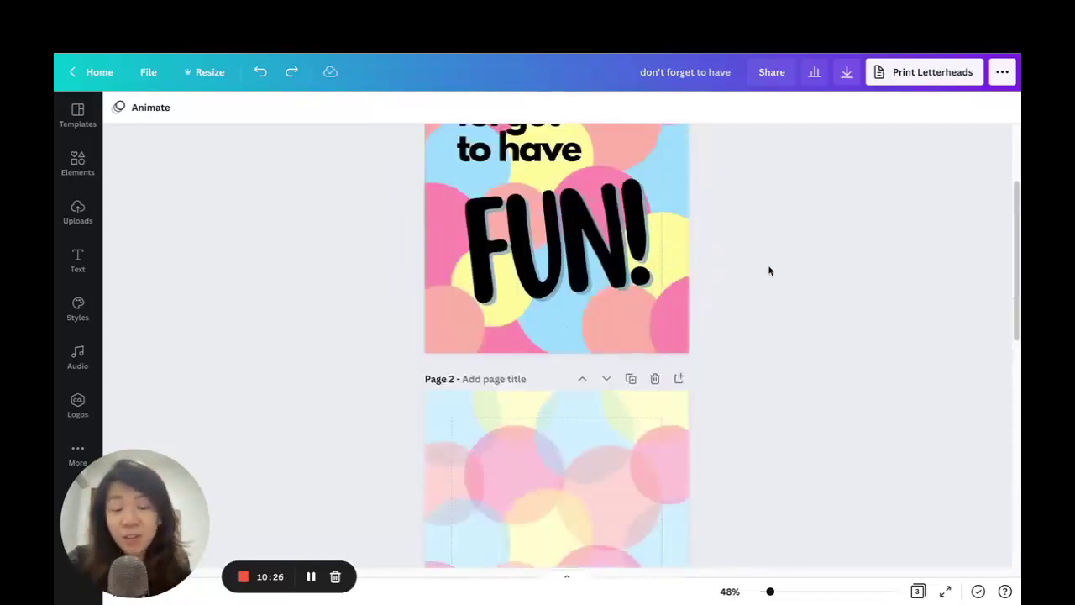
scroll(769, 270, "up", 2)
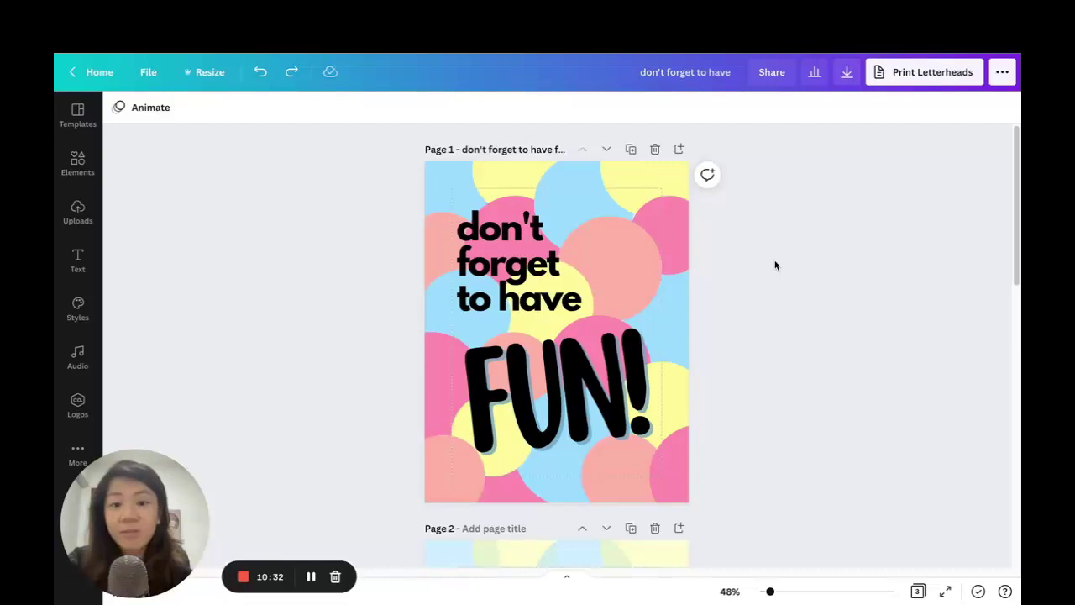
scroll(689, 211, "down", 4)
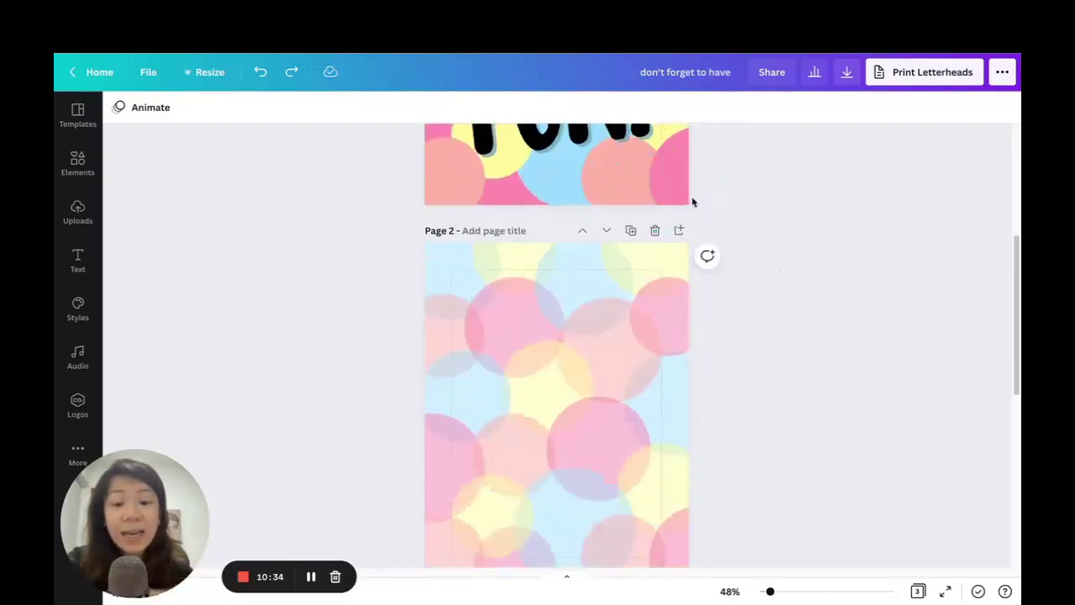
scroll(697, 197, "up", 3)
scroll(753, 185, "up", 2)
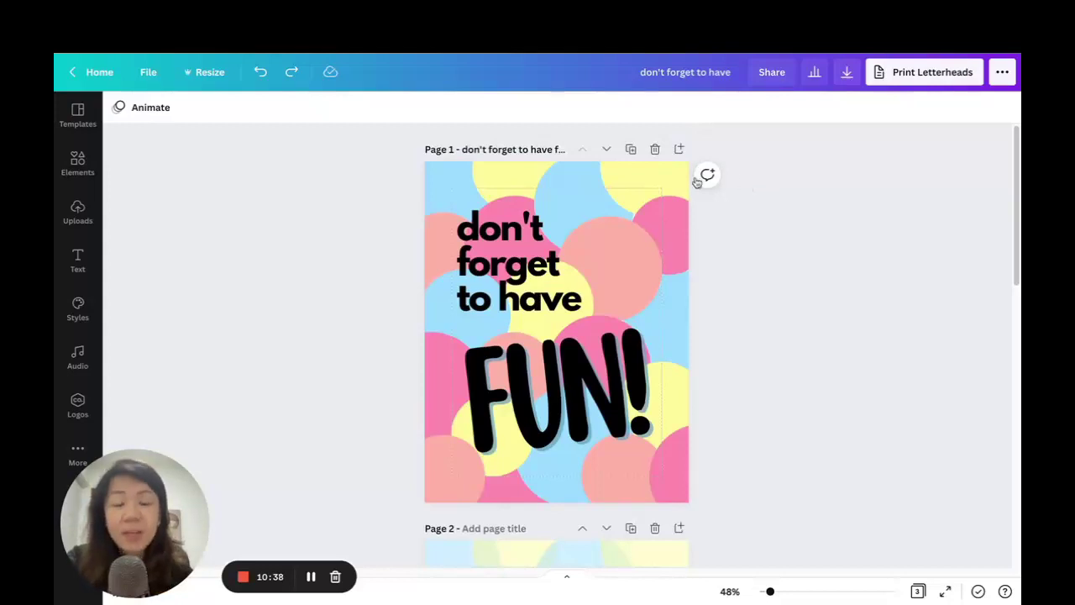
- Duplicate page 1 and delete both the "don't forget to have" and "FUN!" texts from the copy
left_click(630, 148)
left_click(491, 235)
key("Delete")
left_click(530, 366)
key("Delete")
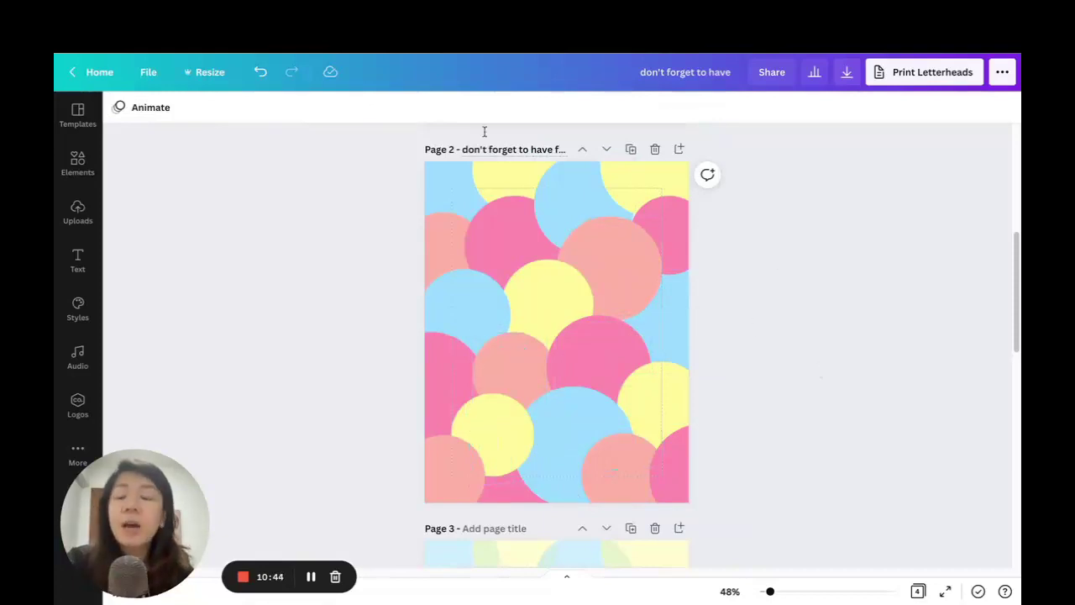
- Create a resized copy of the design at a custom size of 3600 × 3600 px
left_click(207, 75)
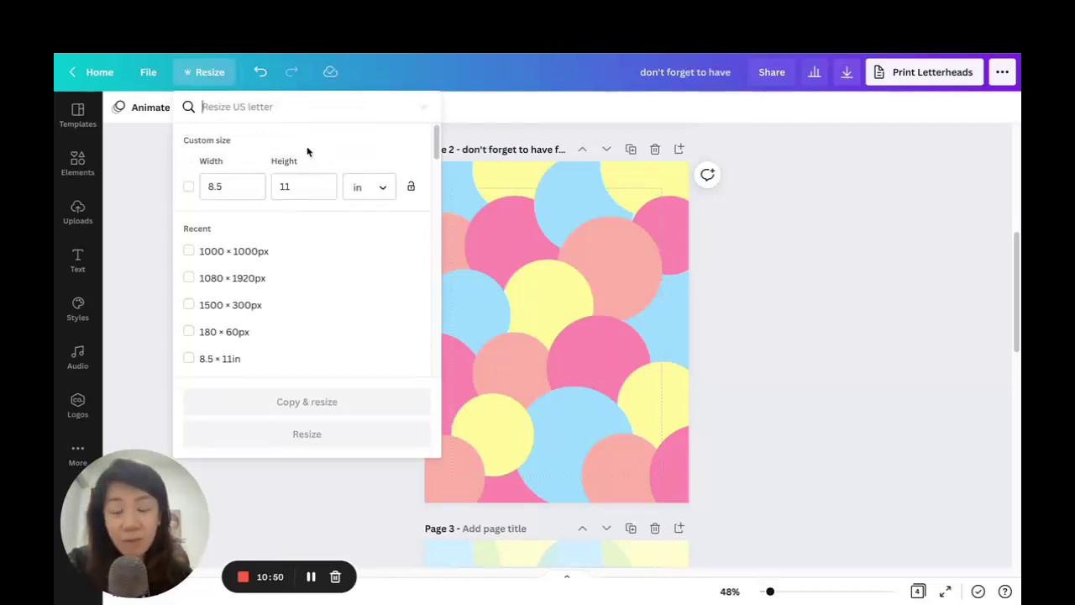
left_click(210, 186)
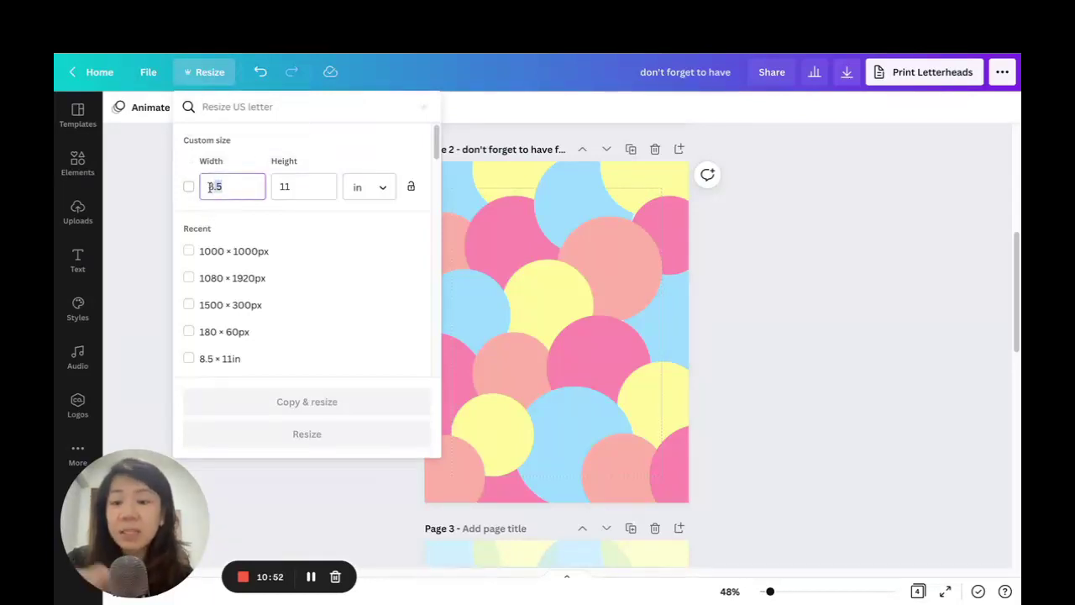
left_click(366, 187)
left_click(367, 160)
double_click(242, 186)
type("3600")
key("Tab")
type("35")
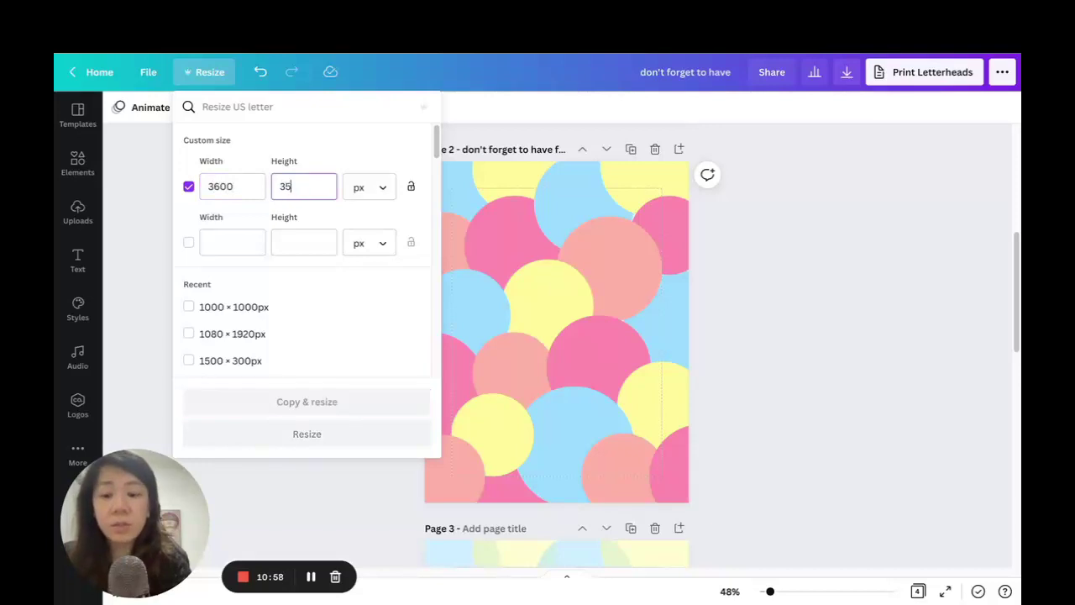
type("600")
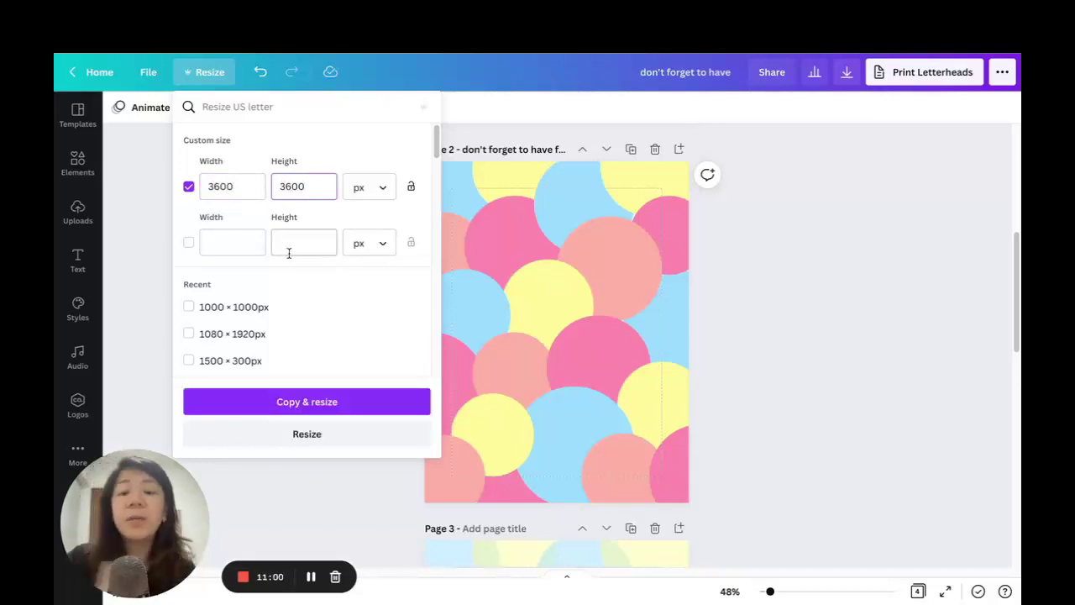
left_click(319, 403)
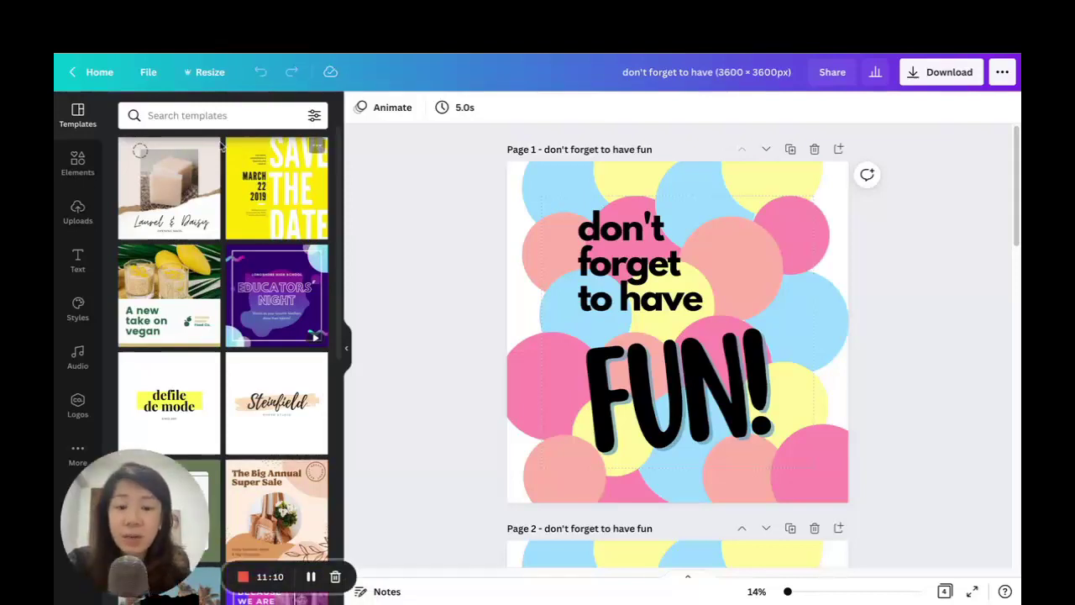
- Enlarge and reposition all the circles on page 2 together so the pattern fills the square page
scroll(865, 252, "down", 5)
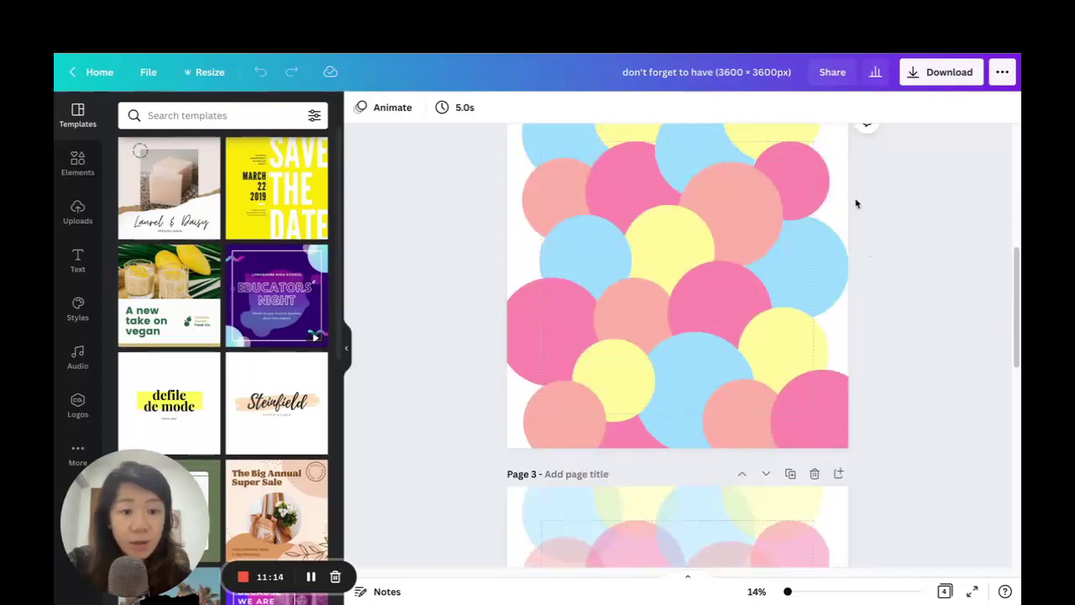
scroll(917, 250, "up", 1)
scroll(916, 249, "up", 1)
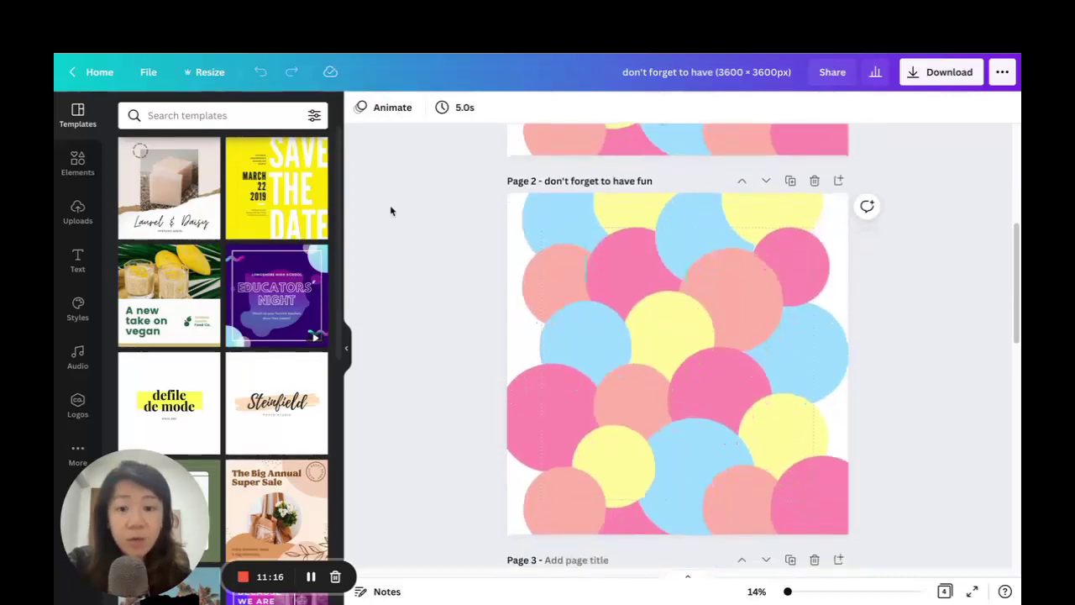
key("ctrl+a")
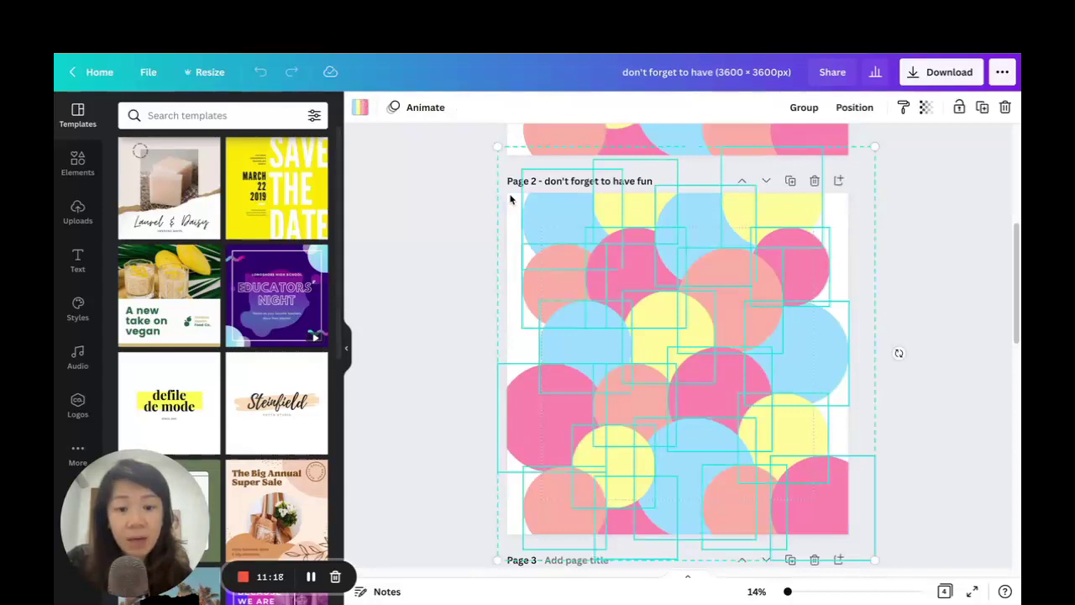
left_click_drag(491, 148, 465, 130)
scroll(900, 257, "down", 1)
left_click_drag(871, 483, 937, 527)
scroll(745, 308, "up", 5)
left_click_drag(462, 249, 417, 229)
scroll(931, 319, "down", 4)
mouse_move(732, 307)
left_mouse_down()
mouse_move(751, 330)
mouse_move(736, 339)
mouse_move(738, 320)
left_mouse_up()
left_click(952, 252)
- Move and enlarge the pink circle at page 2's upper right edge slightly up and left among its neighbours
left_click(826, 216)
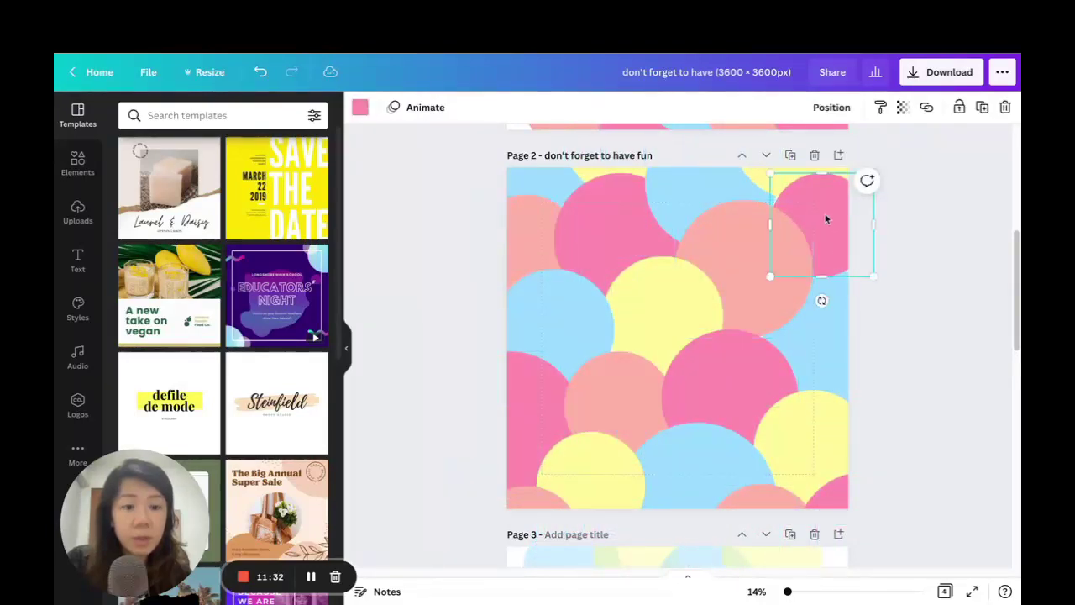
left_click_drag(840, 243, 818, 228)
left_click(914, 291)
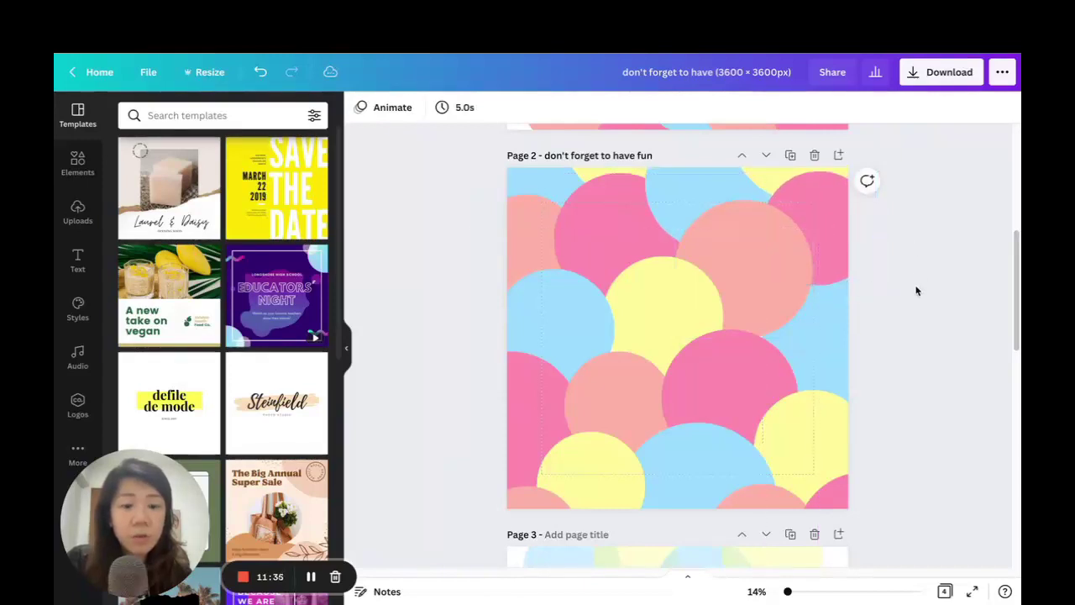
left_click(829, 328)
left_click(500, 170)
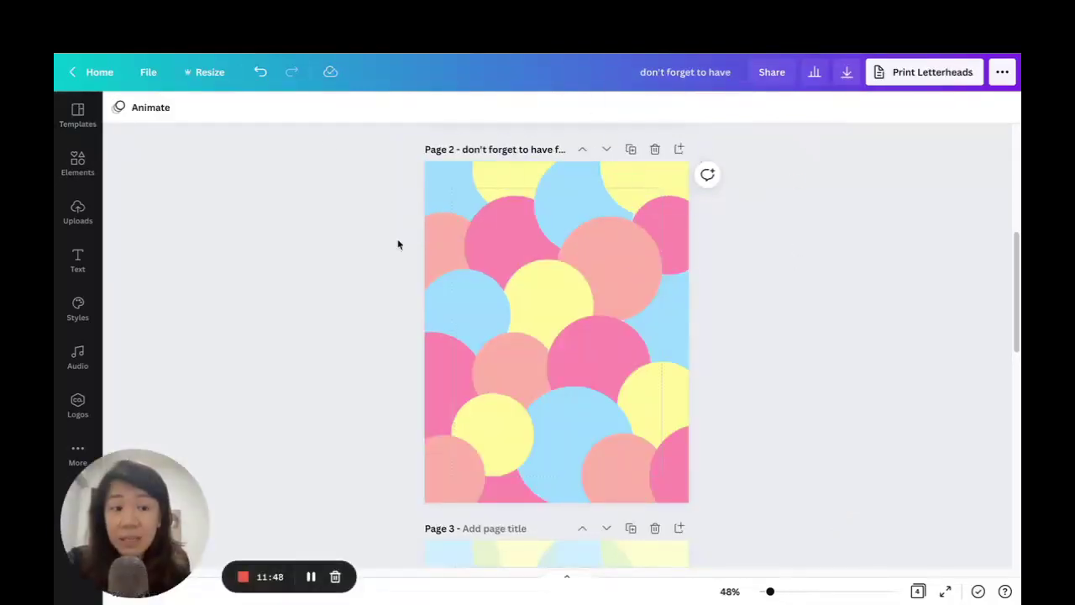
- Create a new blank design at a custom size of 3600 × 3600 px
left_click(147, 71)
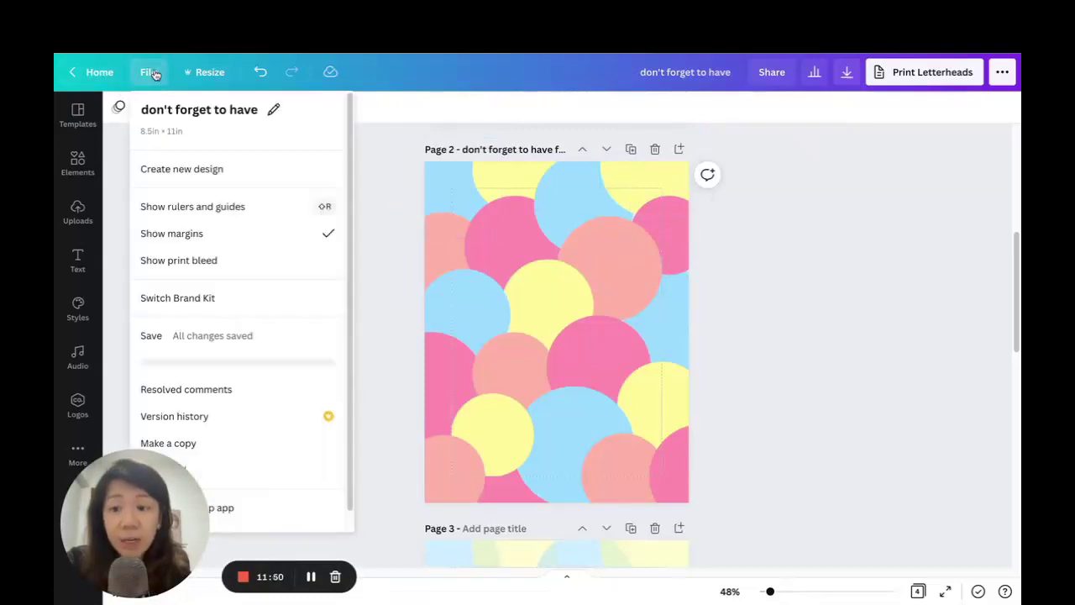
left_click(203, 172)
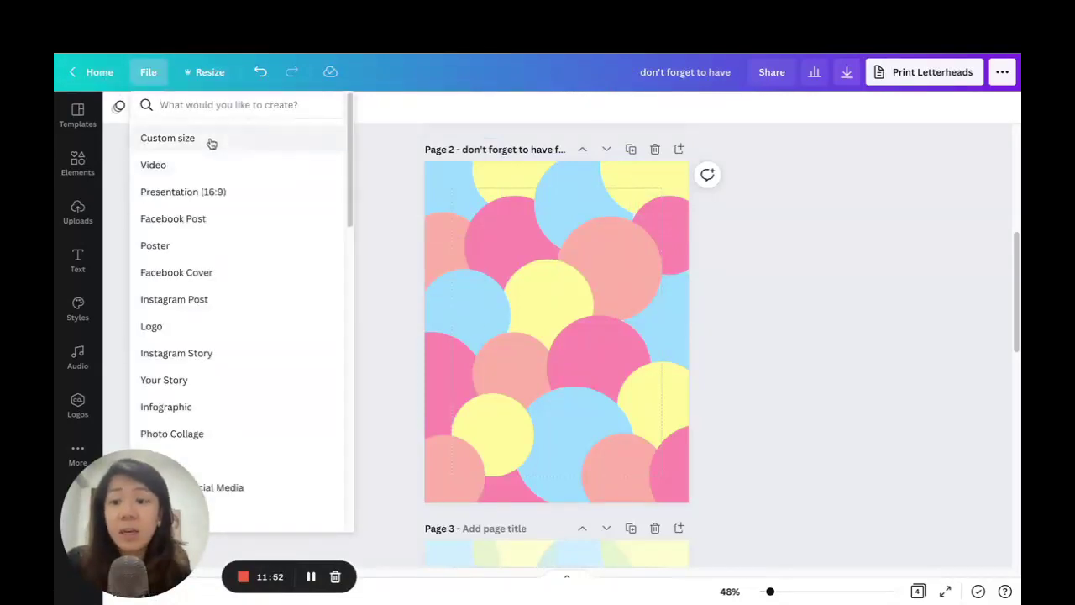
left_click(210, 139)
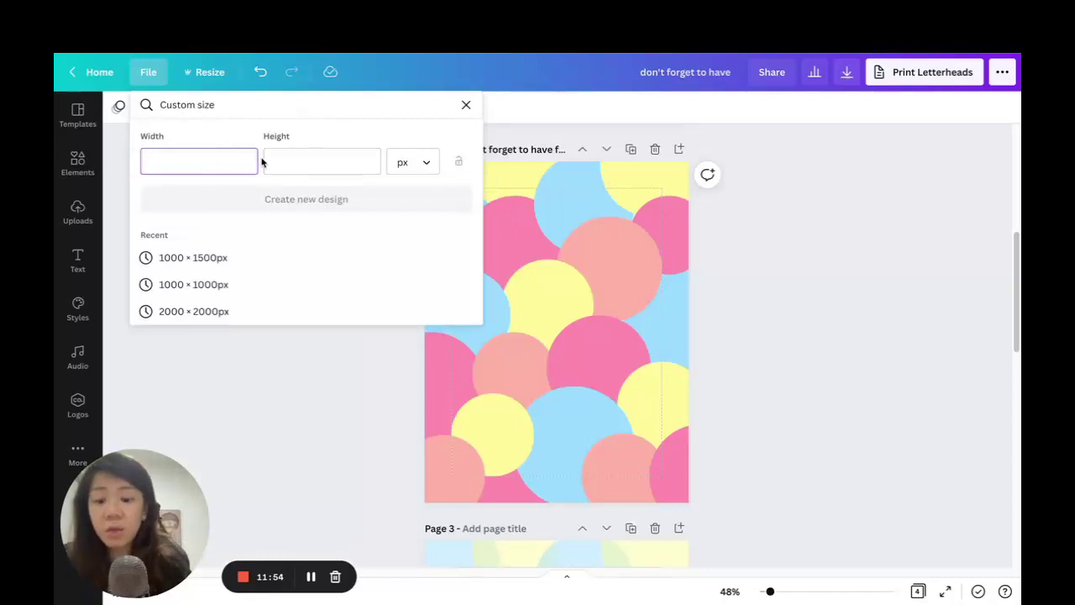
key("Tab")
type("3600")
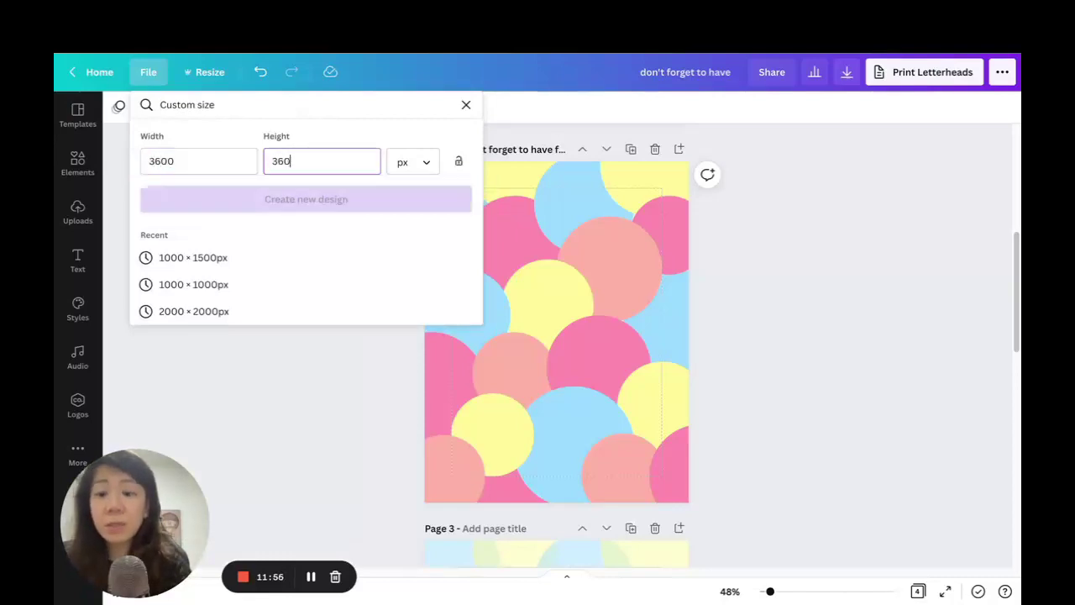
left_click(324, 199)
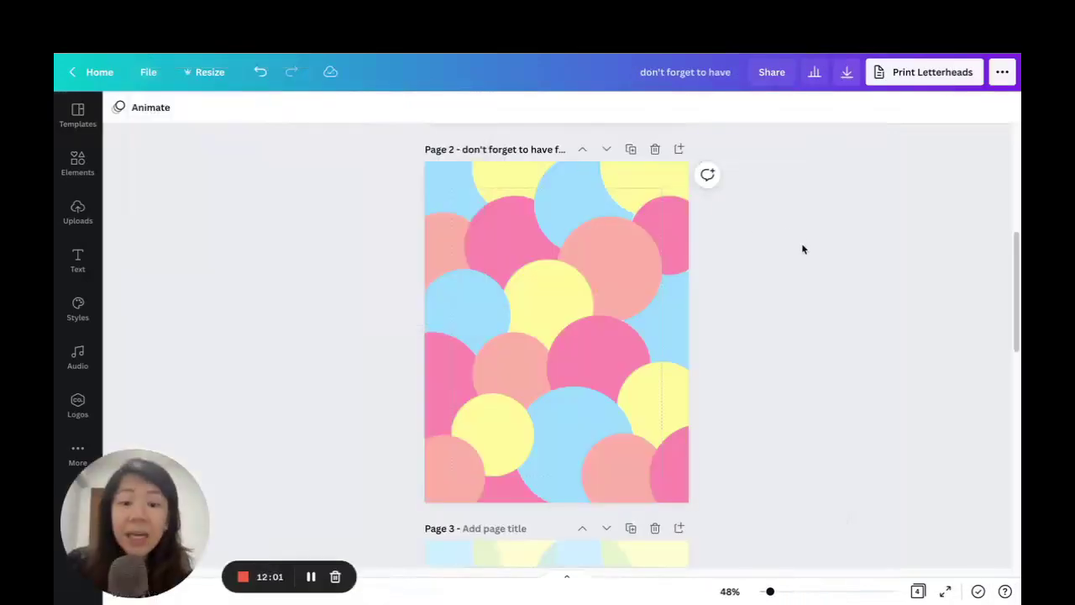
- Group all the circles on page 2 of the 8.5 × 11 in design for copying
scroll(803, 249, "down", 1)
scroll(804, 252, "up", 3)
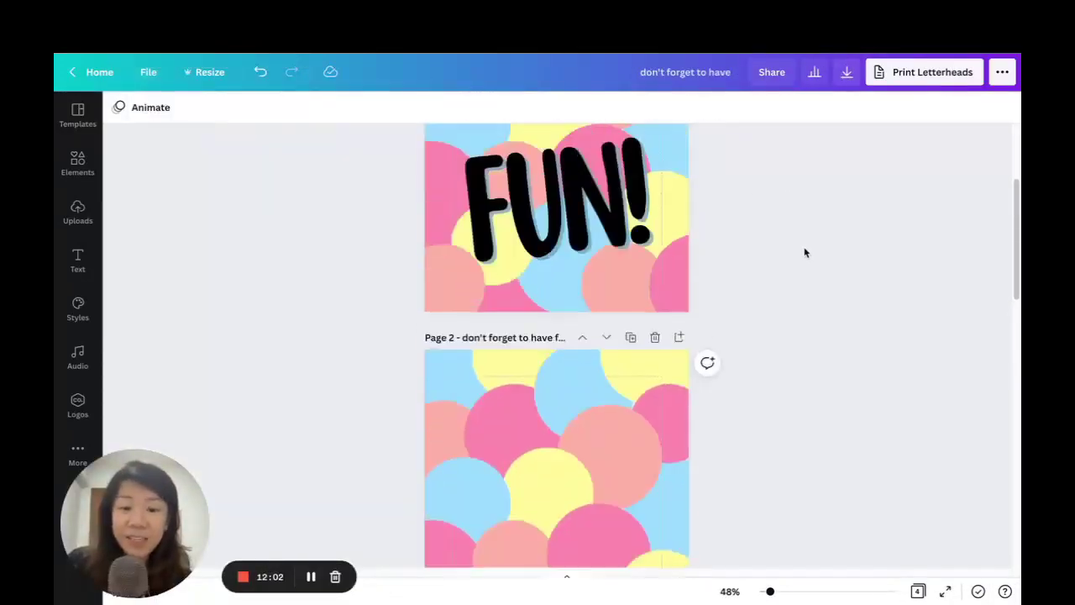
scroll(803, 252, "down", 3)
left_click(625, 259)
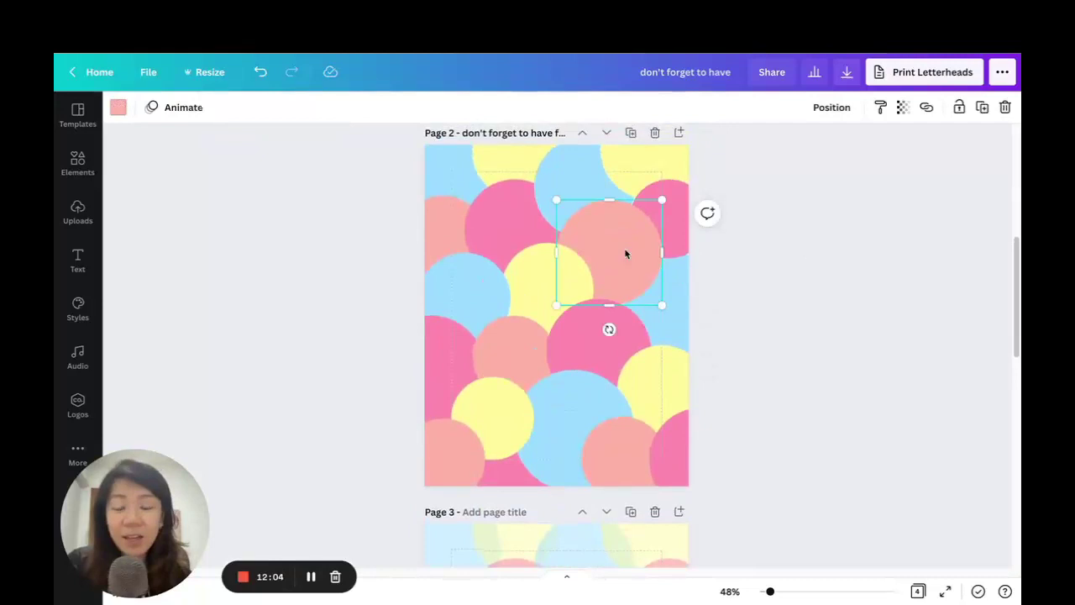
key("ctrl+a")
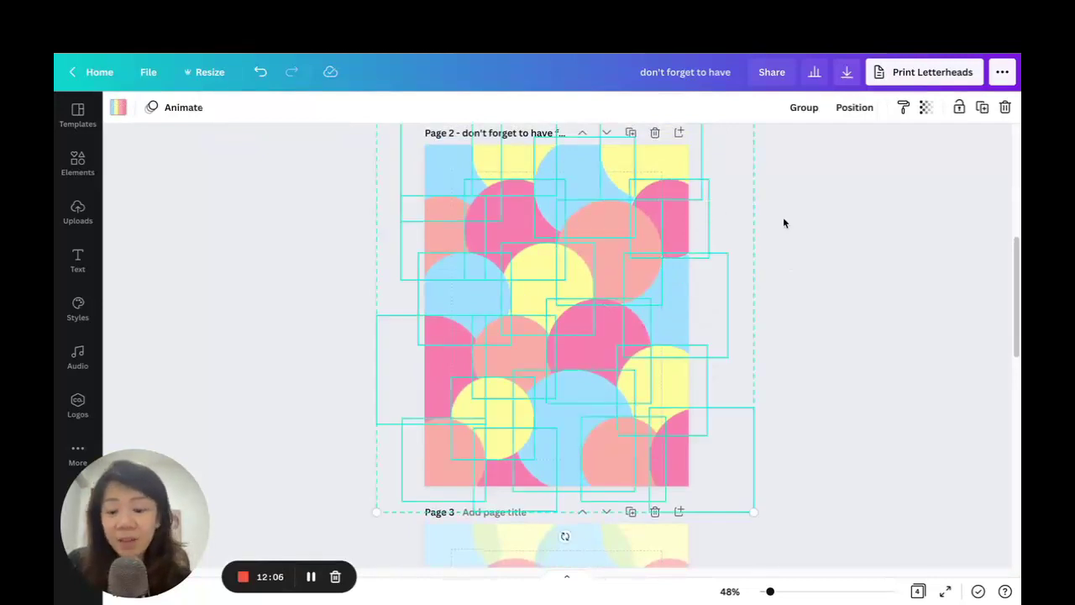
left_click(804, 108)
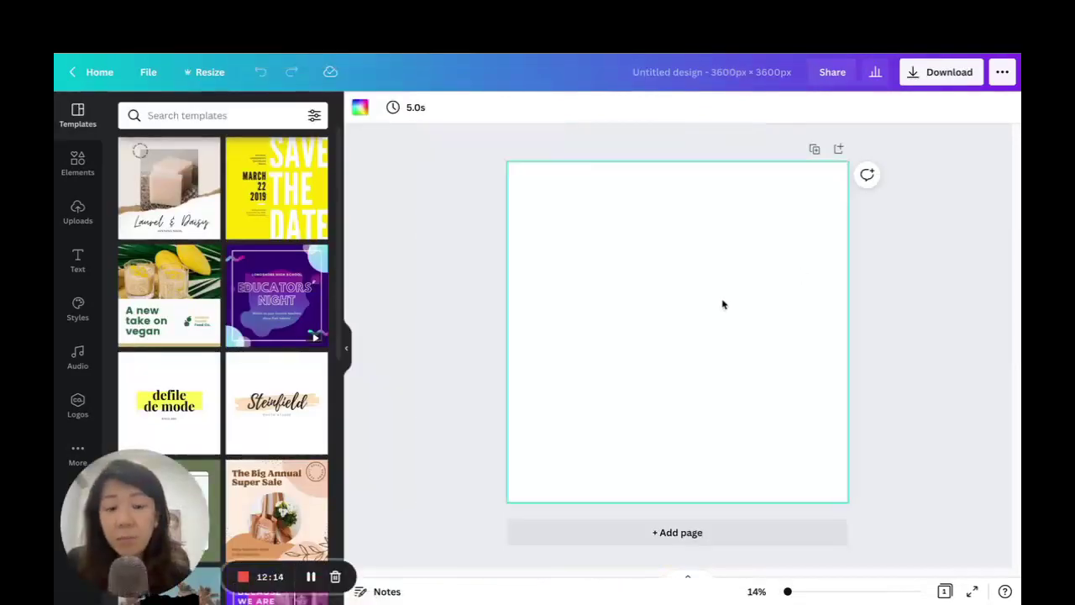
- Paste the circle group into the blank 3600 × 3600 px design, then enlarge and position it so the pattern fills the page
key("ctrl+v")
left_click_drag(616, 281, 843, 529)
left_click_drag(507, 162, 424, 124)
left_click_drag(858, 542, 944, 603)
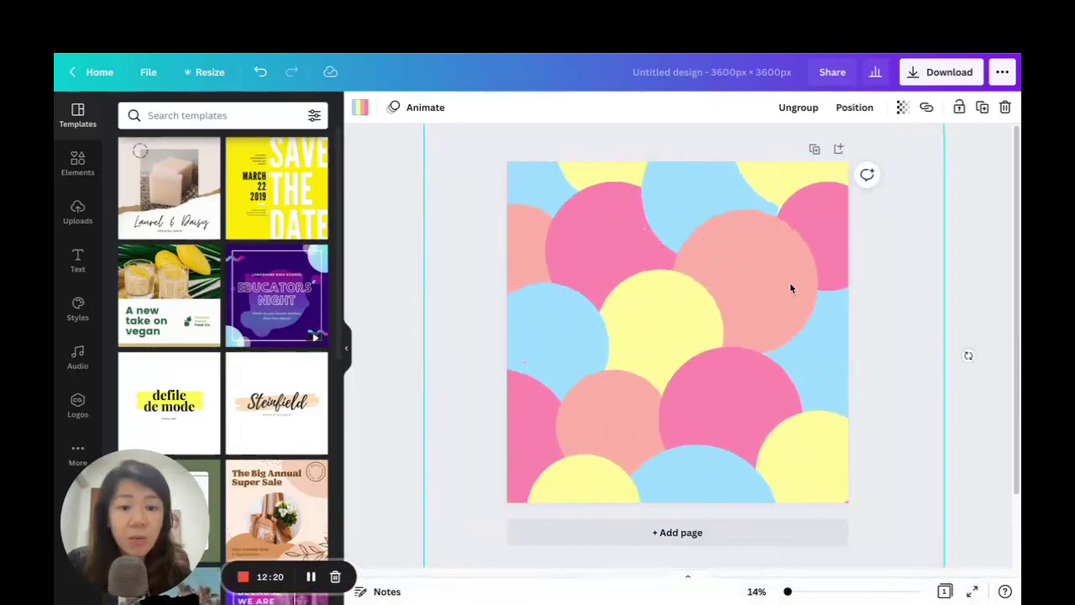
left_click(754, 268)
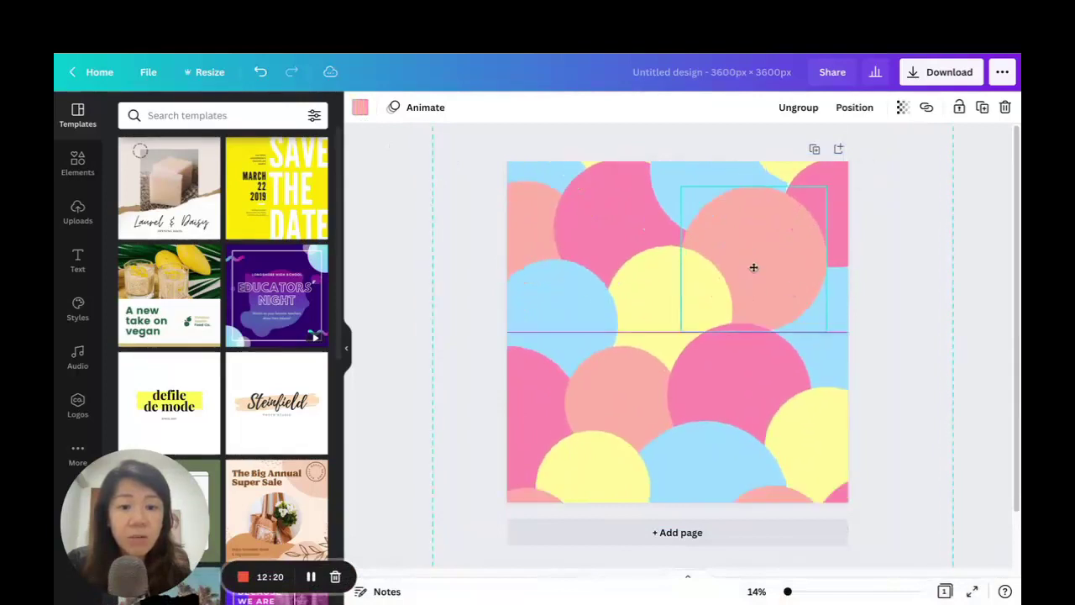
left_click(970, 201)
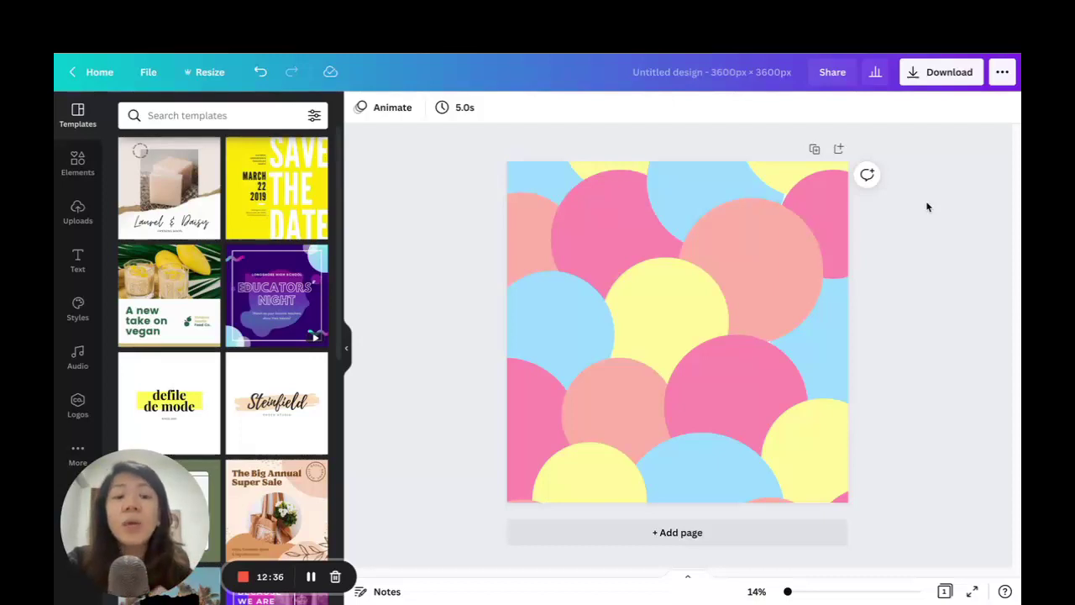
- Ungroup the circles and slightly enlarge the pink circle at the page's upper right edge toward its upper left
left_click(739, 244)
left_click(799, 107)
left_click(902, 219)
left_click(840, 221)
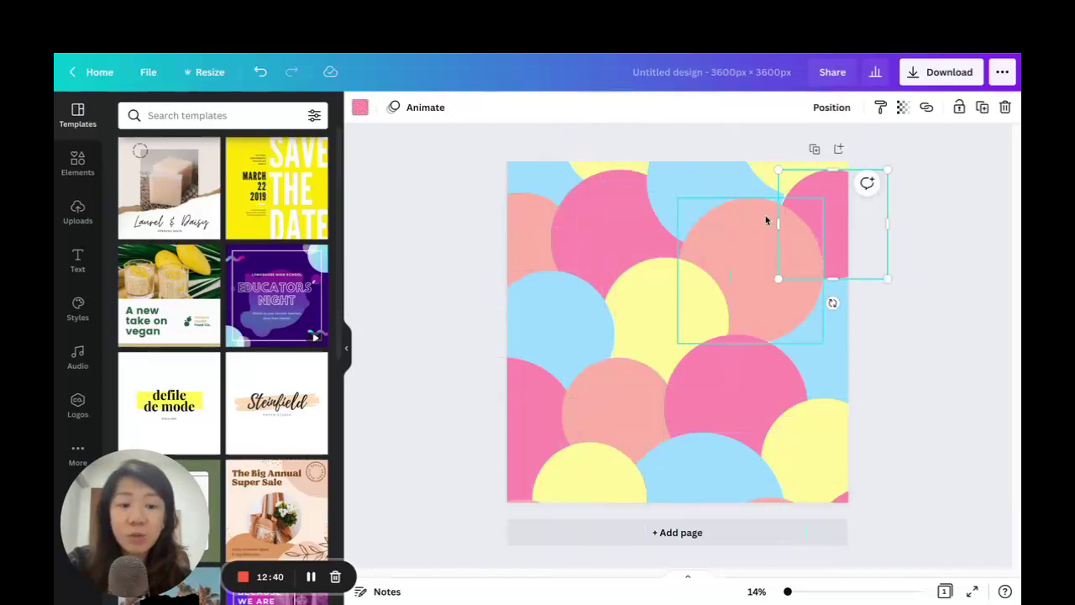
left_click_drag(782, 171, 772, 168)
left_click(941, 240)
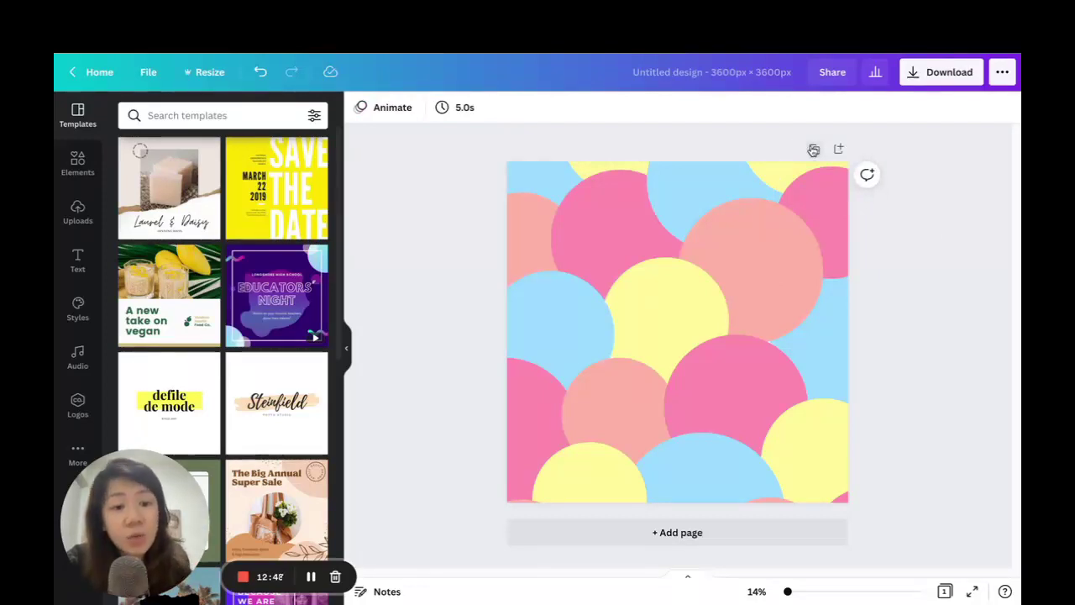
- Duplicate the page and recolour the copy with the Cosmic Flair palette, shuffling its colours into a purple, magenta and pale lilac mix
left_click(813, 151)
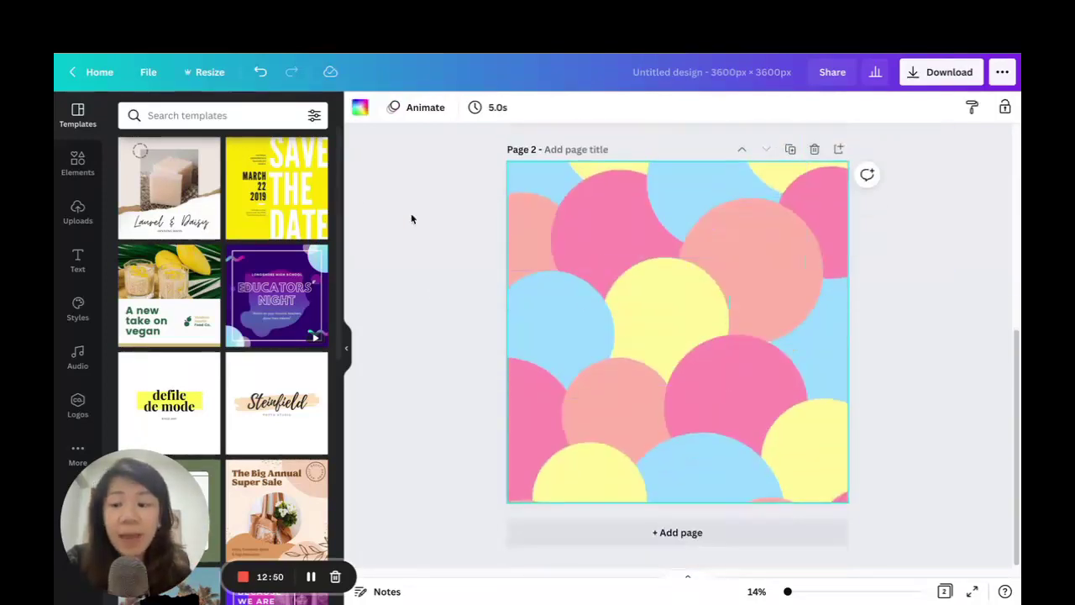
left_click(78, 309)
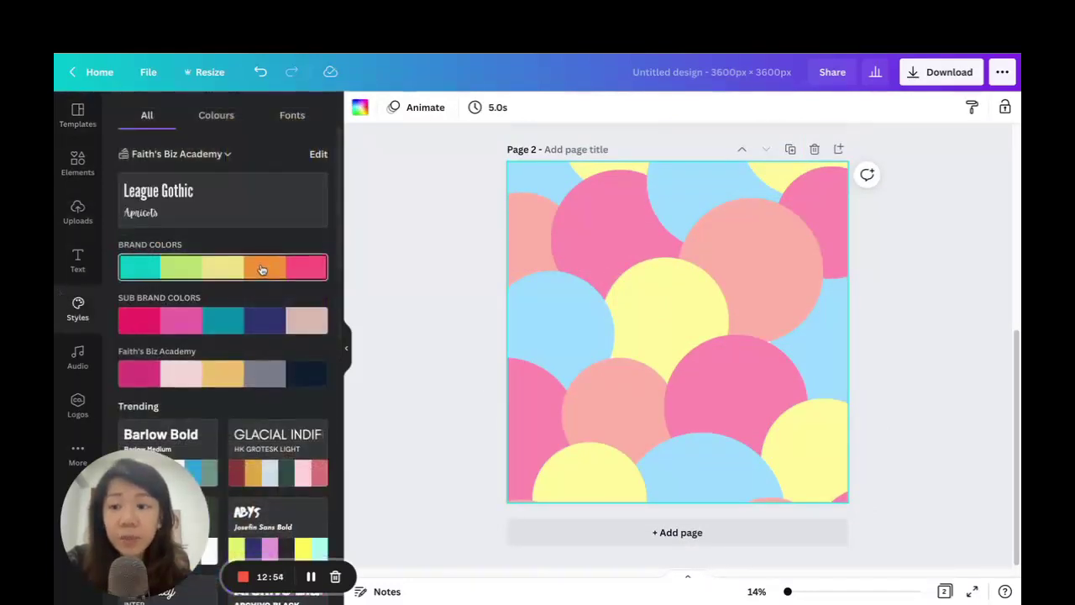
scroll(262, 270, "down", 3)
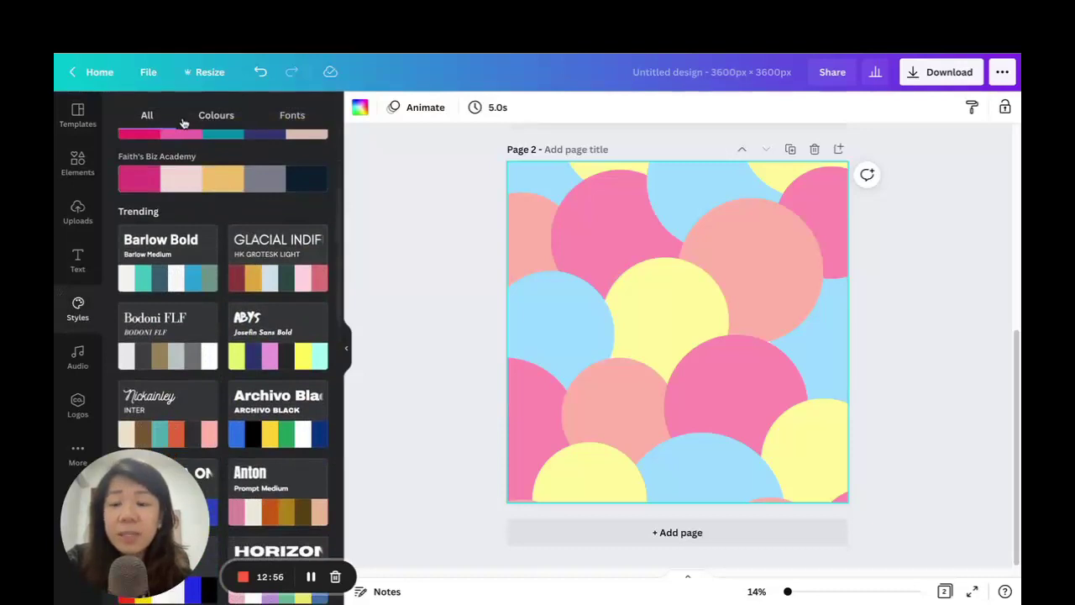
scroll(251, 243, "down", 2)
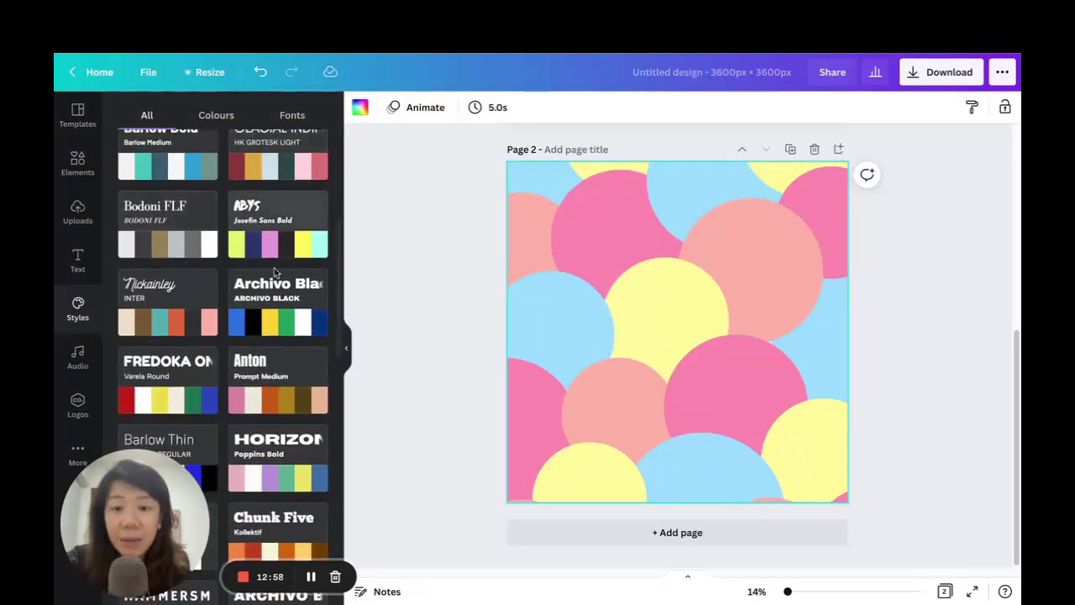
left_click(220, 115)
scroll(237, 238, "down", 4)
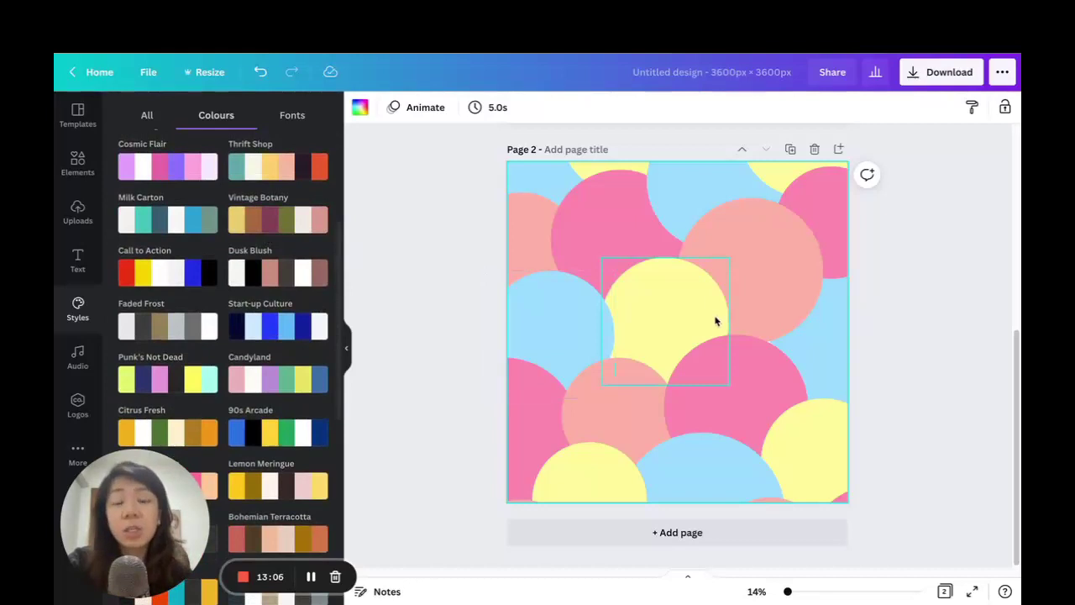
left_click(165, 171)
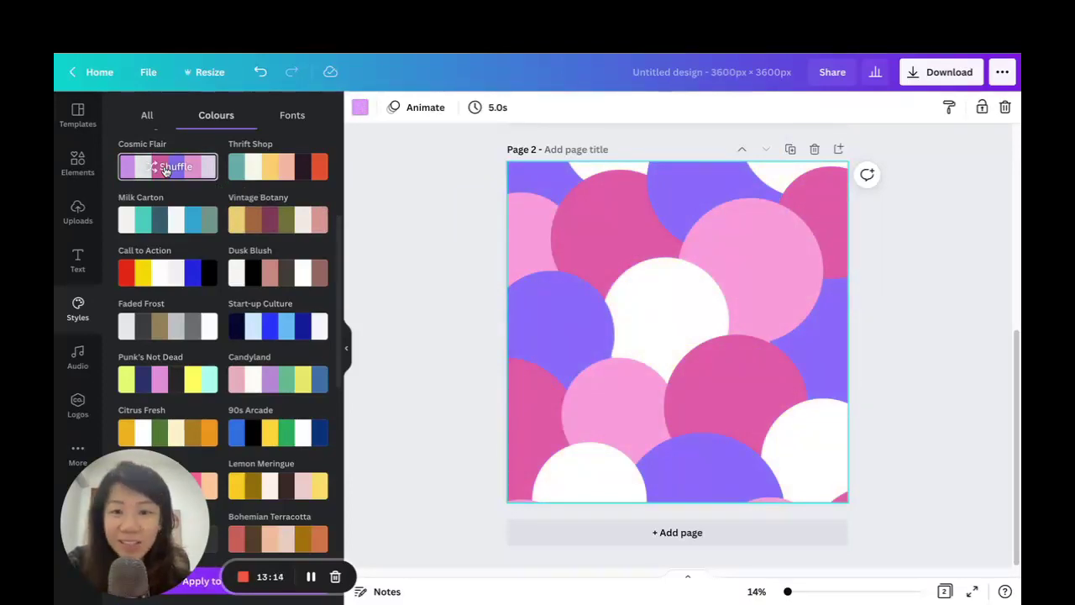
scroll(168, 176, "up", 1)
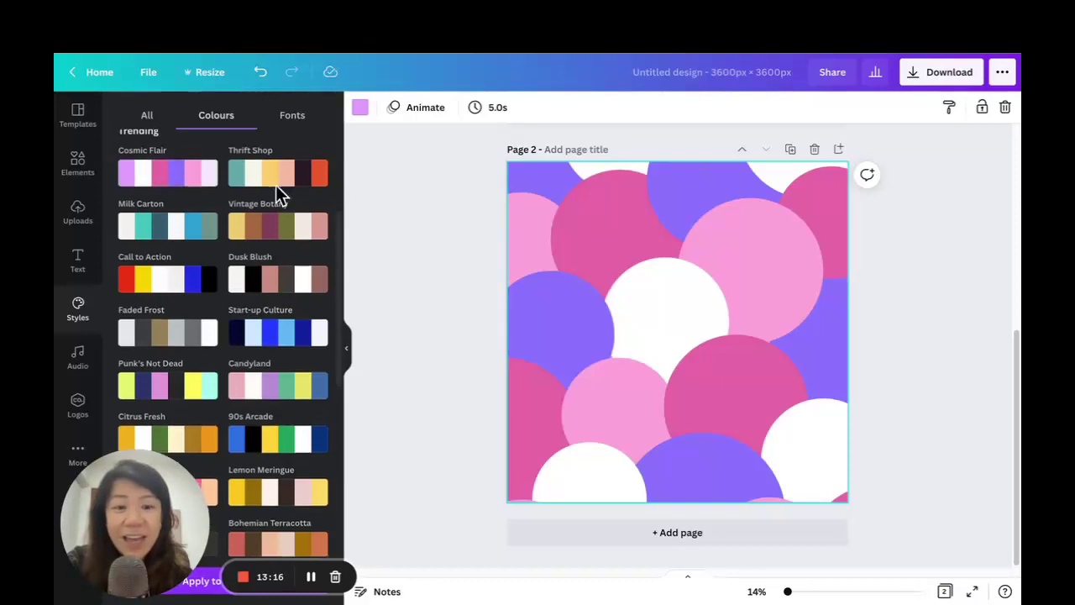
left_click(164, 196)
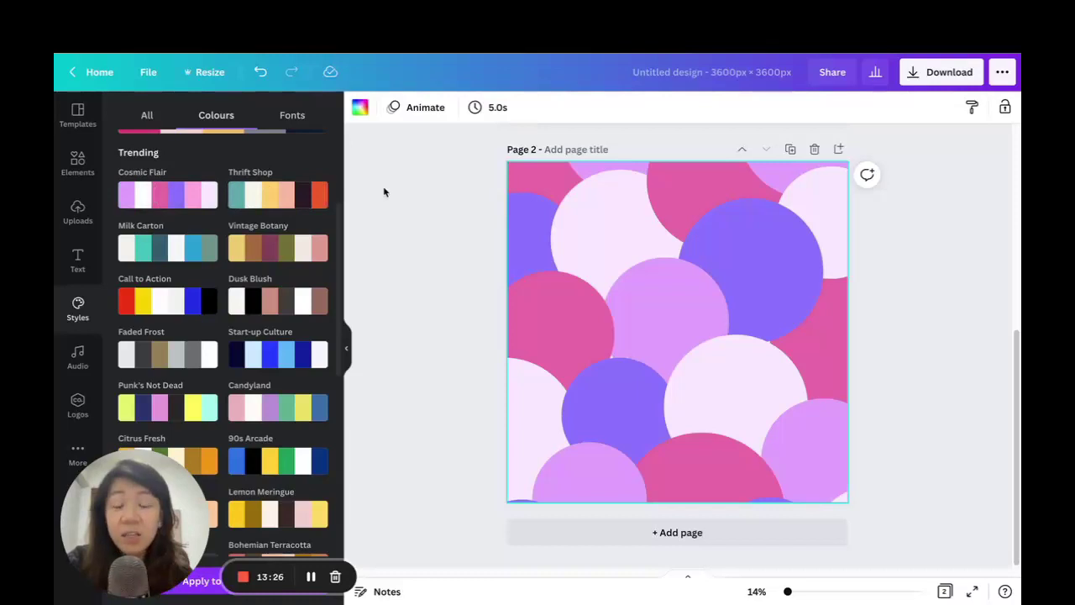
- Duplicate page 2 and then its copy, shuffling the Cosmic Flair palette on pages 3 and 4 for two more colour variations
left_click(791, 150)
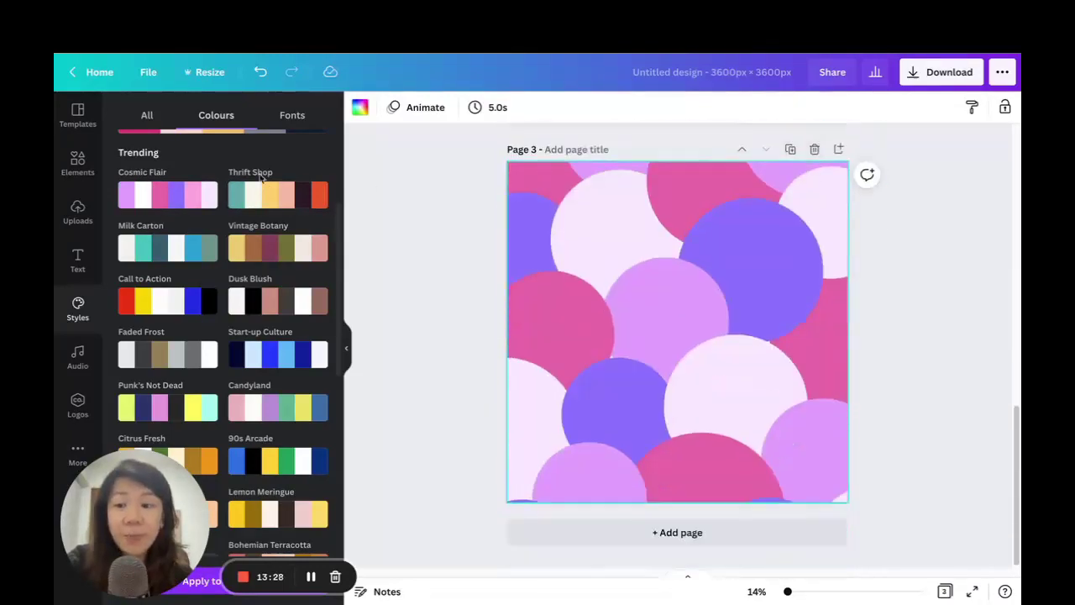
left_click(166, 199)
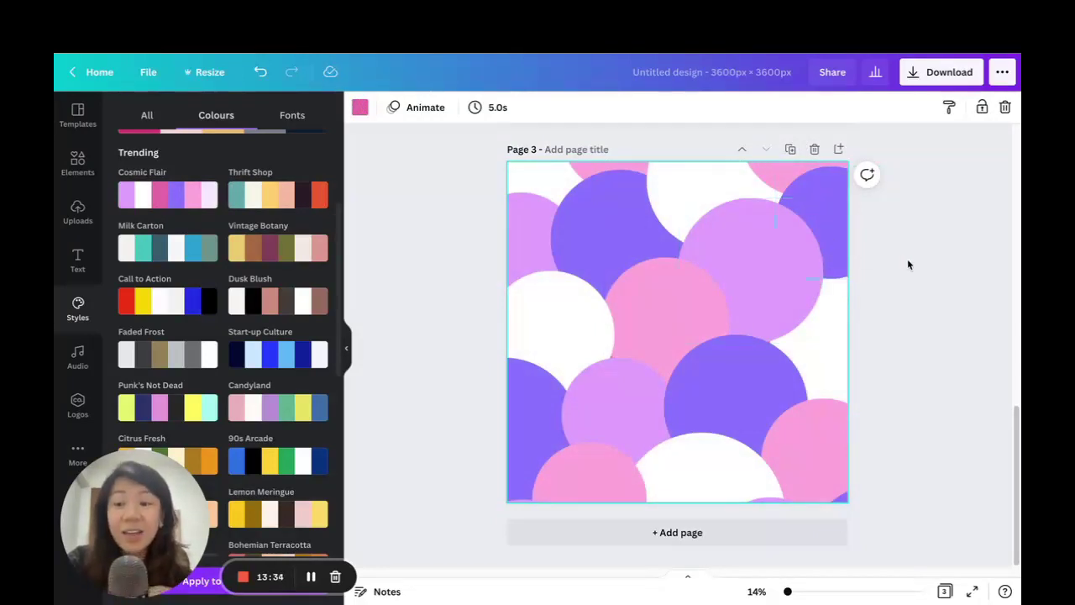
left_click(790, 150)
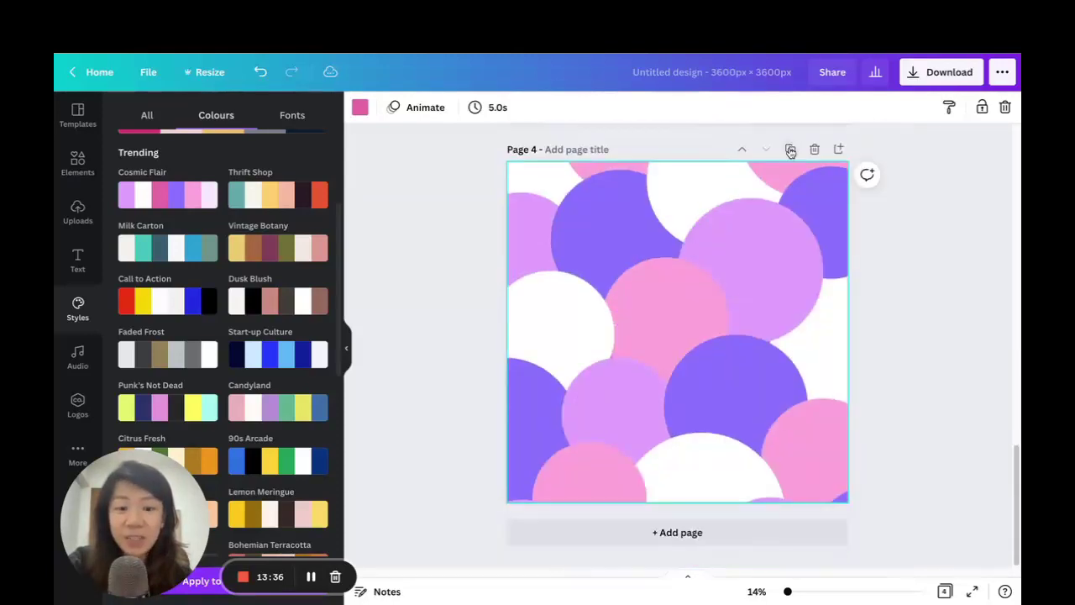
left_click(168, 198)
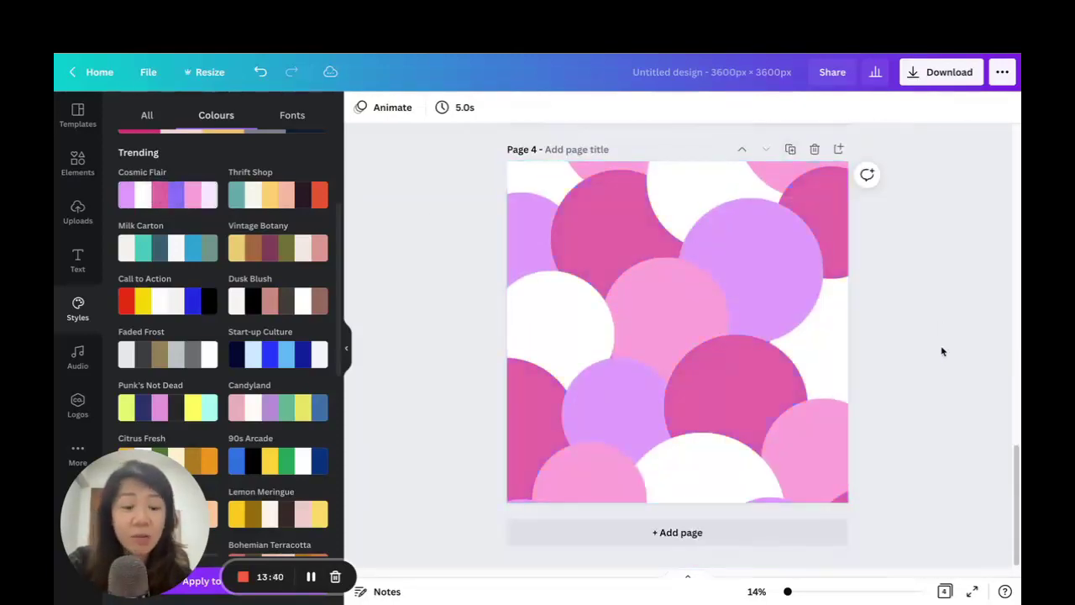
- Show all pages in grid view and compare the colour variations of the circle pattern
left_click(945, 593)
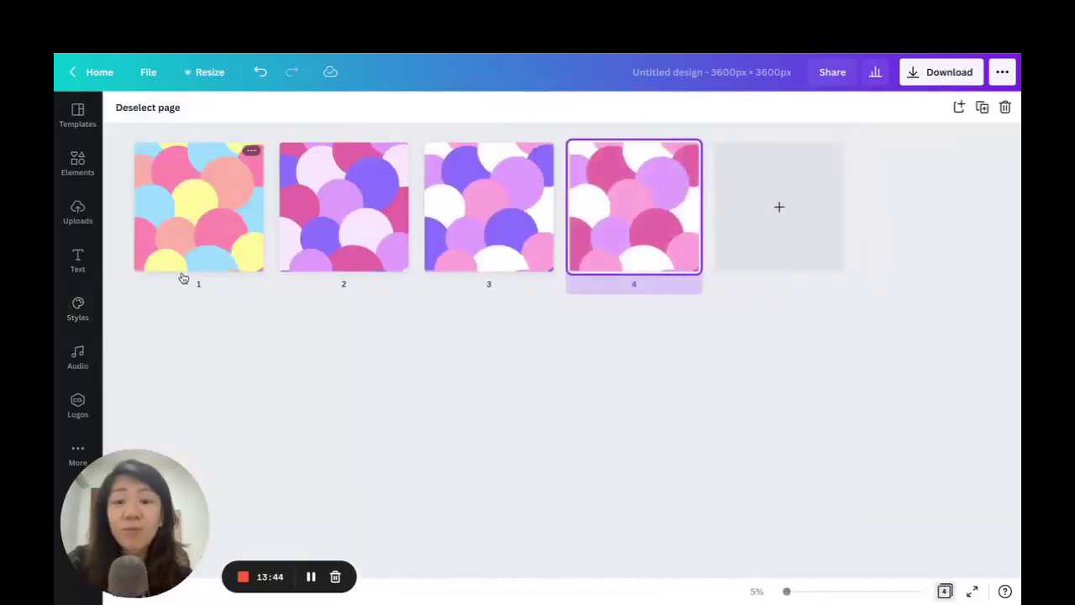
left_click(266, 333)
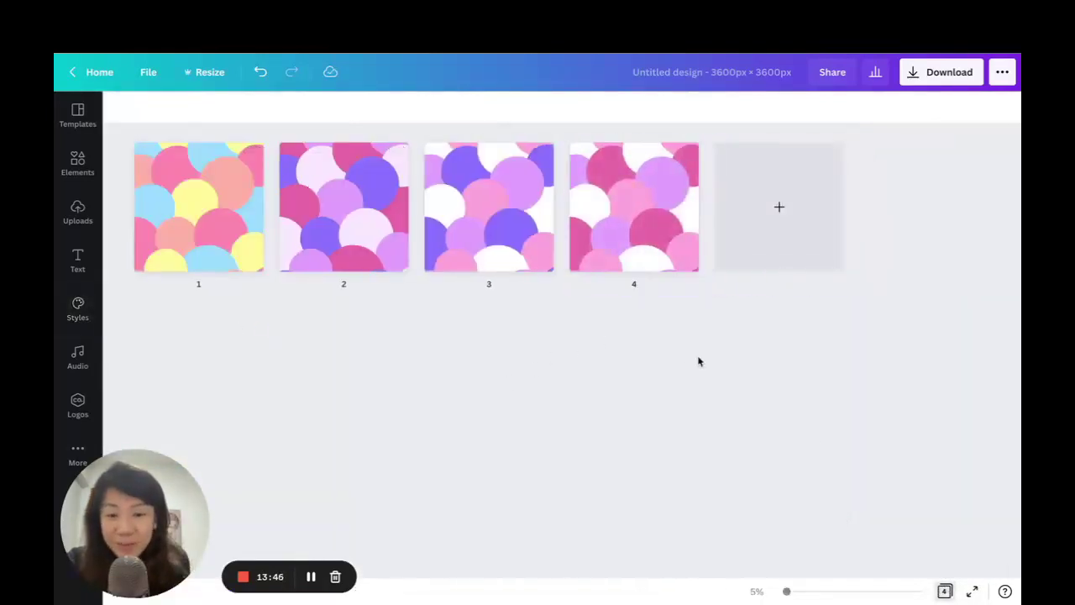
left_click(348, 207)
left_click(512, 198)
left_click(647, 211)
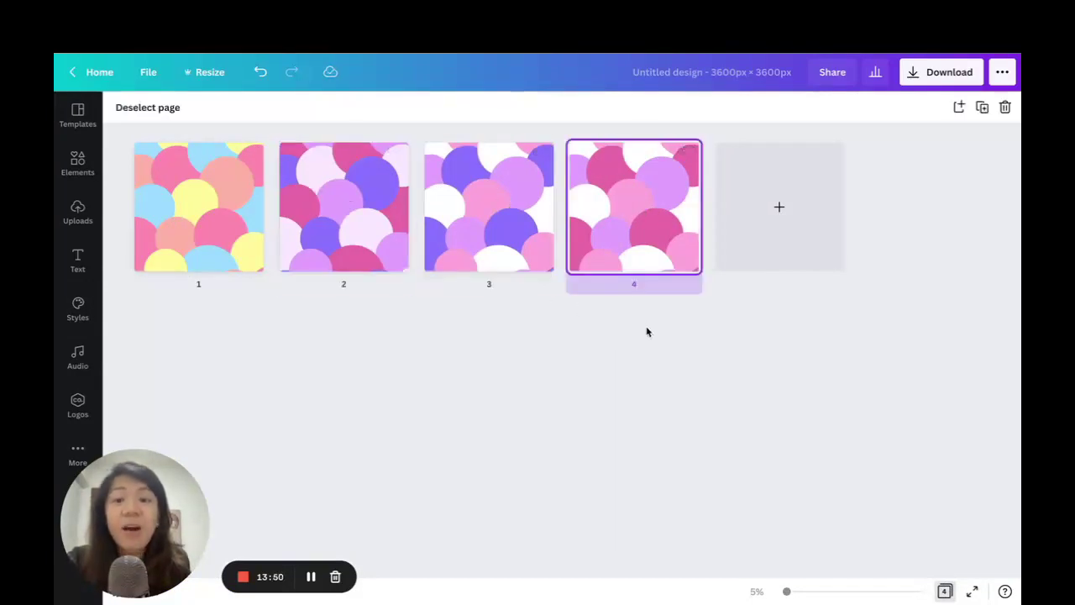
- Duplicate page 4 and recolour the copy with the Thrift Shop palette in red, dark plum, yellow and cream
double_click(645, 218)
left_click(791, 164)
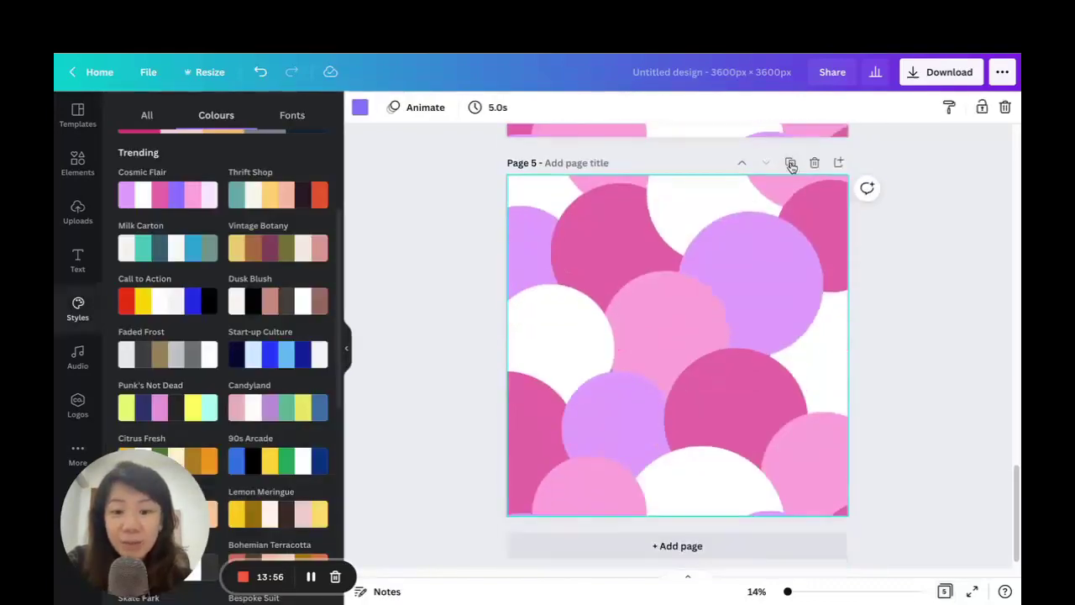
left_click(284, 200)
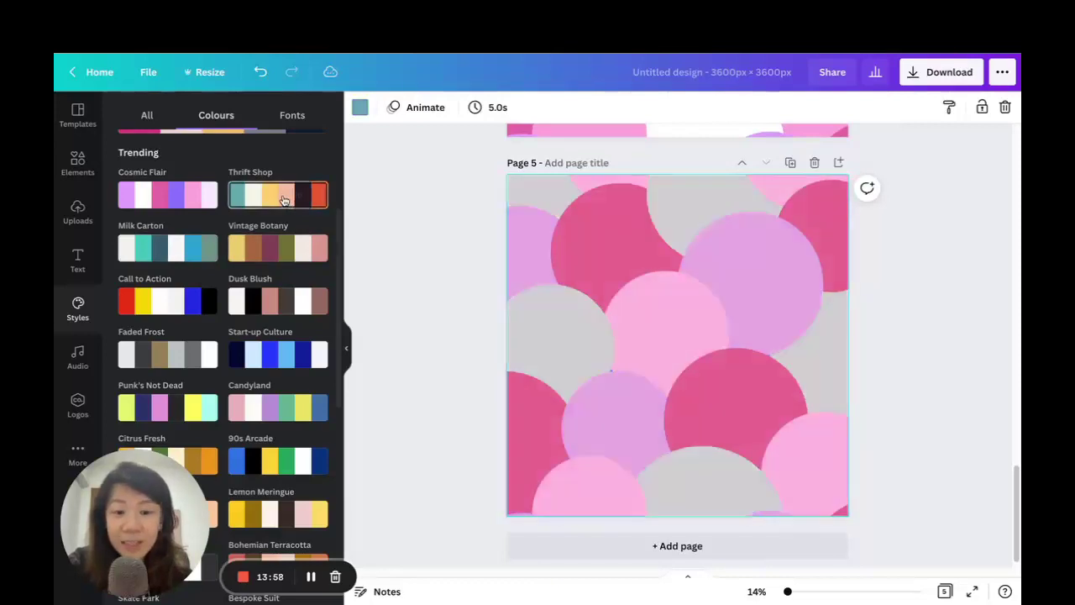
left_click(284, 200)
- Duplicate page 5 and then its copy, shuffling the Thrift Shop palette on pages 6 and 7 for further colour variations
left_click(790, 164)
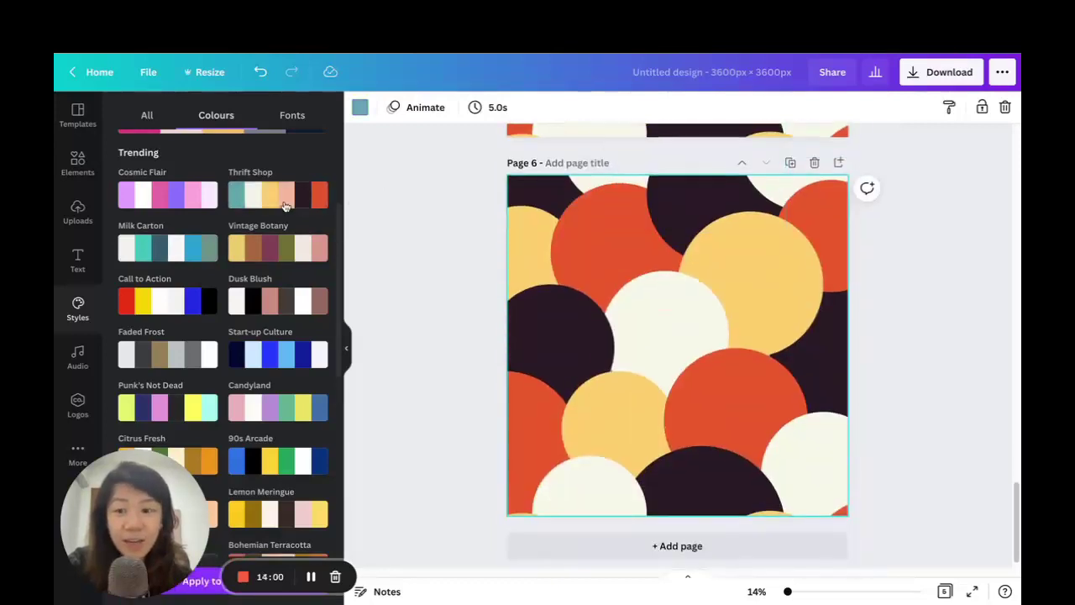
left_click(281, 198)
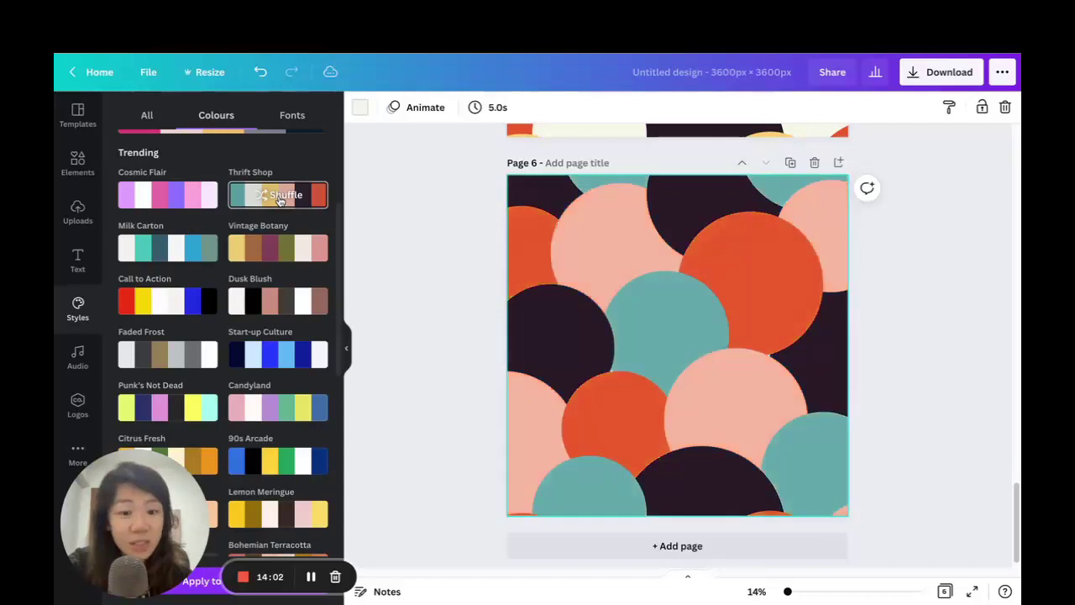
left_click(791, 162)
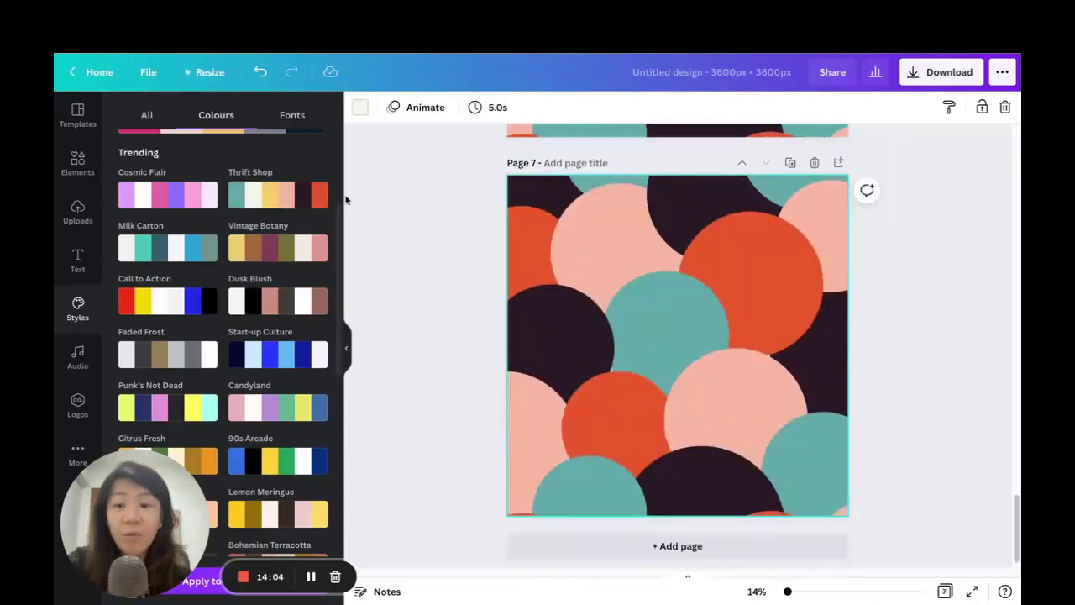
left_click(270, 195)
left_click(272, 197)
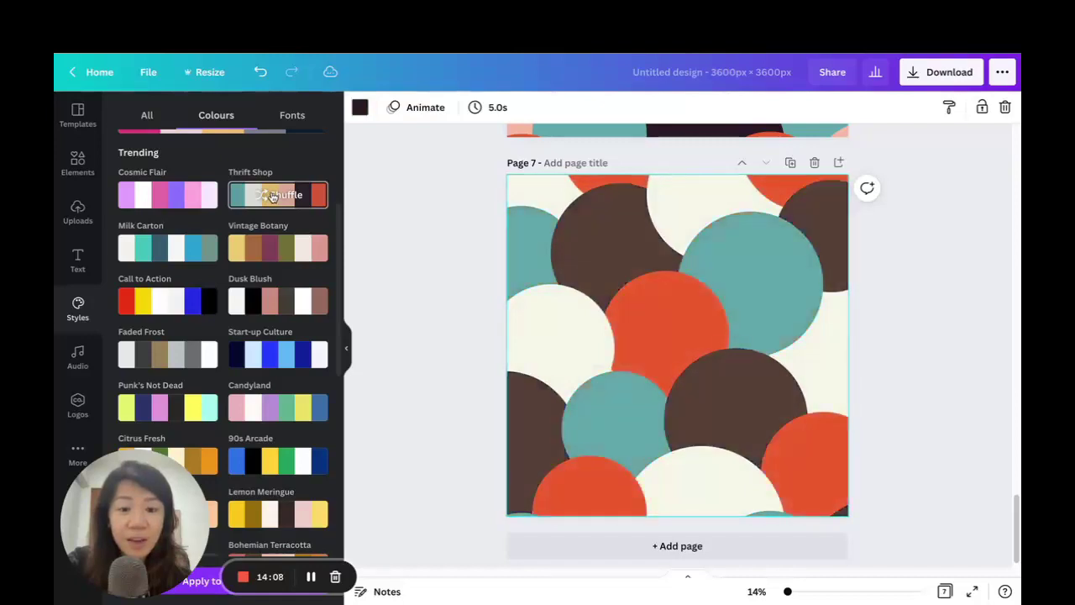
- Shuffle Thrift Shop on page 7 to yellow, teal, red and cream, and recolour a duplicate of it with the Atomic Sunsets palette
left_click(273, 197)
left_click(929, 312)
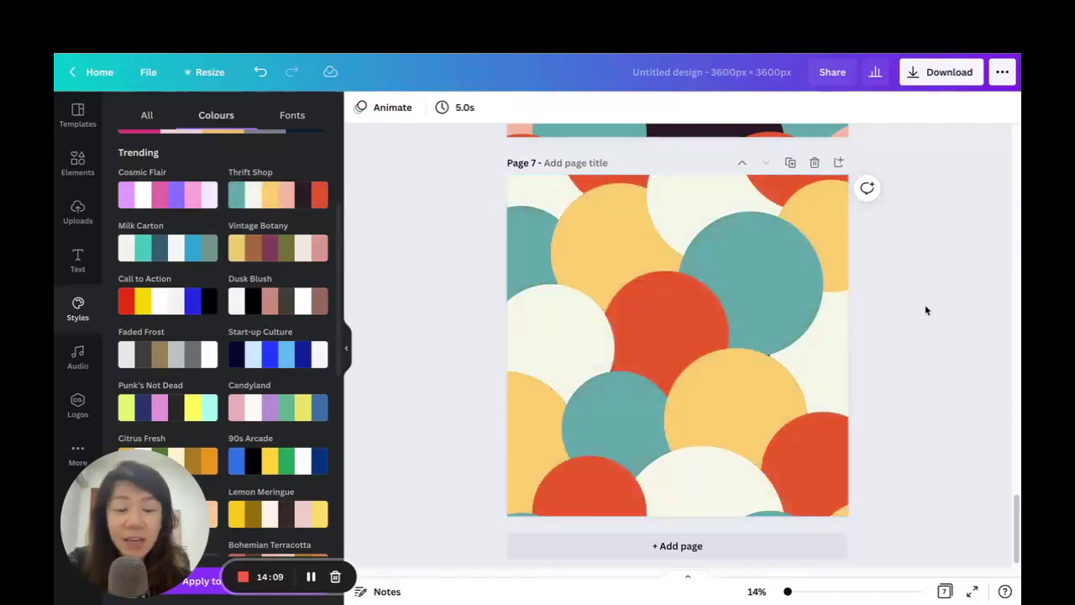
left_click(790, 162)
scroll(264, 331, "down", 3)
scroll(264, 331, "down", 2)
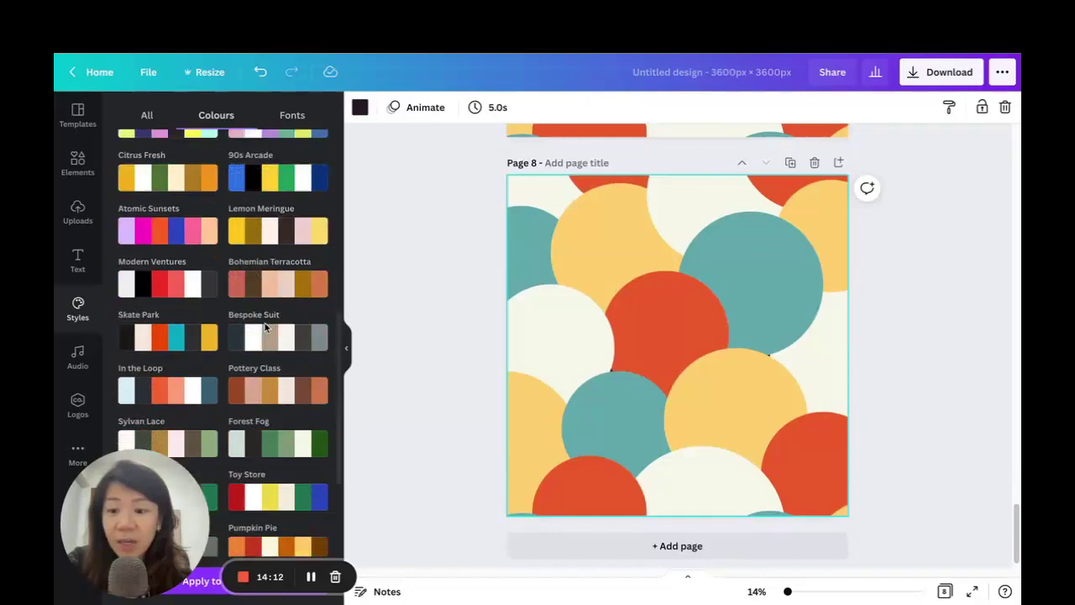
left_click(162, 210)
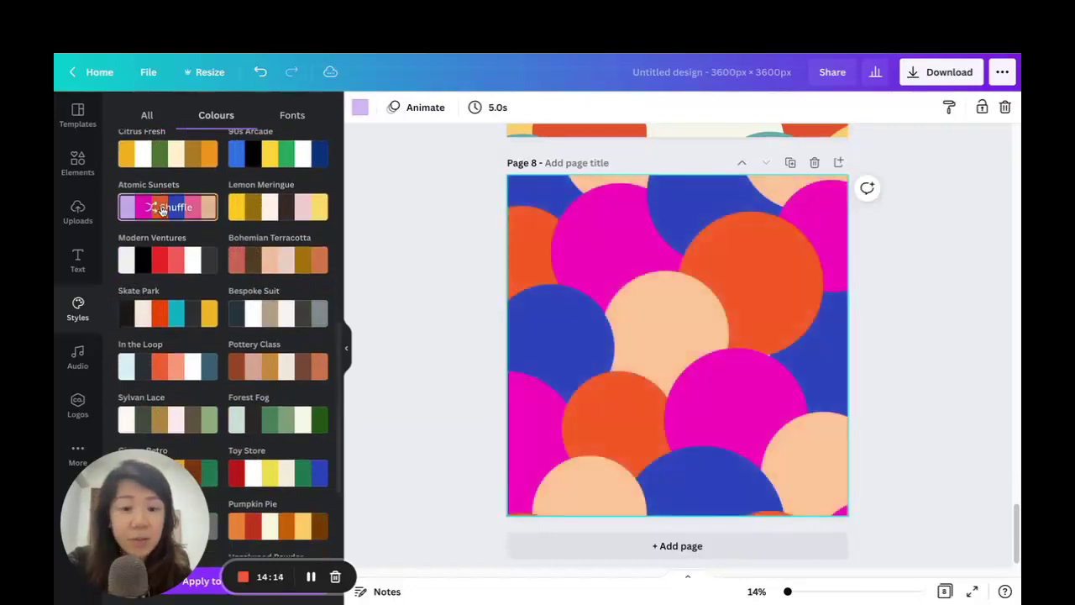
- Duplicate page 8 and then its copy, shuffling the Atomic Sunsets palette on pages 9 and 10 for two more colour variations
left_click(789, 162)
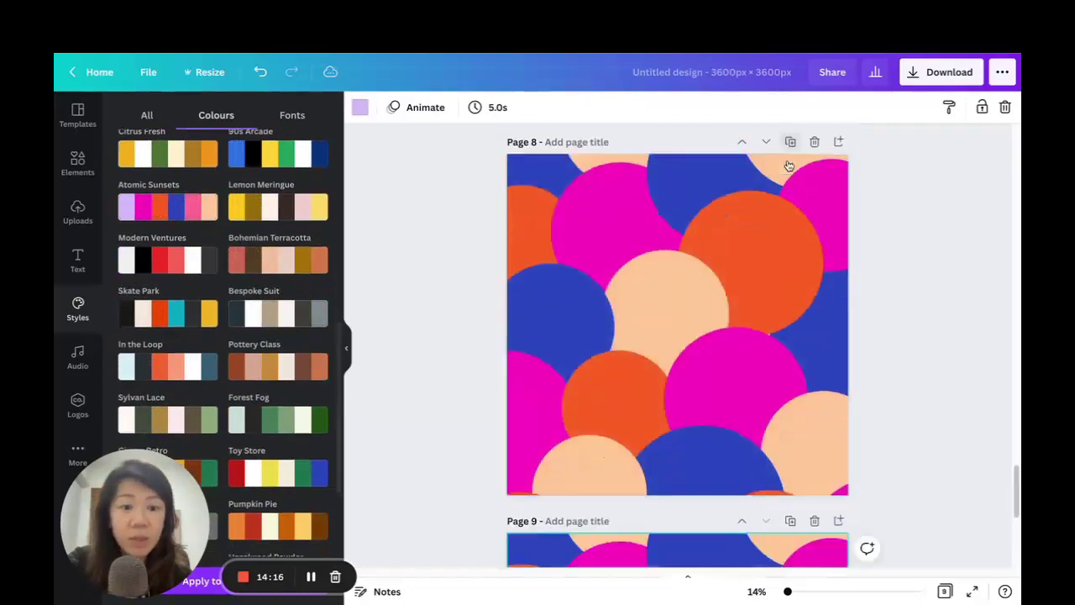
left_click(165, 209)
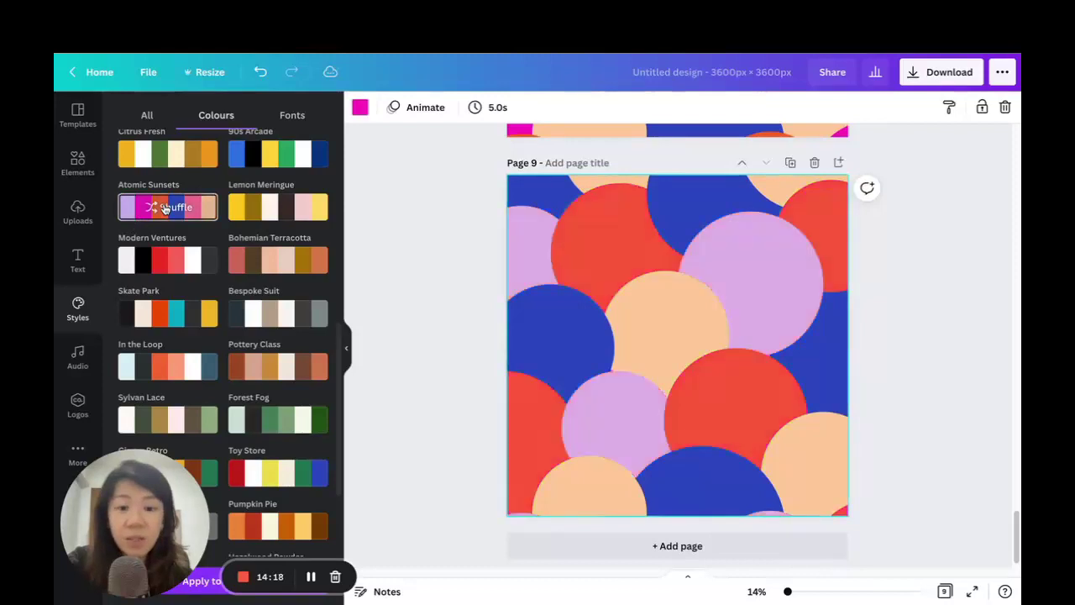
left_click(790, 163)
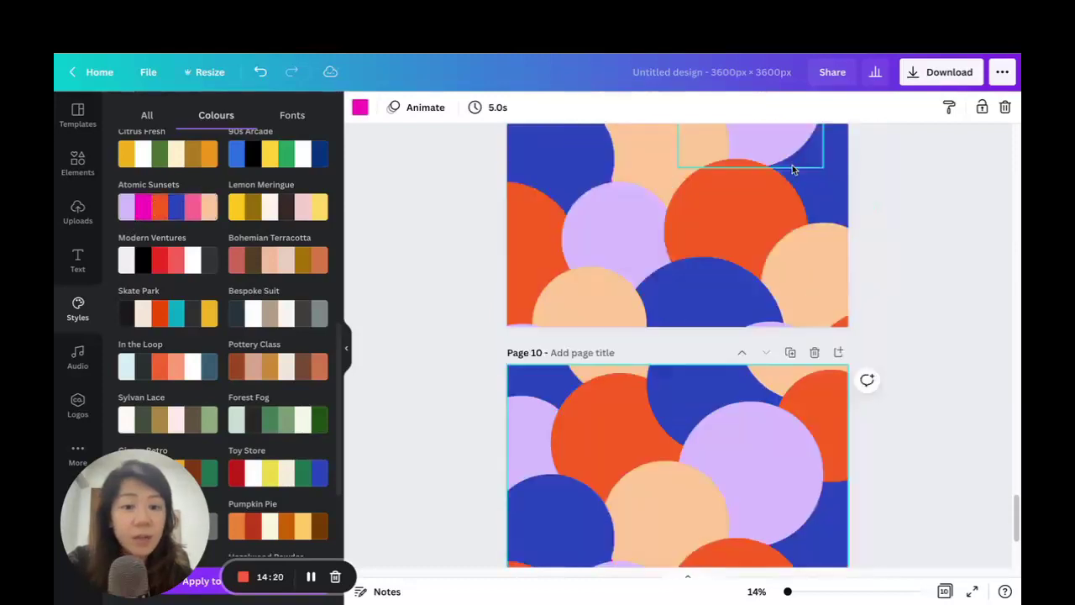
left_click(158, 209)
left_click(157, 208)
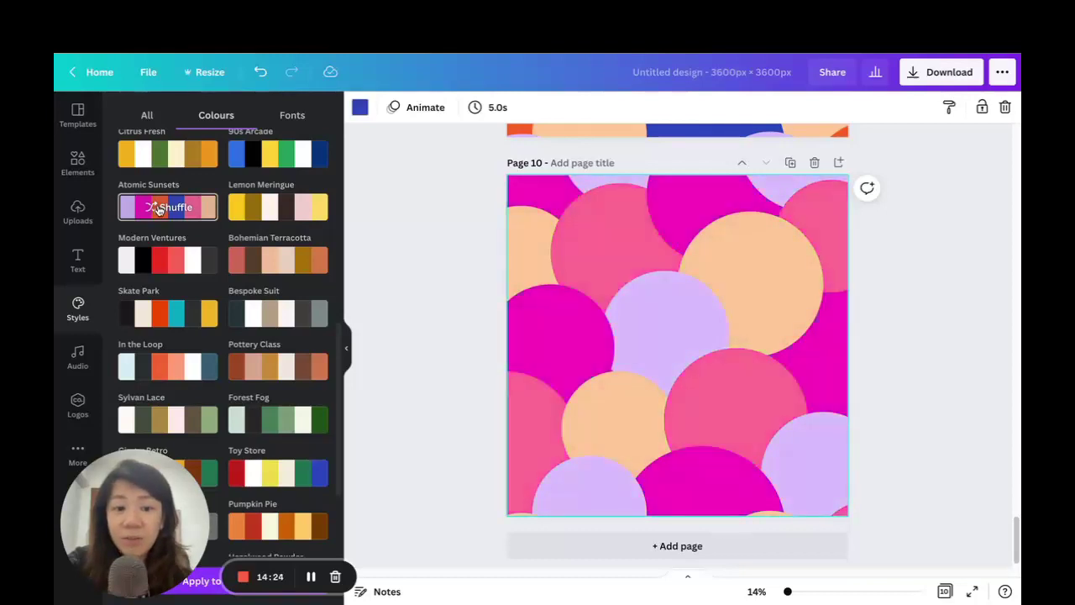
left_click(158, 208)
left_click(157, 209)
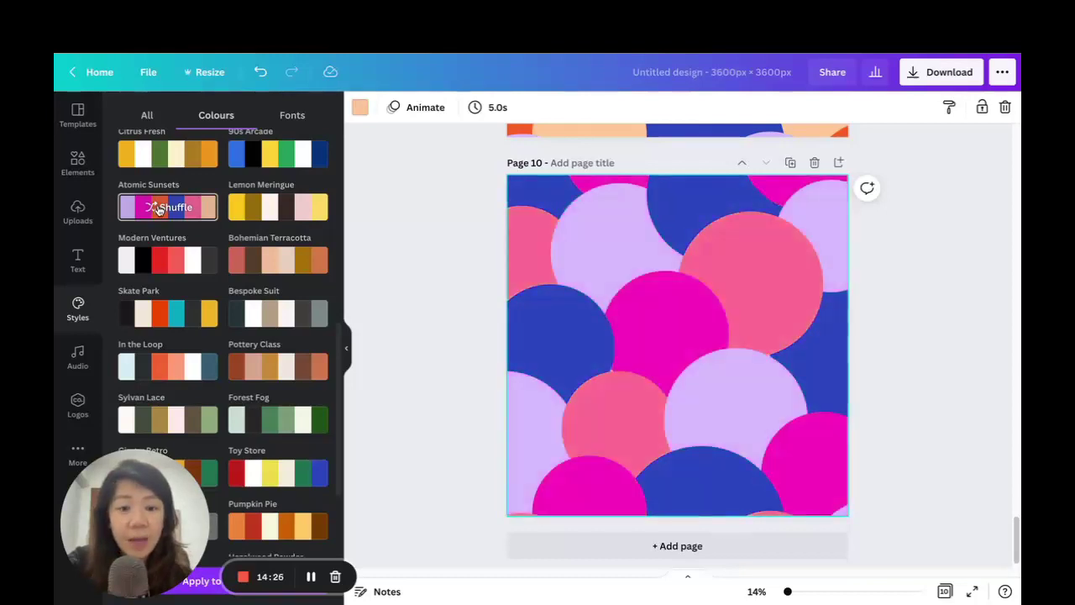
scroll(882, 378, "up", 5)
scroll(884, 375, "down", 5)
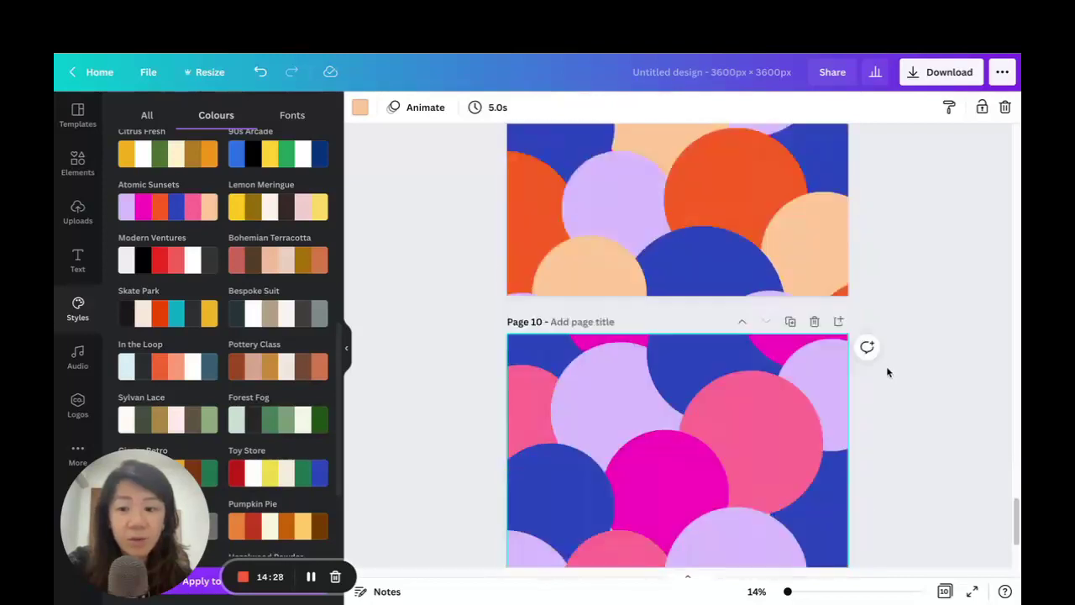
- Duplicate page 10 and recolour the copy with the Bespoke Suit palette, then duplicate that page and shuffle the palette on page 12
left_click(790, 149)
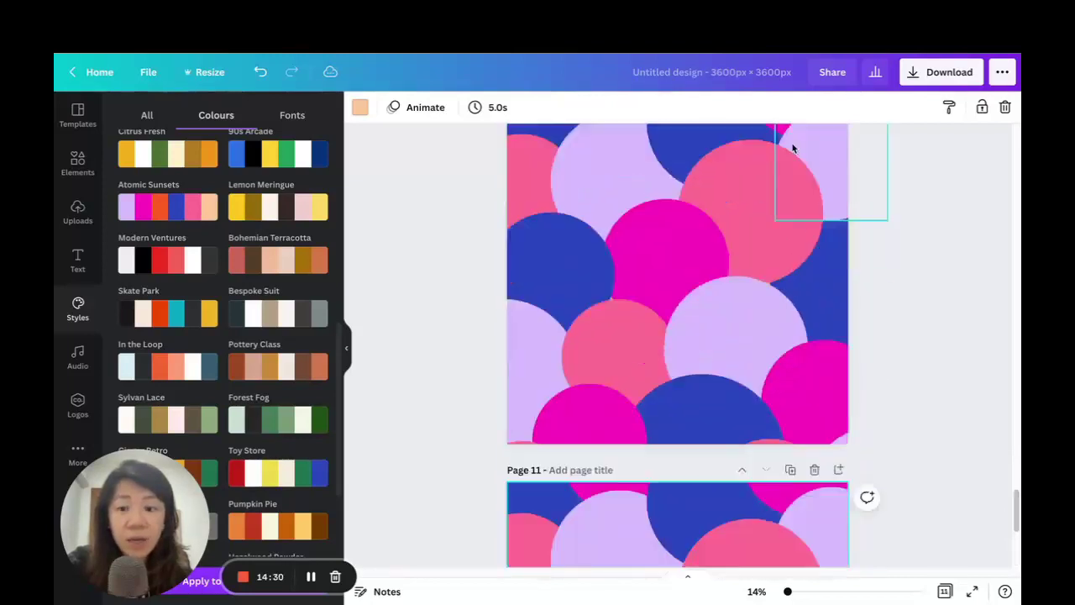
left_click(270, 314)
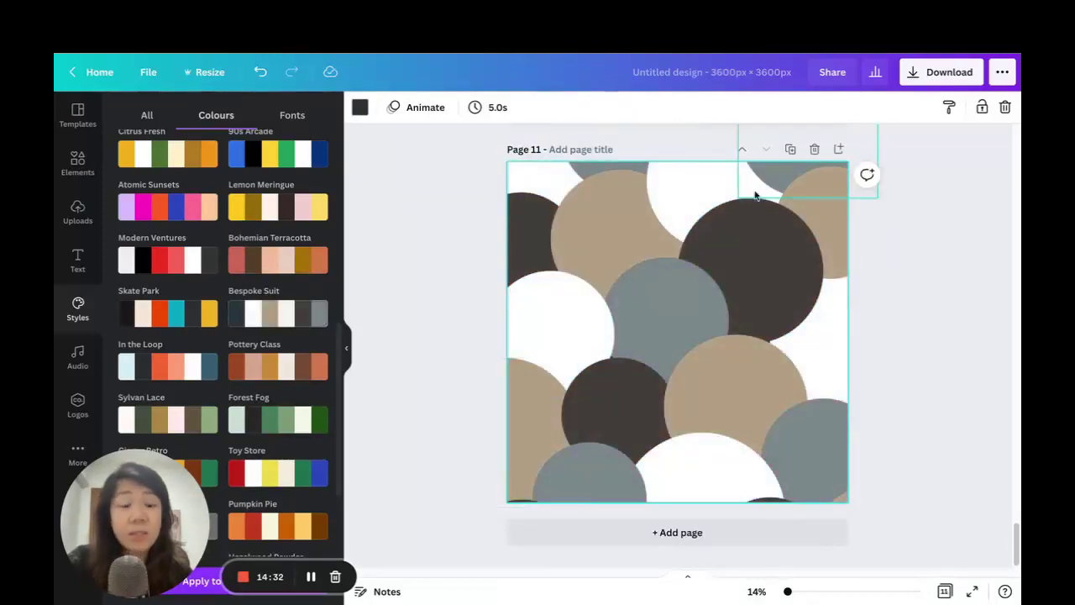
left_click(790, 149)
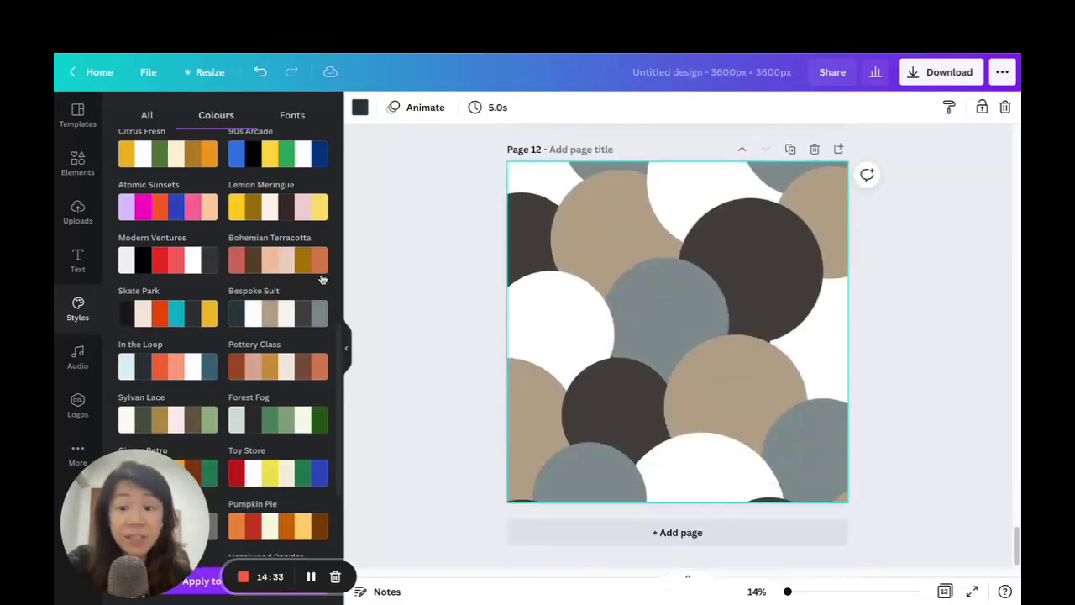
left_click(280, 315)
left_click(280, 315)
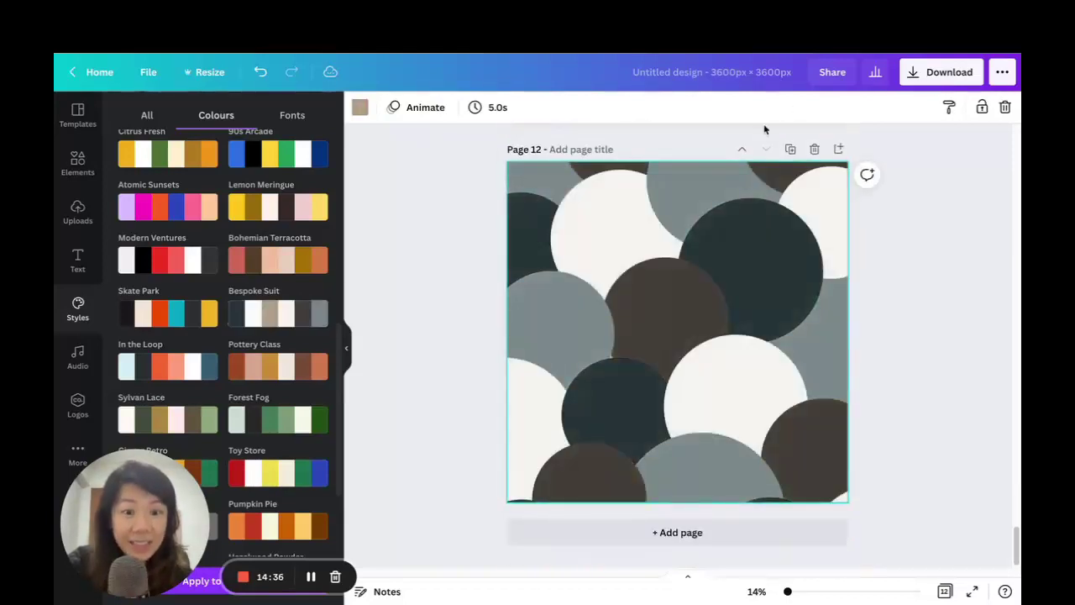
- Duplicate page 12 and shuffle the Bespoke Suit palette on page 13 to beige, dark teal, dark brown and white
left_click(790, 149)
left_click(281, 315)
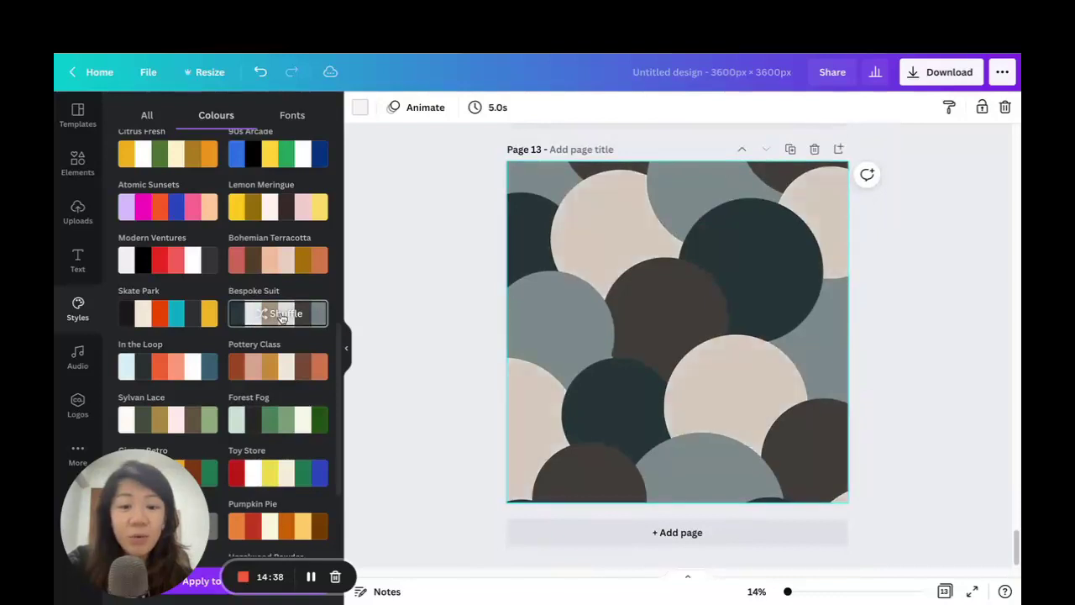
left_click(281, 316)
left_click(281, 316)
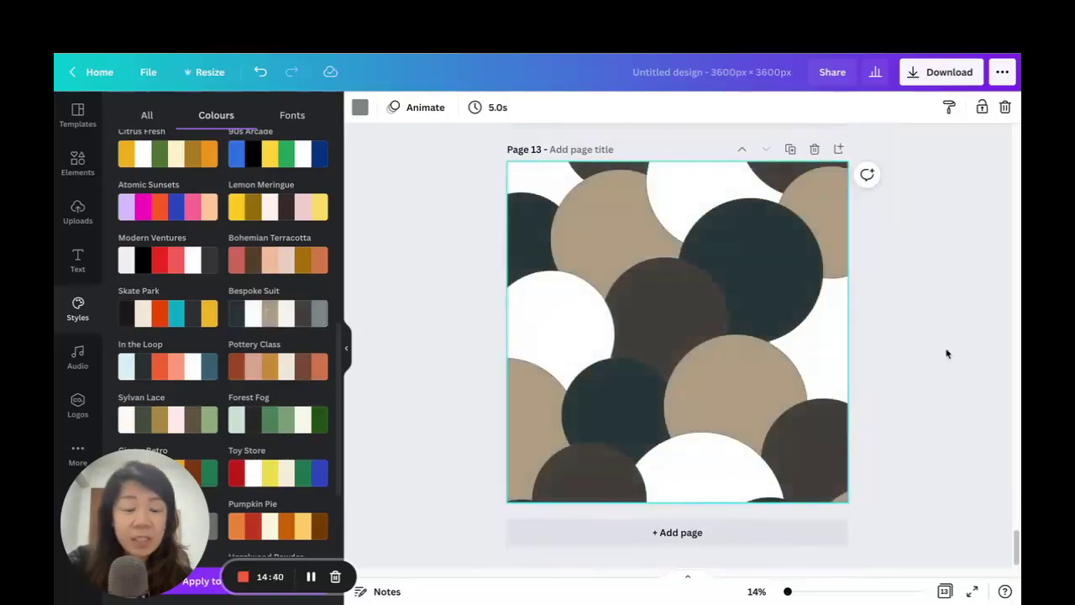
- Review all colour variations in grid view, then open page 1 and duplicate it
left_click(945, 592)
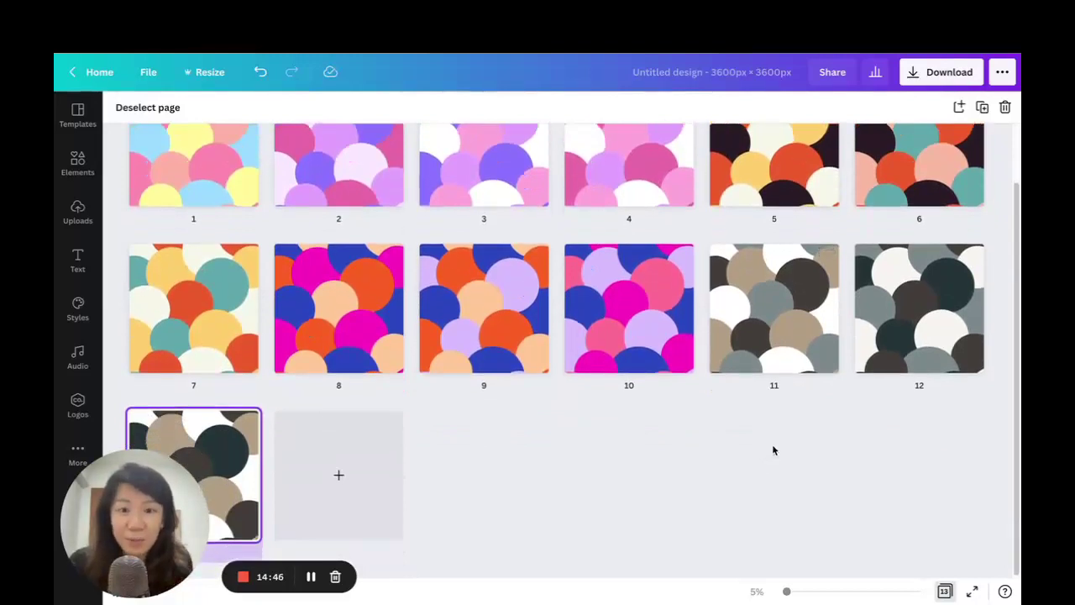
scroll(655, 369, "up", 1)
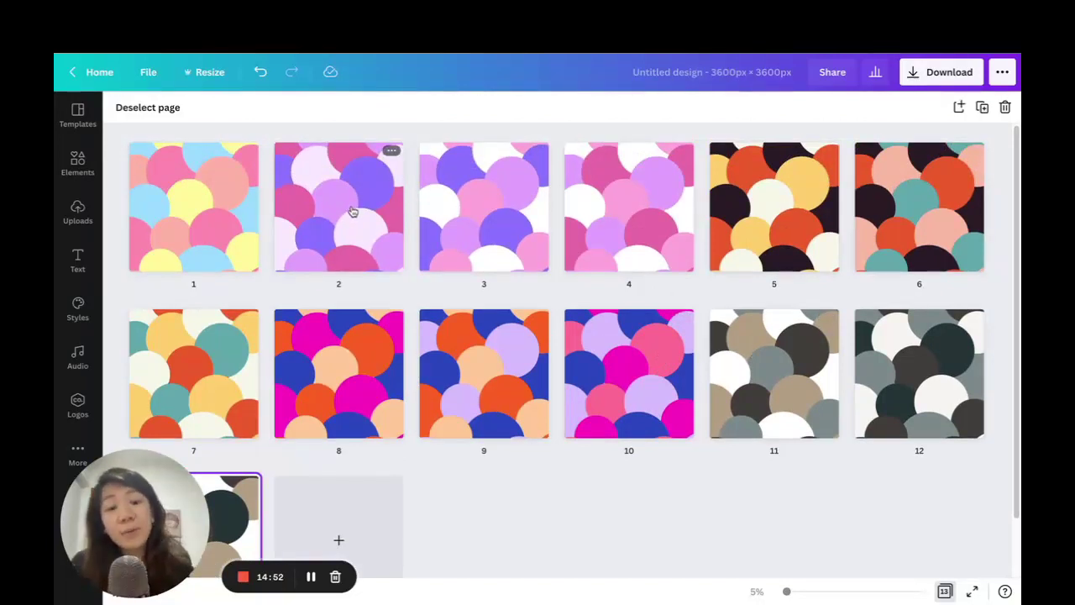
double_click(199, 197)
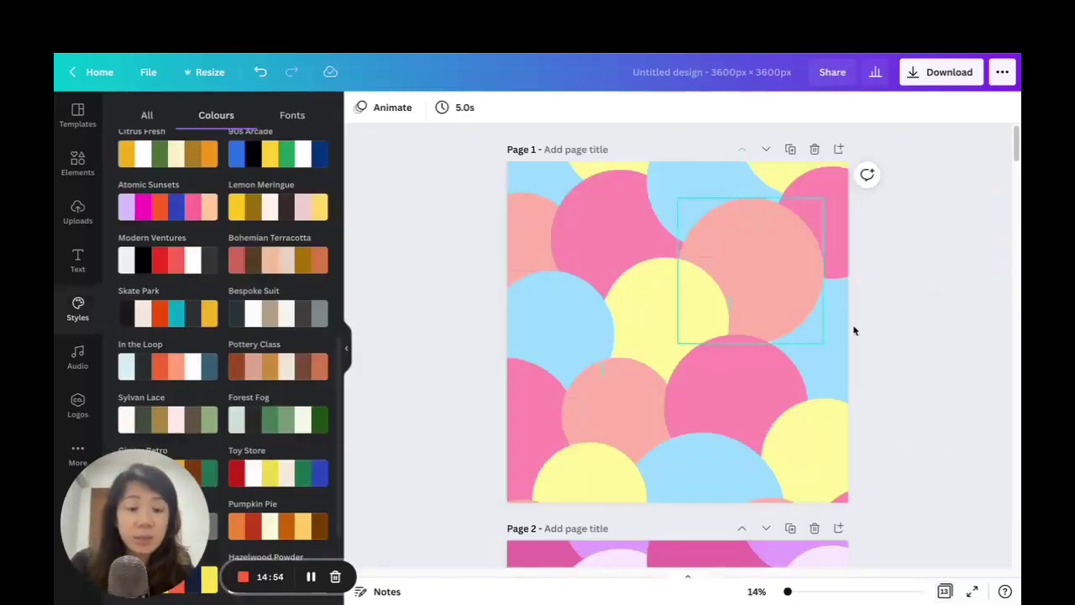
left_click(789, 148)
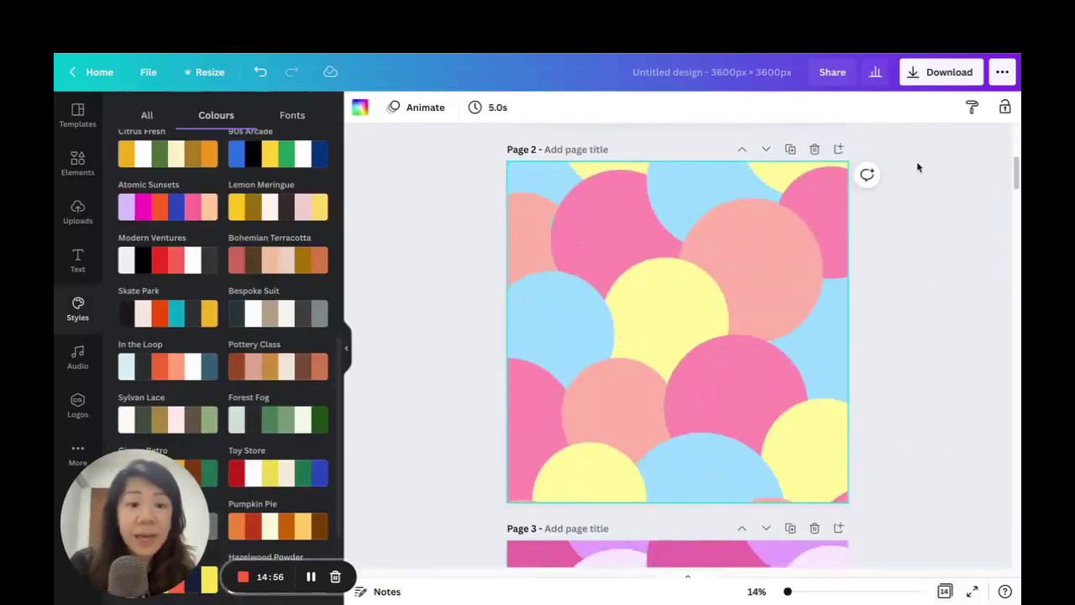
- Select all circles on the page 2 copy, set their transparency to 50 and compare the result with page 1
left_click_drag(439, 172, 903, 511)
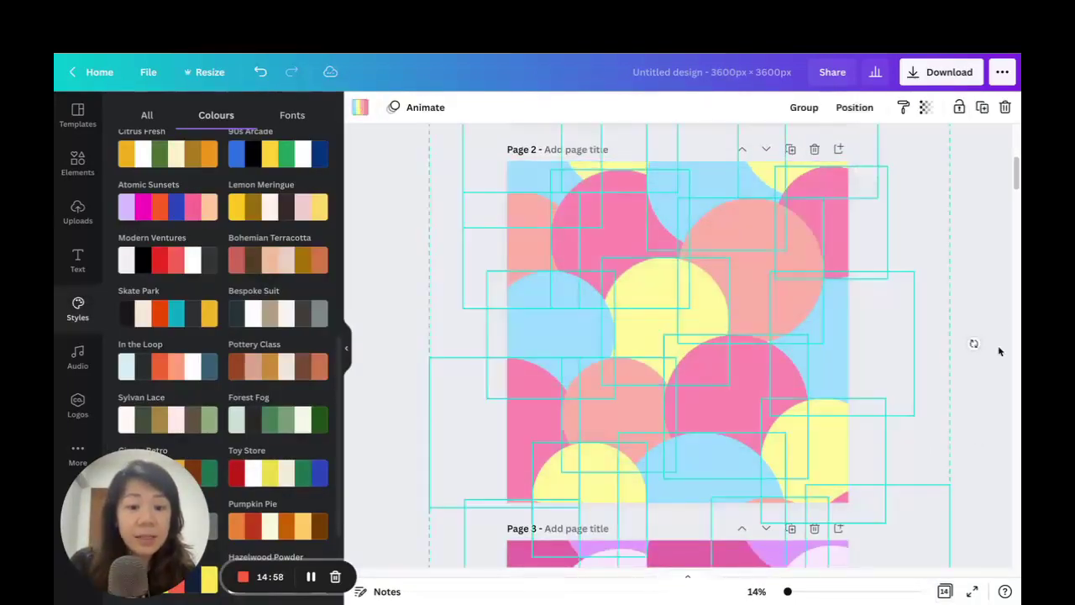
left_click(925, 107)
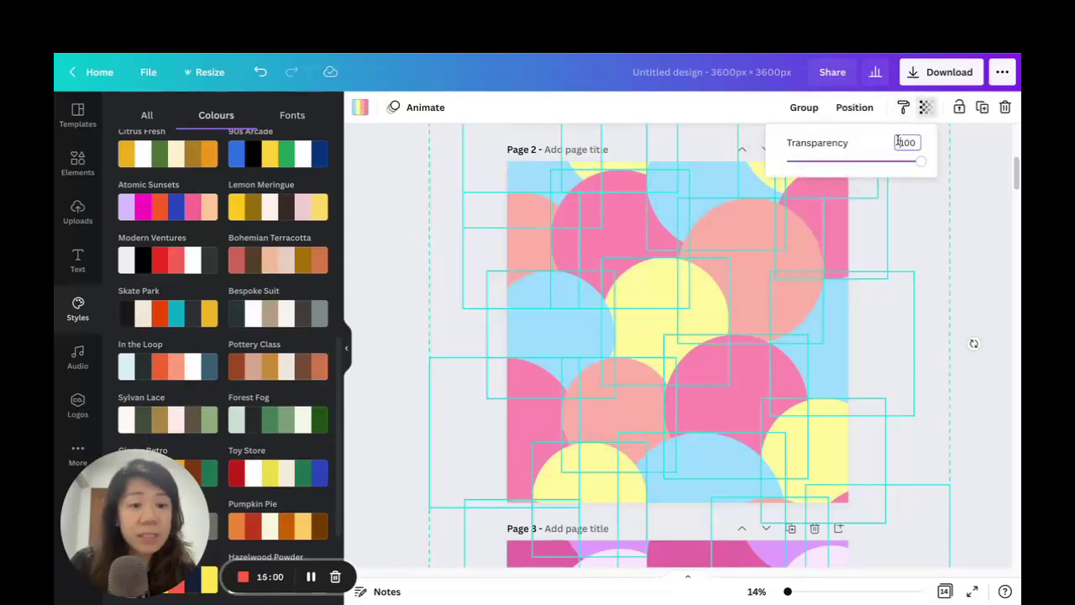
left_click(901, 142)
type("50")
key("Return")
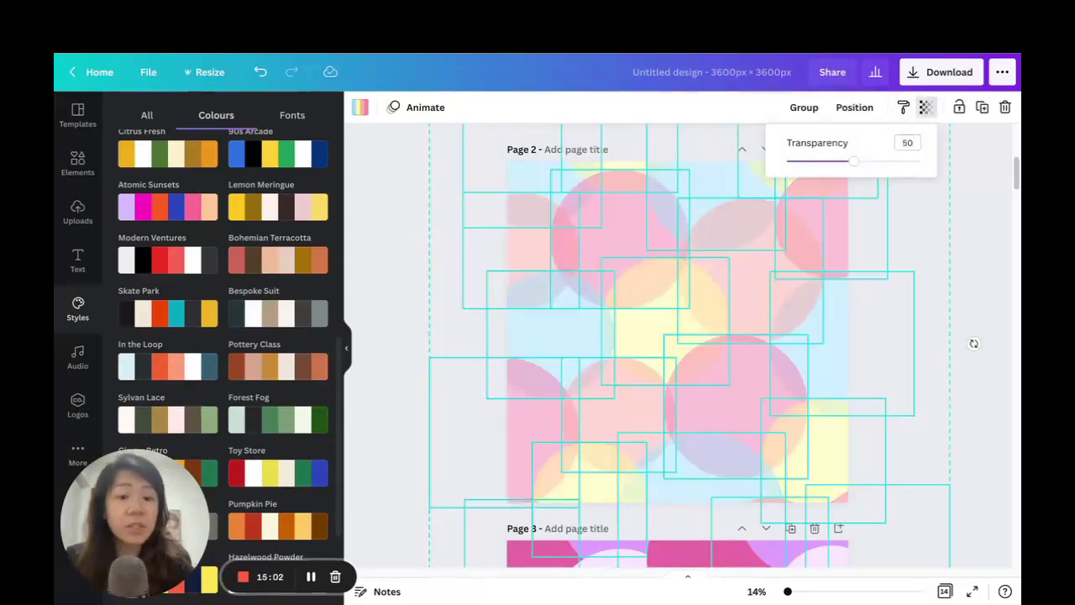
left_click(969, 221)
left_click(969, 222)
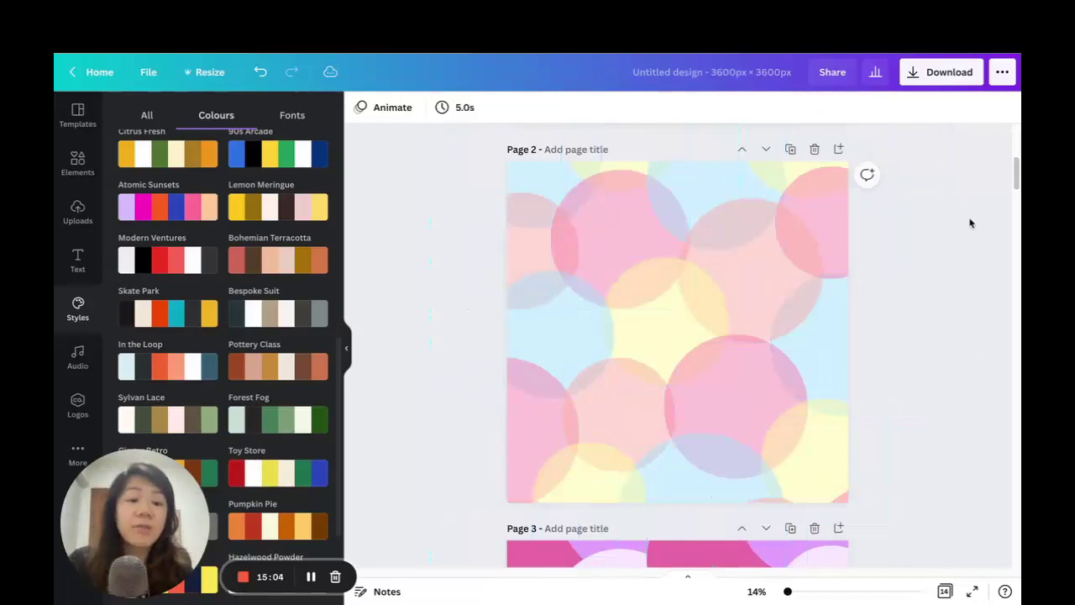
scroll(974, 216, "up", 5)
scroll(974, 212, "down", 3)
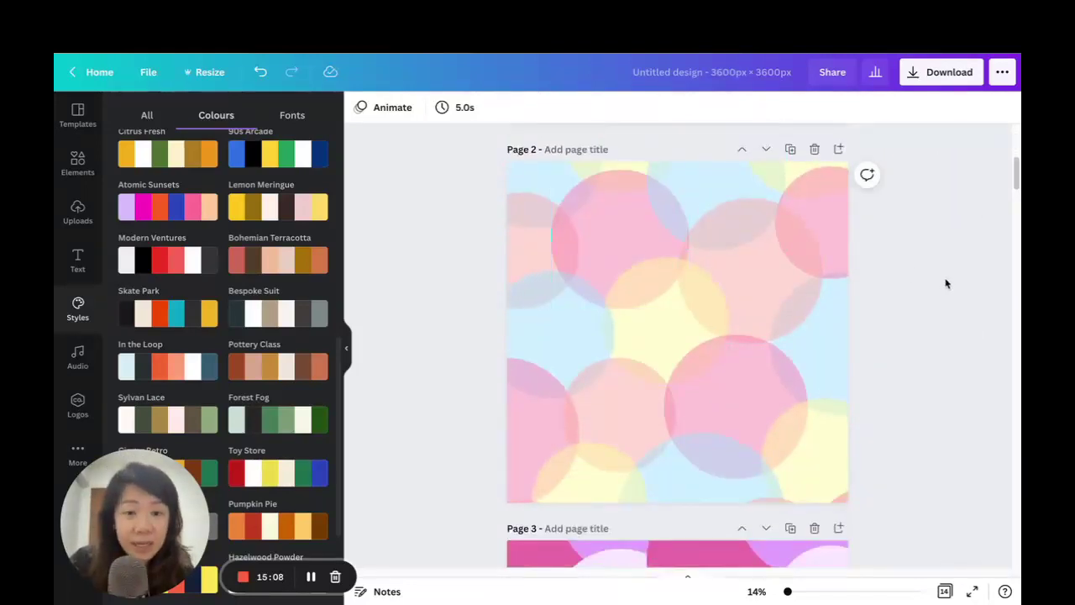
- Duplicate the pink and purple page 3 and set the transparency of all circles on the page 4 copy to 50
scroll(942, 282, "down", 3)
left_click(789, 287)
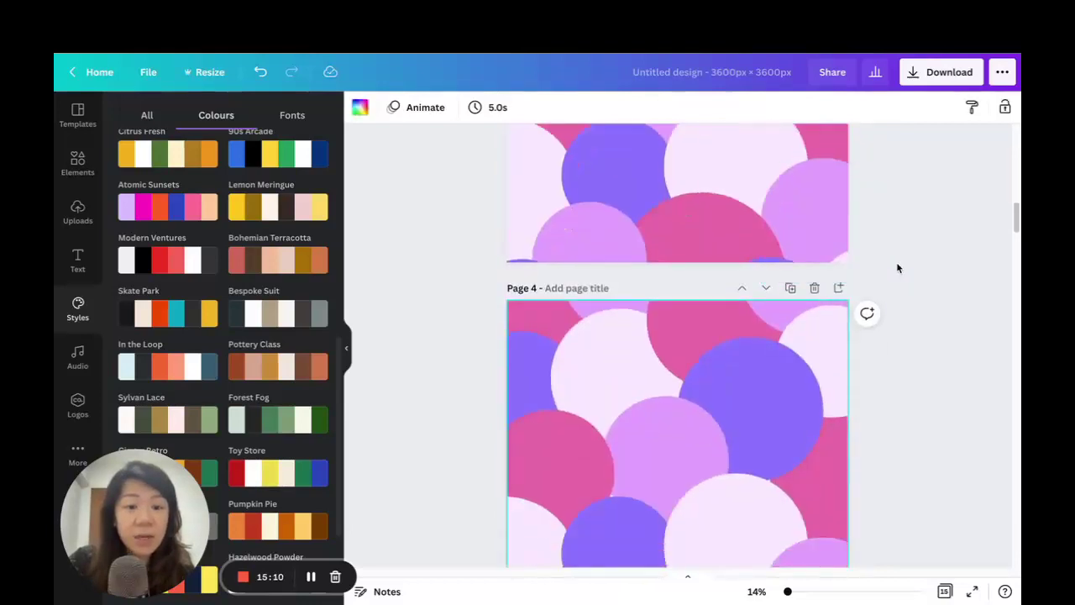
scroll(897, 268, "down", 2)
key("ctrl+a")
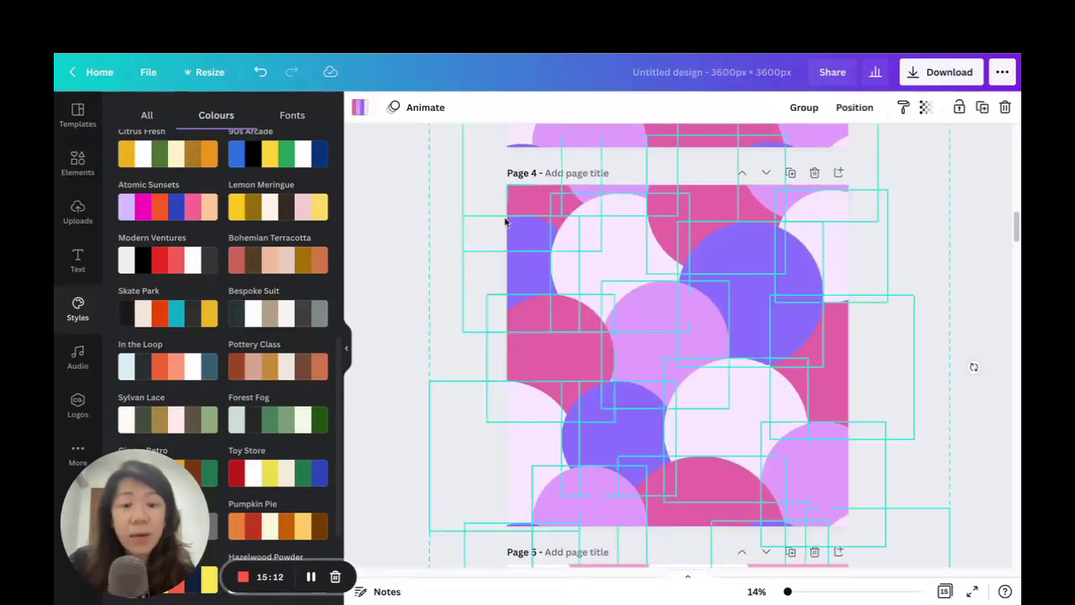
left_click(923, 109)
left_click(918, 143)
type("50")
key("Return")
left_click(957, 228)
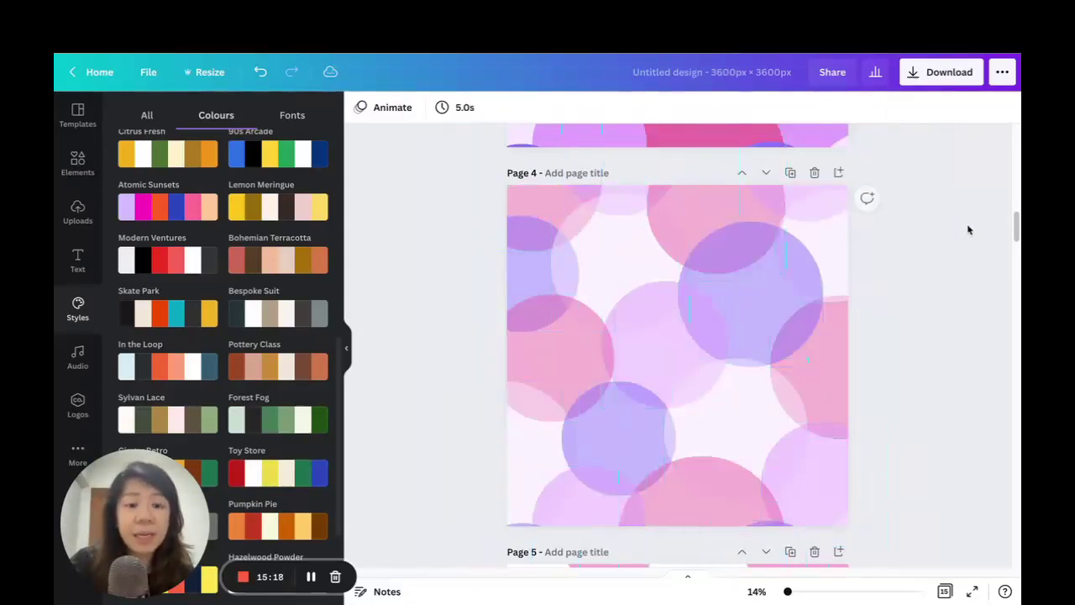
- Duplicate the red, yellow, cream and dark plum page 7 and set the transparency of all circles on page 8 to 50
scroll(965, 228, "down", 15)
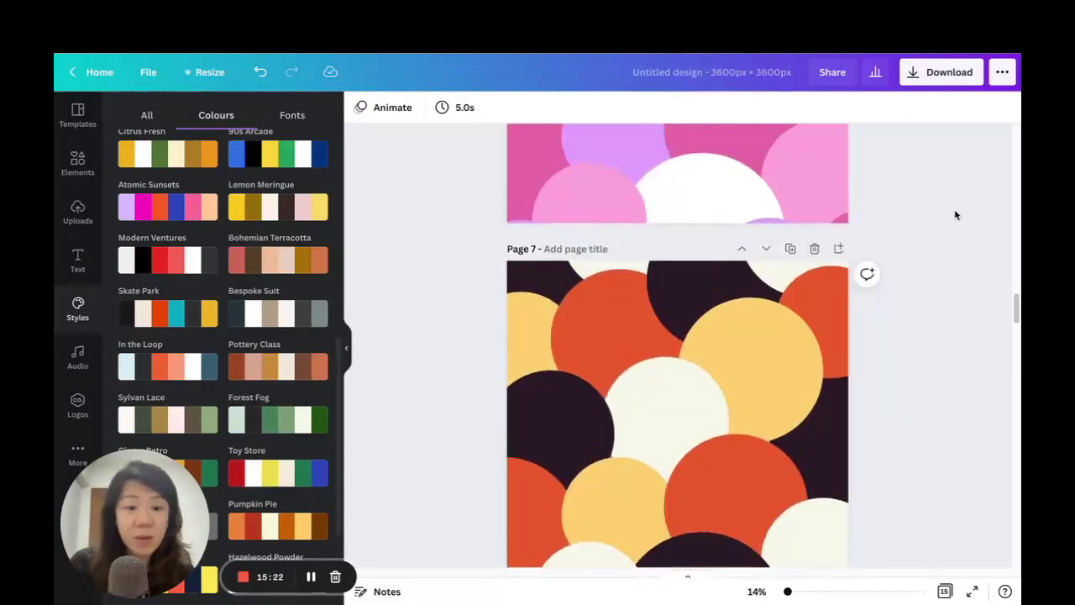
scroll(954, 215, "down", 1)
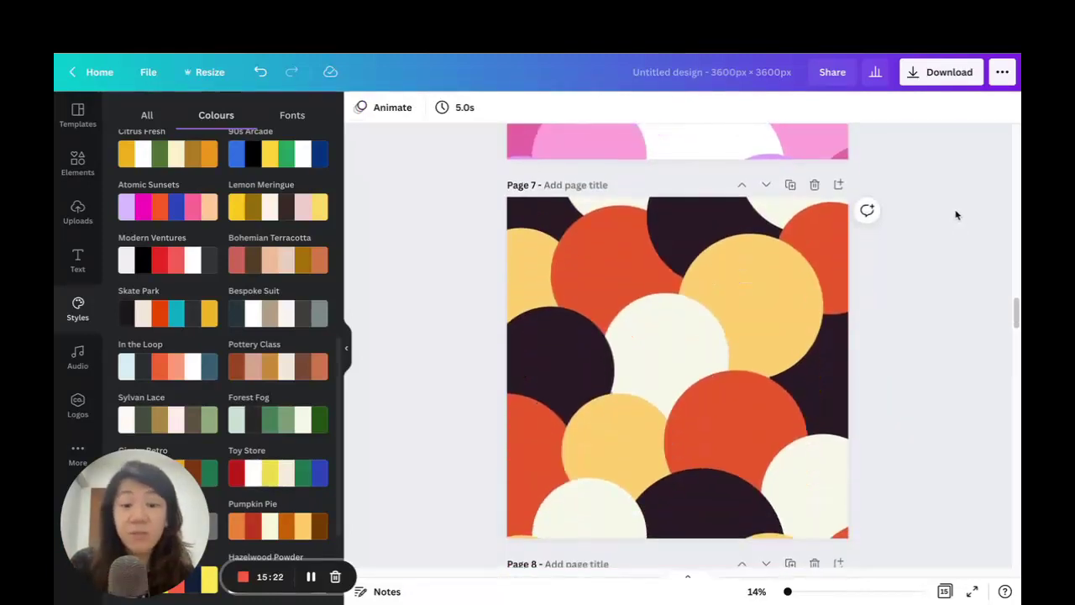
left_click(794, 184)
key("ctrl+a")
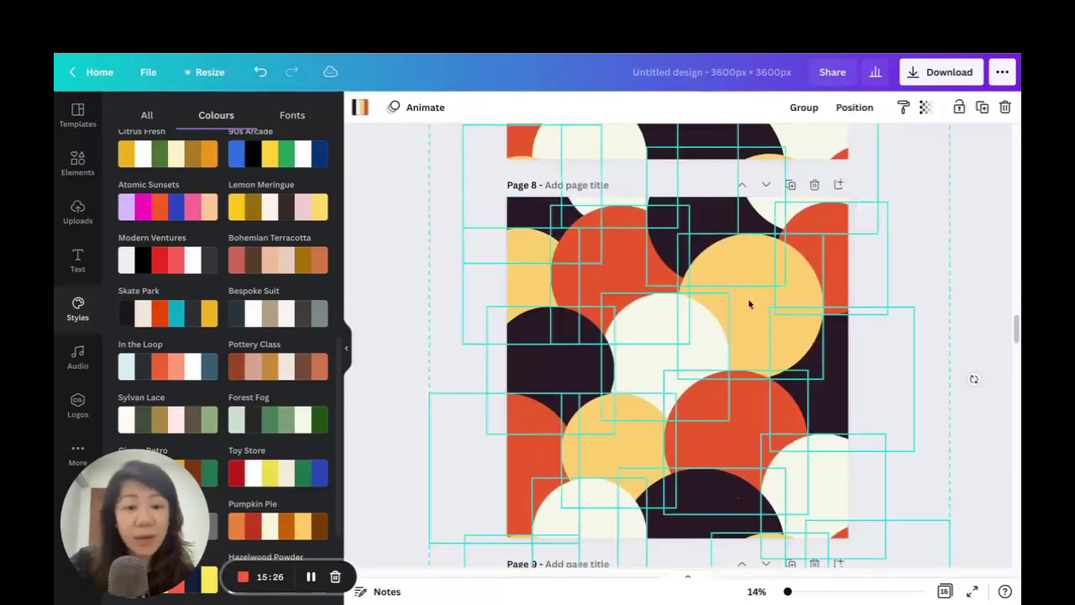
left_click(925, 108)
left_click(907, 143)
type("50")
key("Return")
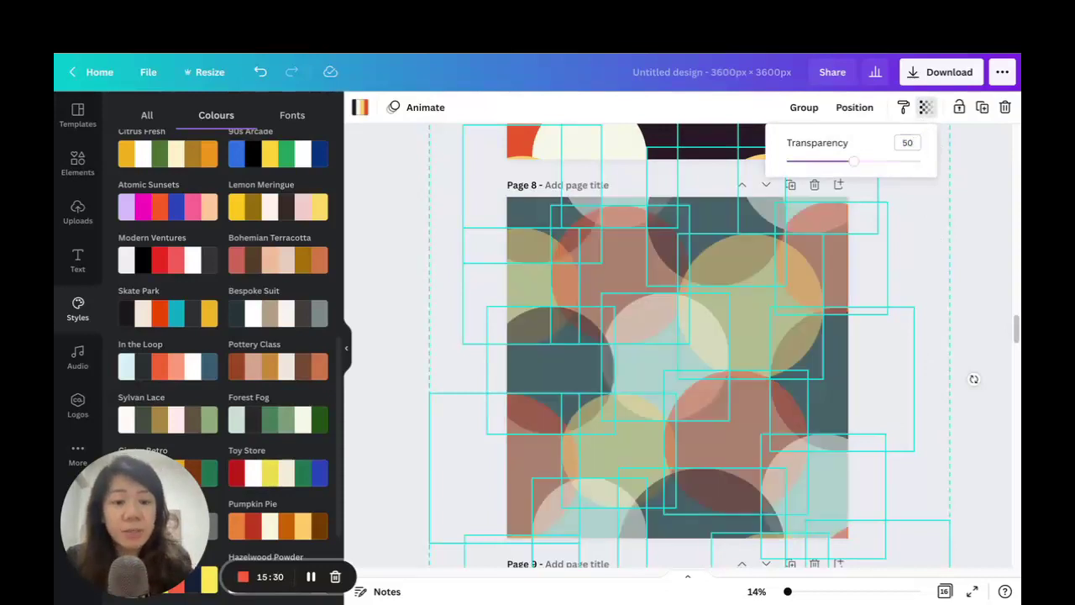
left_click(966, 213)
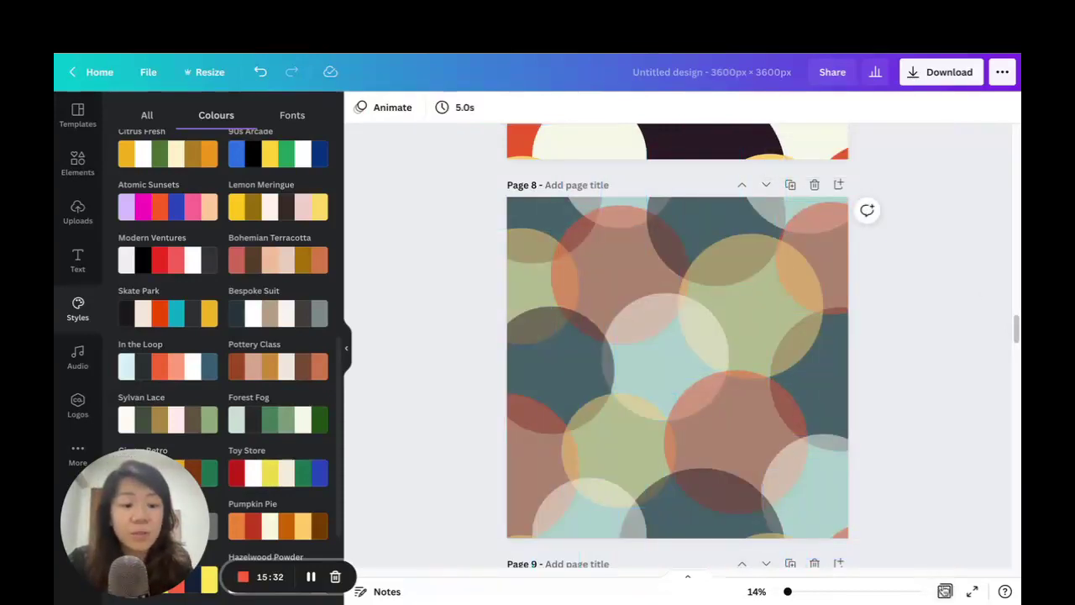
- Review all pages in grid view and download all 16 pages as PNG files at 3600 × 3600 px
left_click(944, 592)
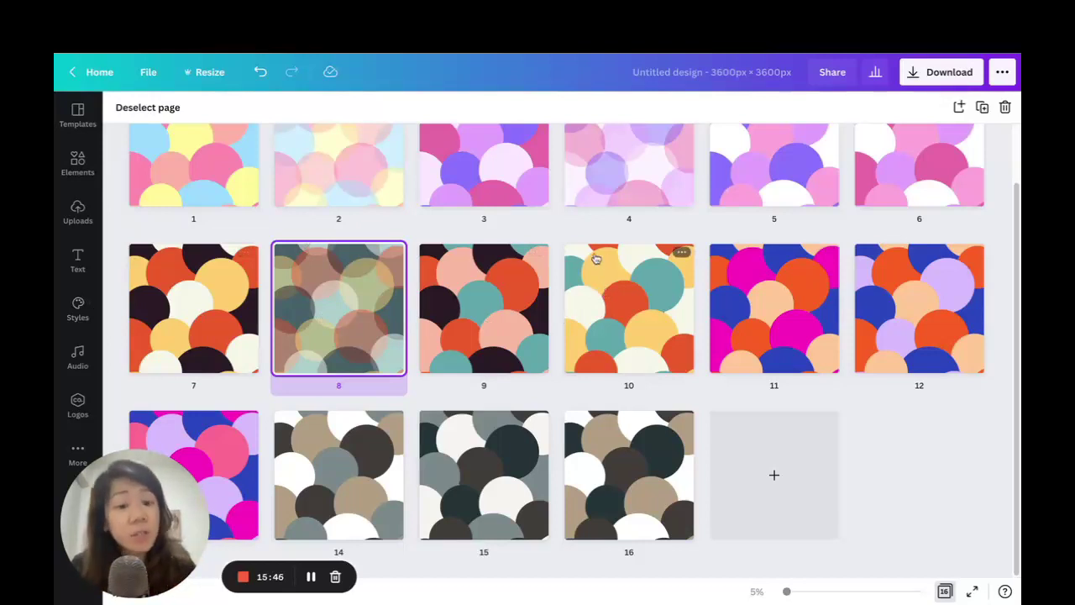
left_click(952, 73)
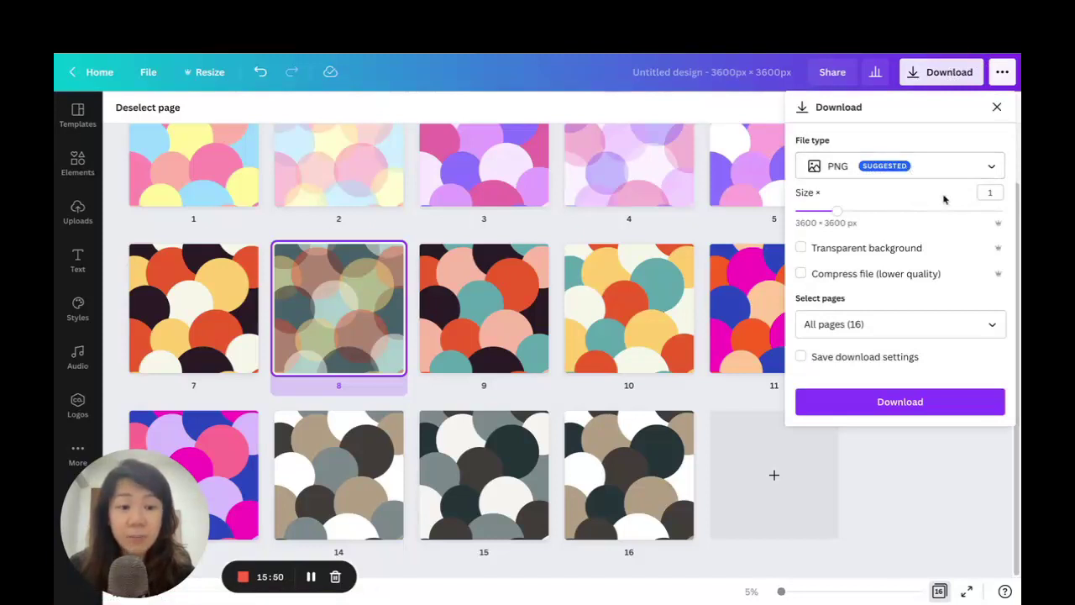
left_click(938, 402)
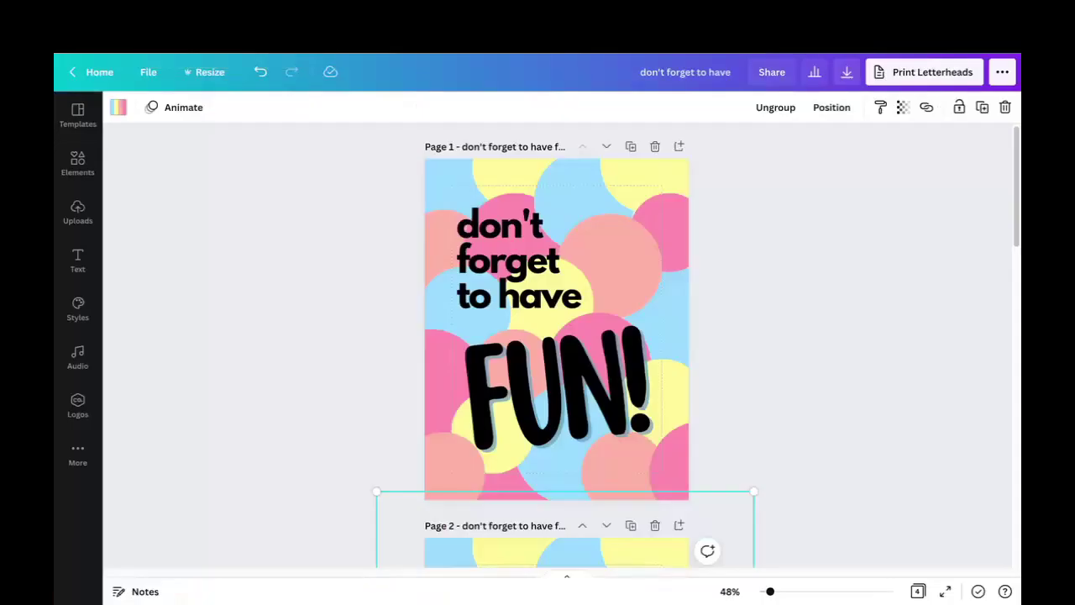
- Examine how the circle pattern is used on pages 1 and 2 of the "don't forget to have fun" design
scroll(706, 225, "down", 1)
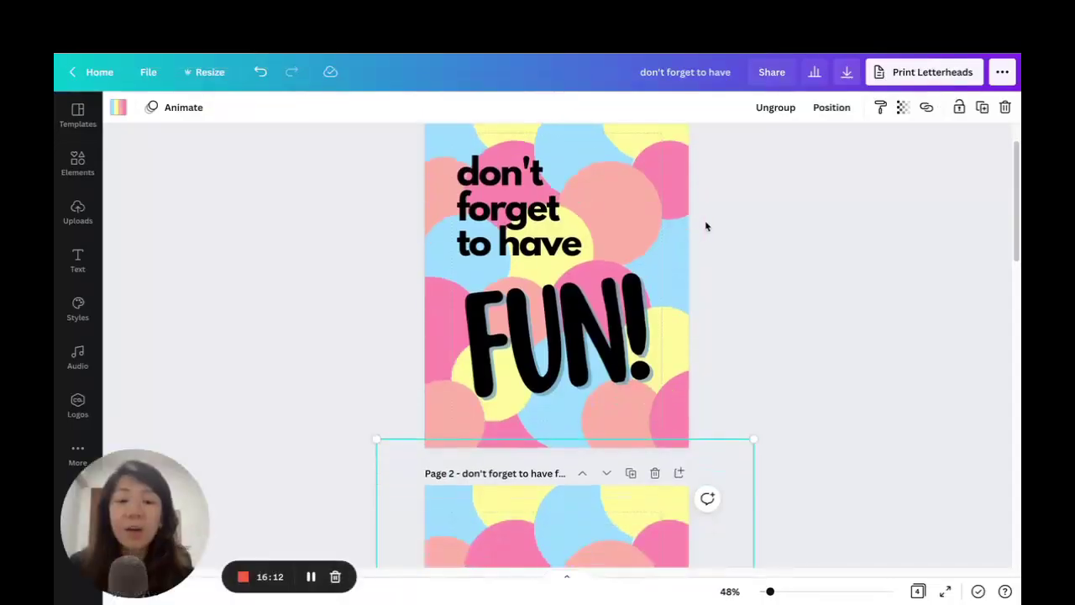
scroll(739, 233, "down", 1)
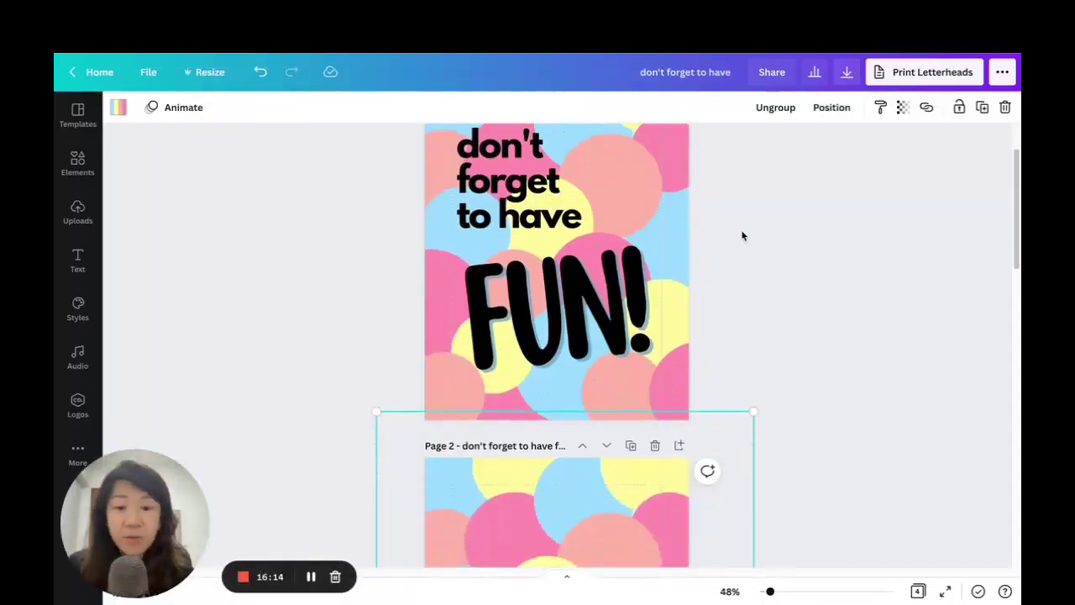
scroll(741, 247, "down", 1)
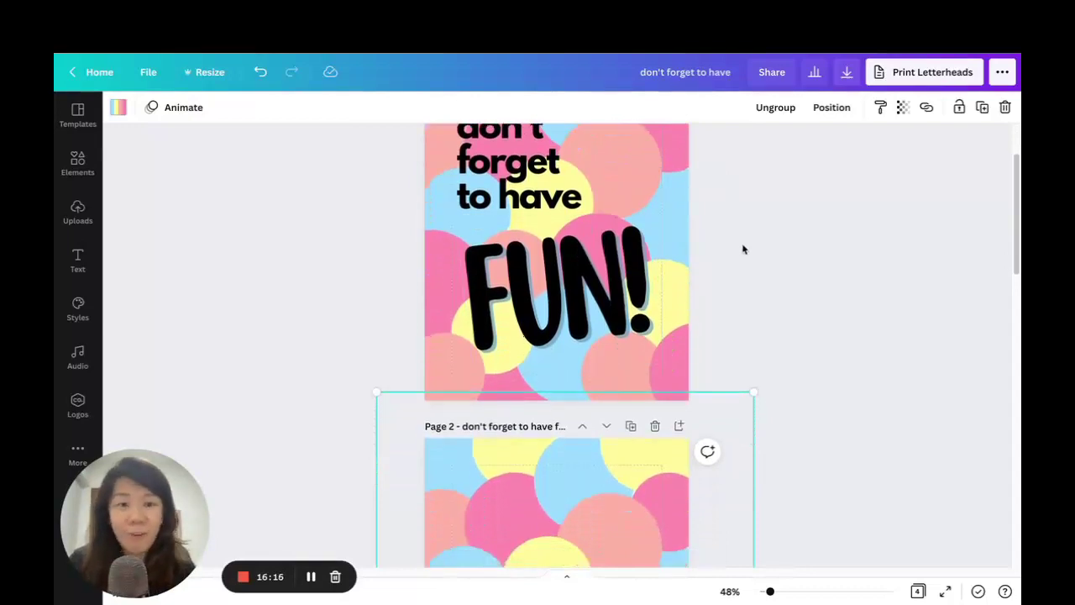
scroll(743, 249, "down", 5)
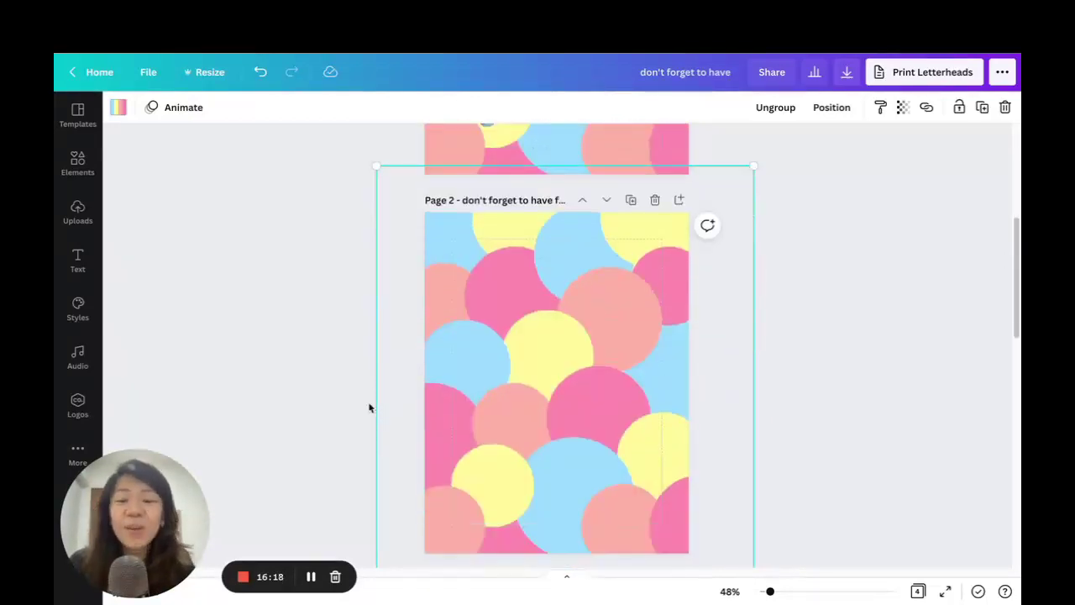
- Return to the 3600 × 3600 px pattern design and review its color variations in grid view during the PNG download
left_click(277, 53)
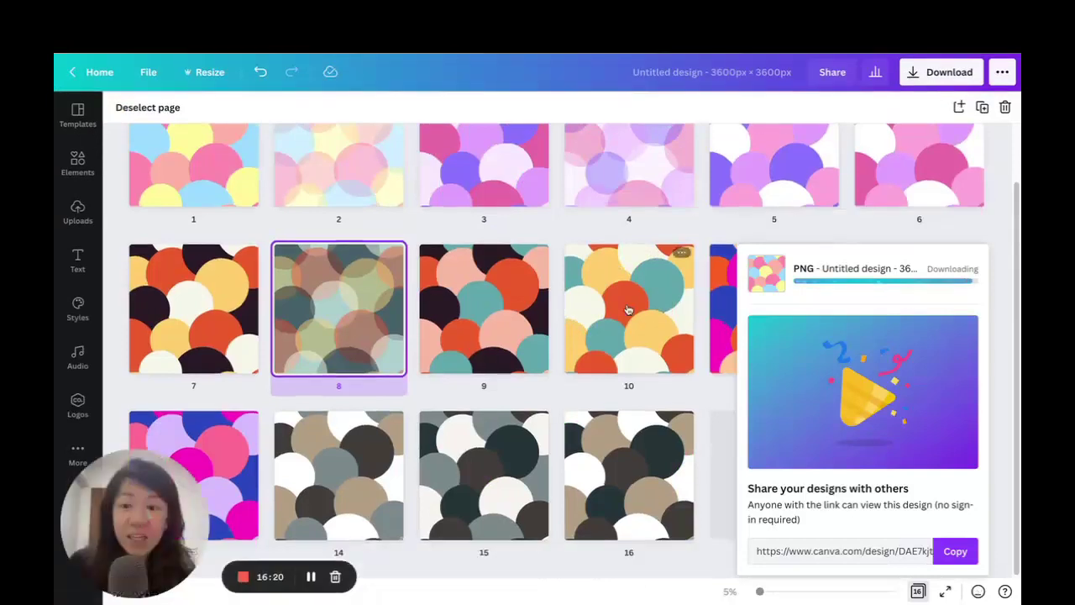
scroll(628, 310, "up", 2)
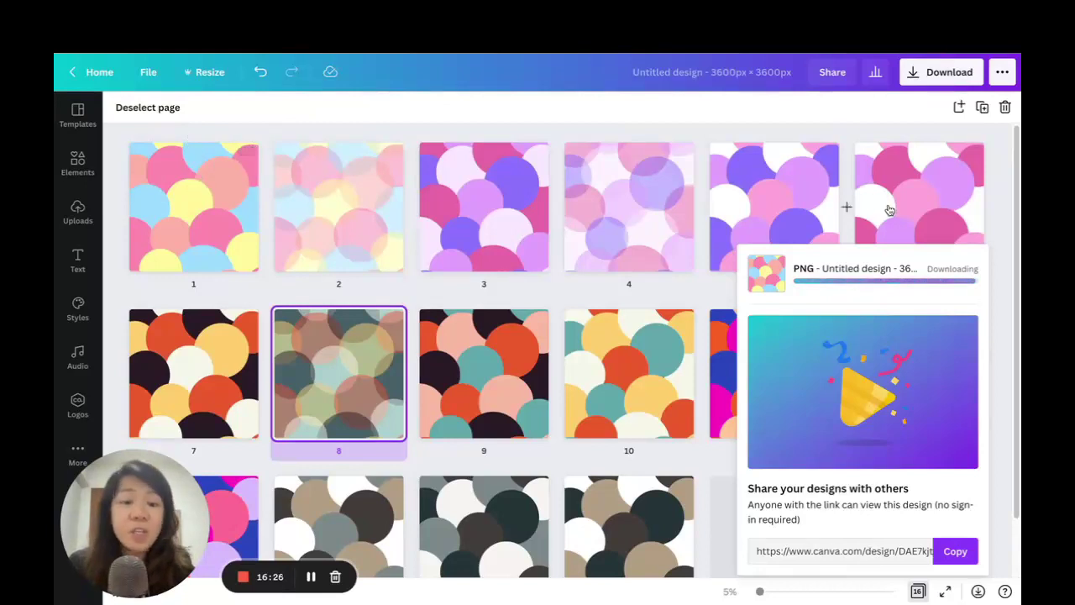
scroll(888, 211, "down", 2)
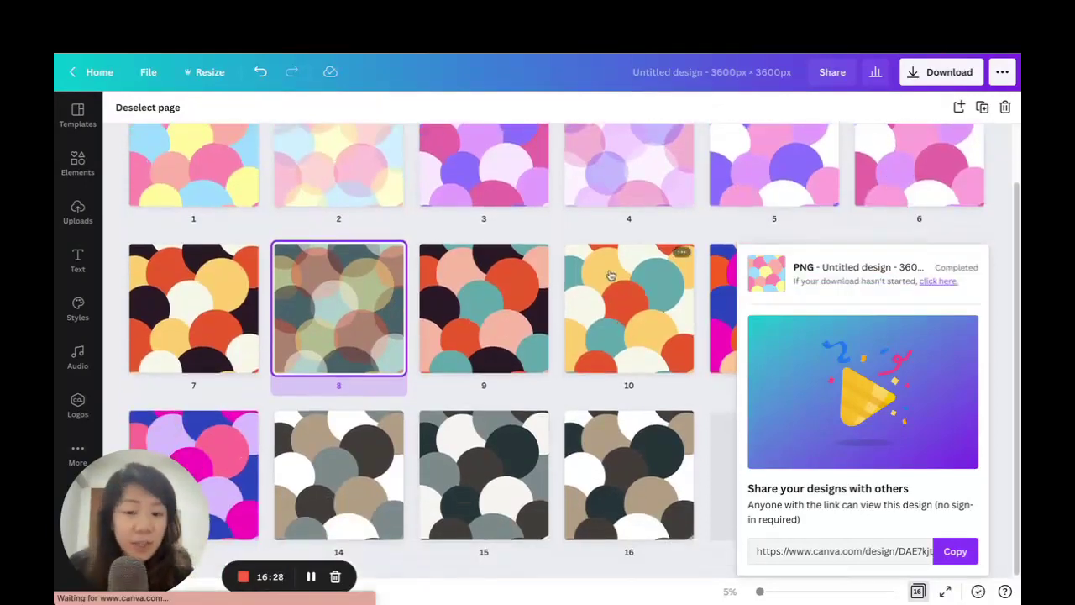
scroll(445, 245, "down", 1)
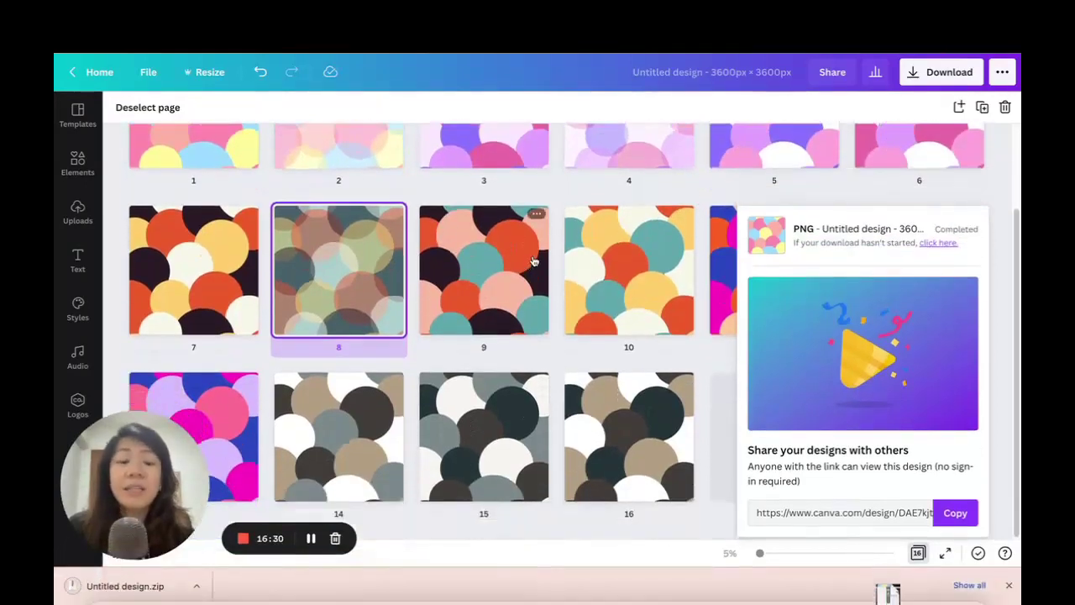
scroll(532, 260, "up", 3)
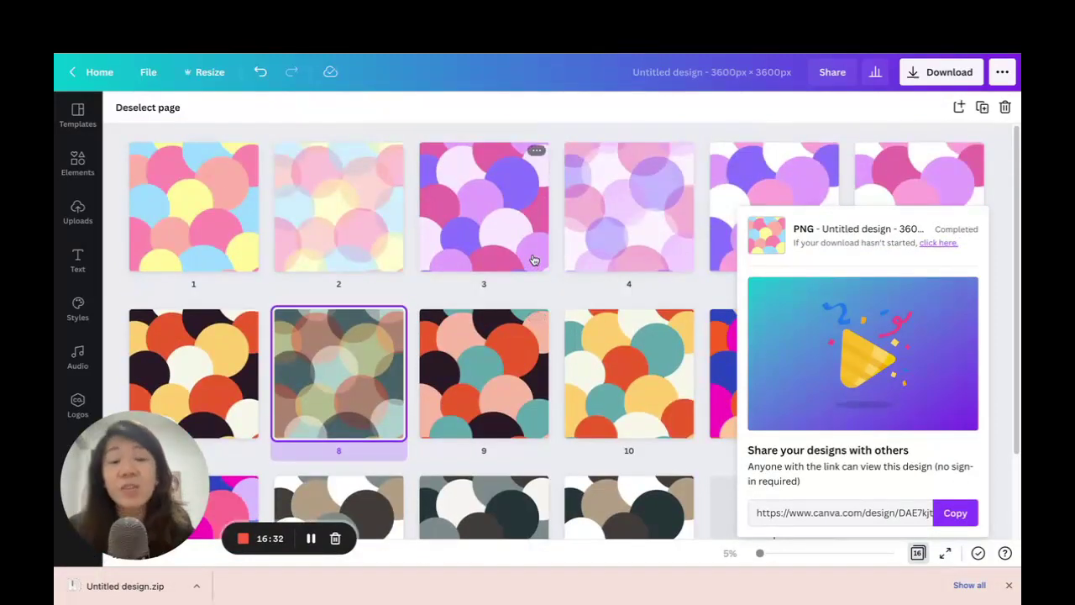